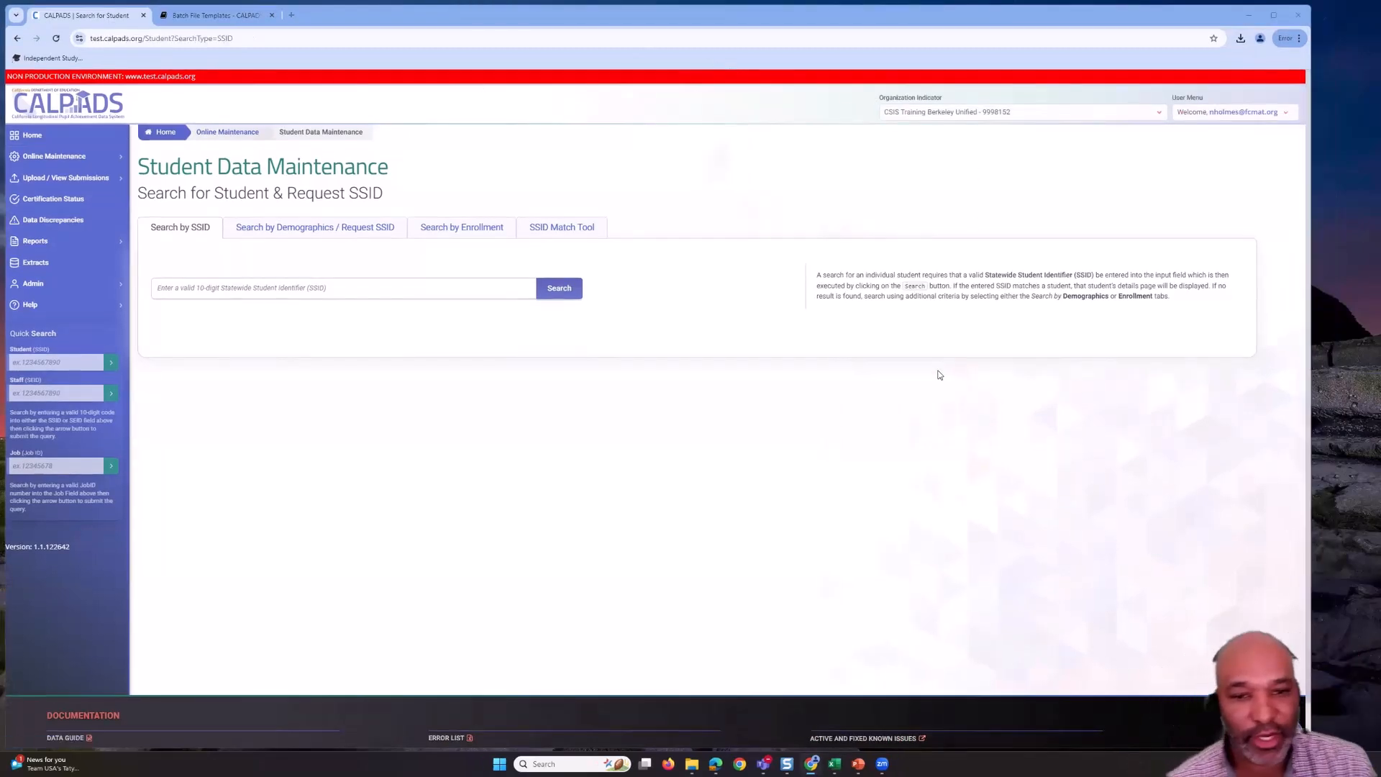
- Go back from Student Data Maintenance to the CALPADS Welcome home page
{"action": "left_click", "coordinate": [32, 134]}
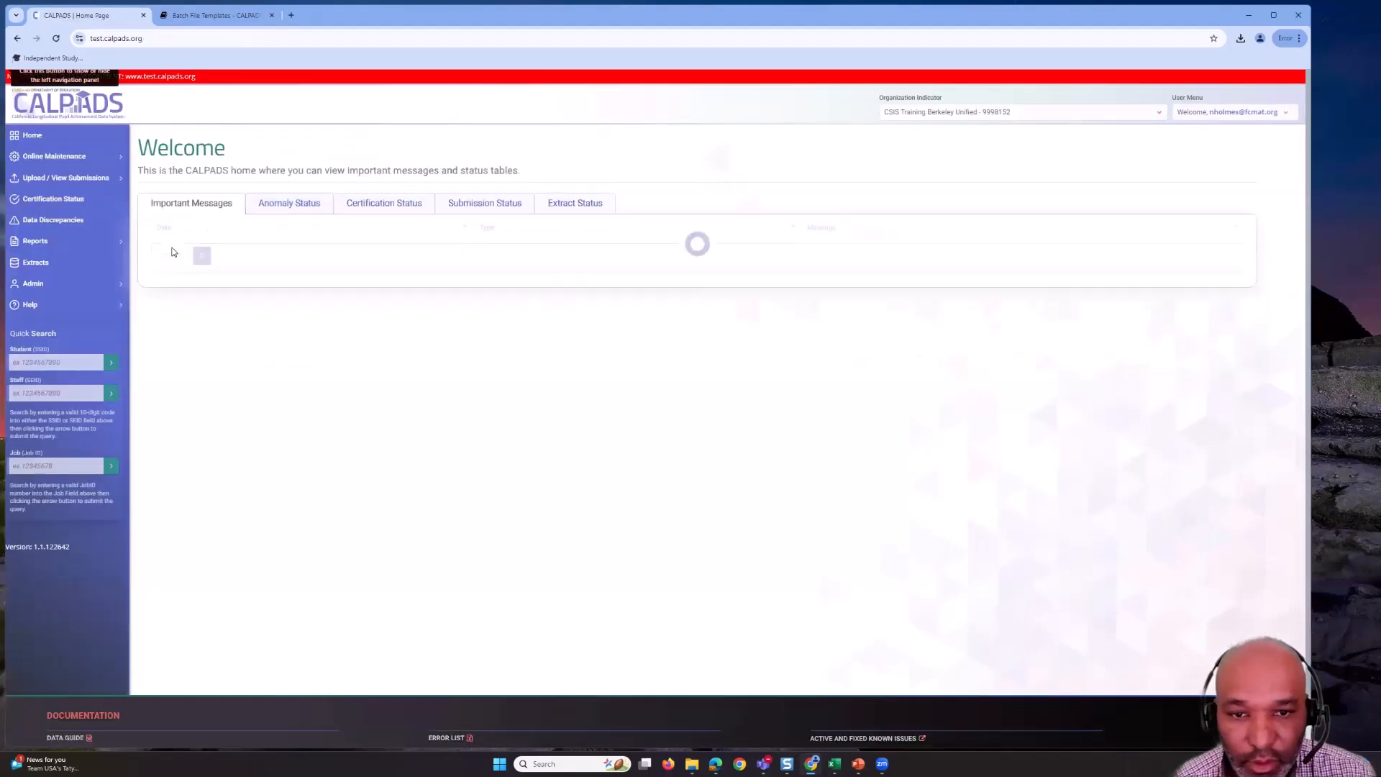
- Open Student Data under Online Maintenance to reach the single-SSID search page
{"action": "left_click", "coordinate": [114, 158]}
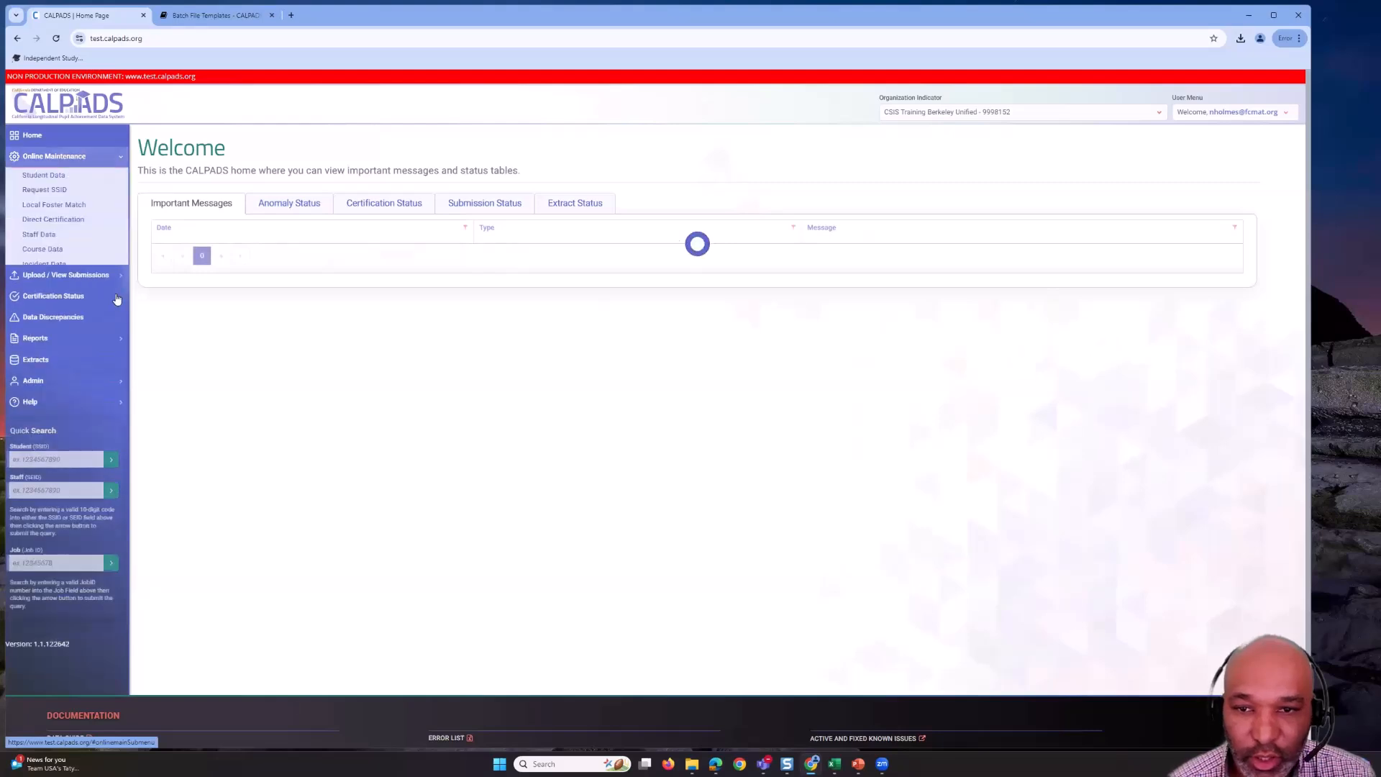
{"action": "left_click", "coordinate": [56, 177]}
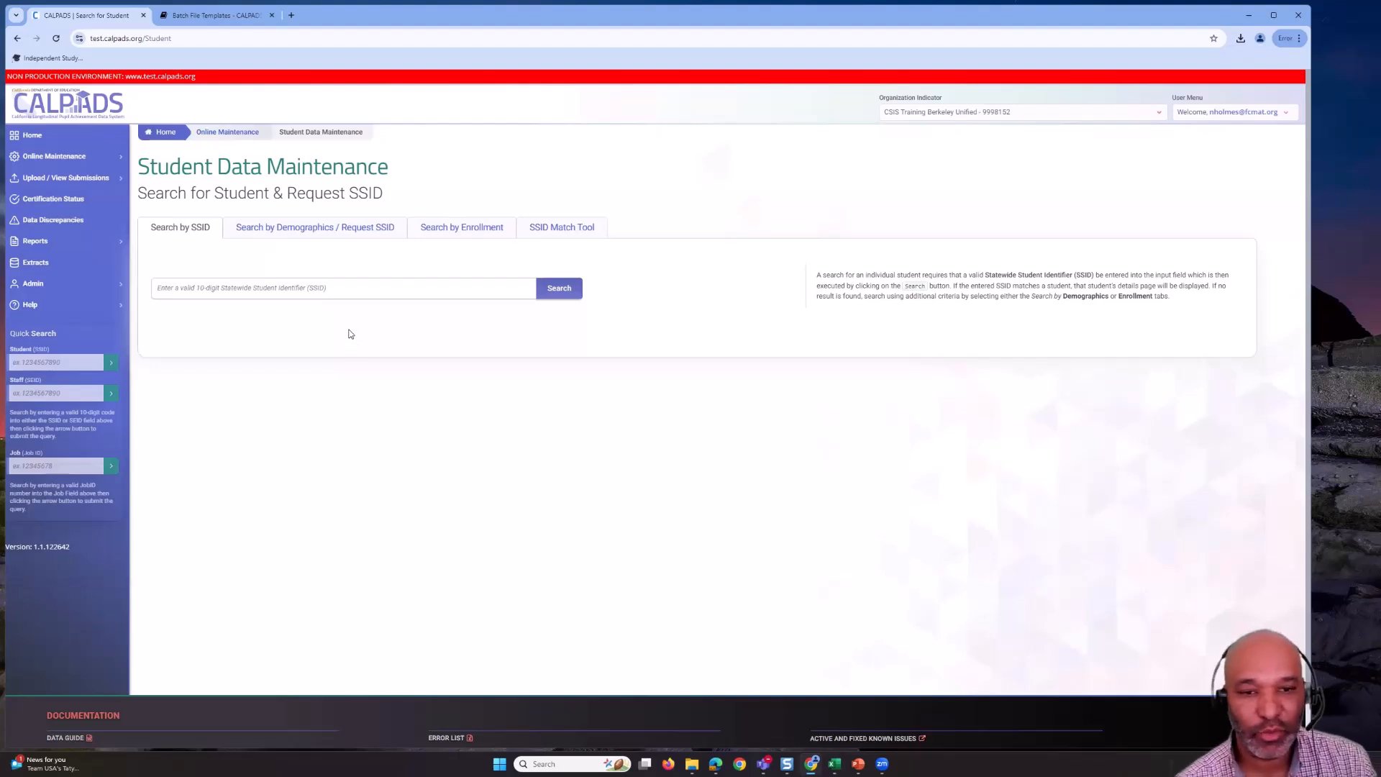
- Look over the Search by Demographics and Request SSID forms, then move to Search by Enrollment
{"action": "left_click", "coordinate": [328, 238]}
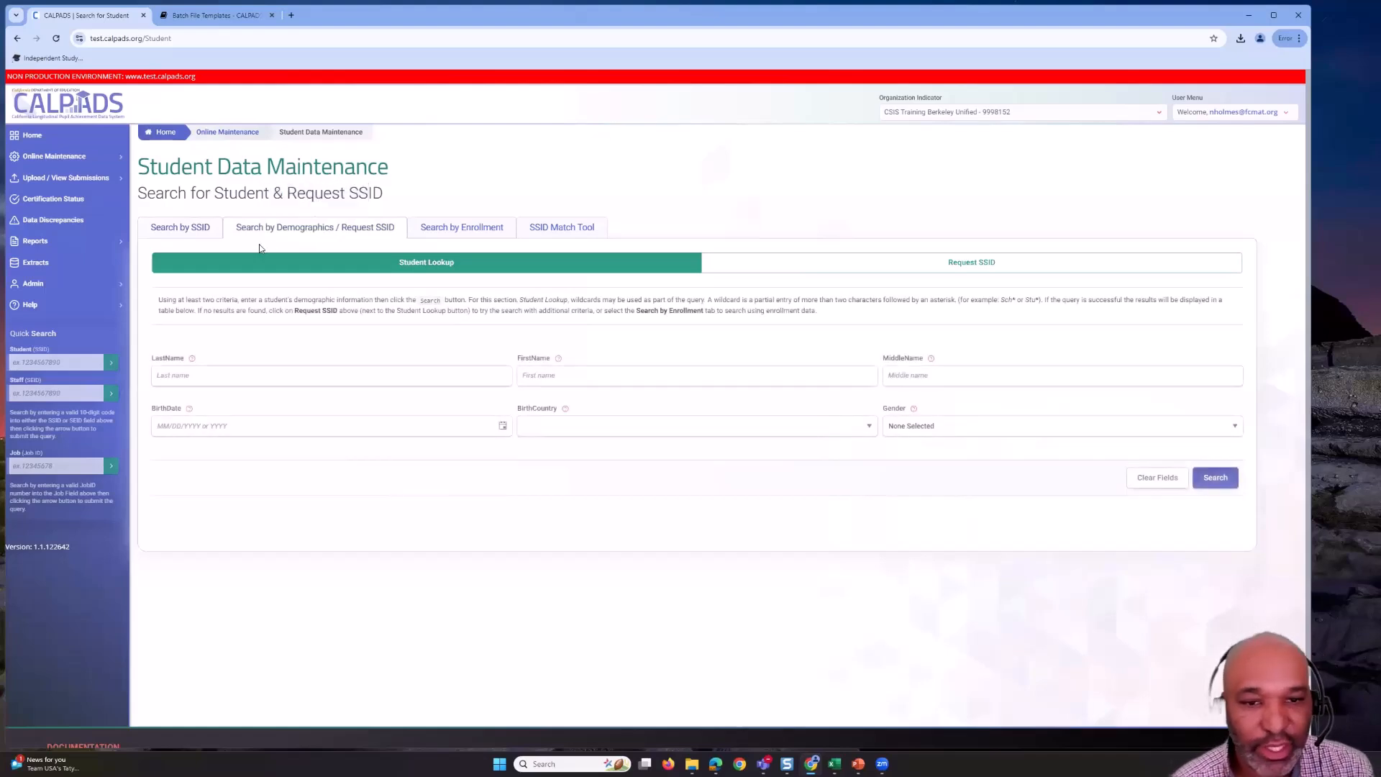
{"action": "left_click", "coordinate": [285, 383]}
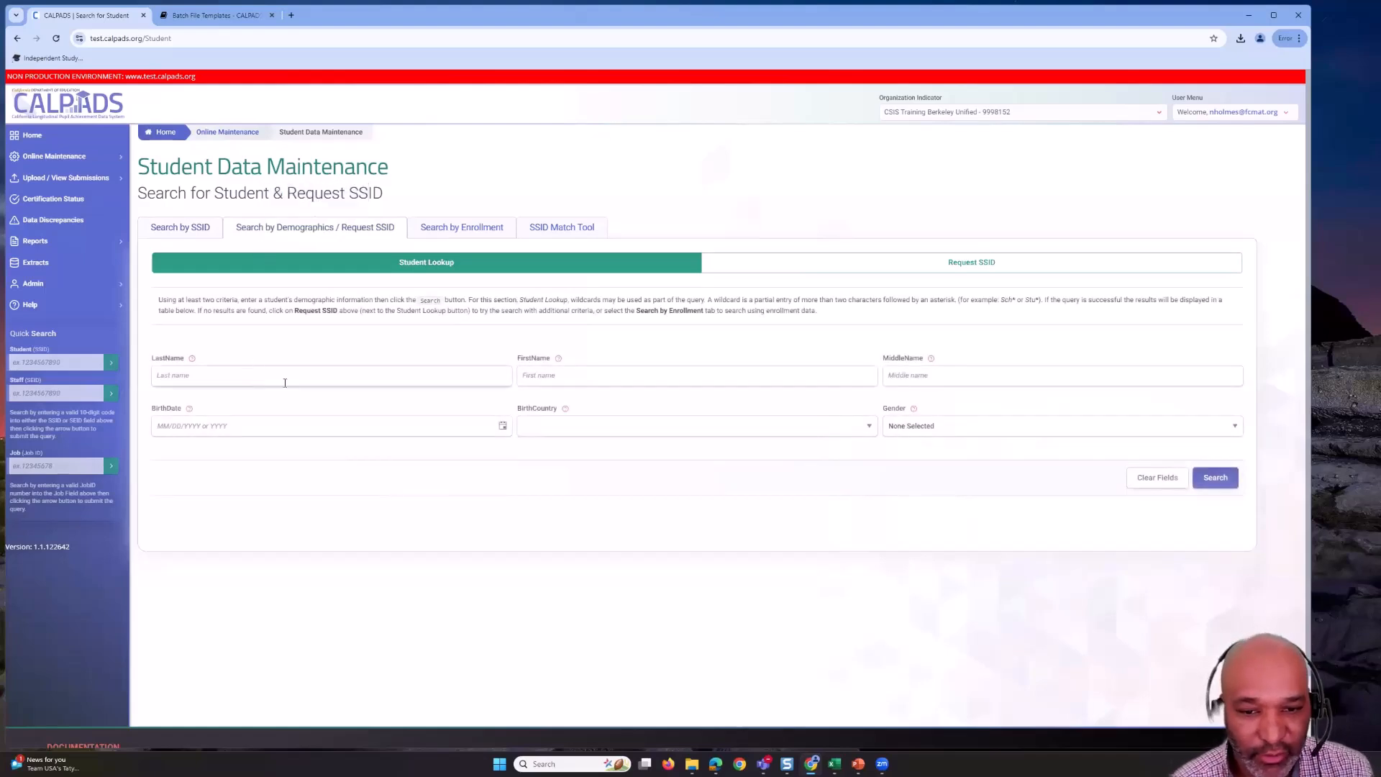
{"action": "left_click", "coordinate": [589, 383]}
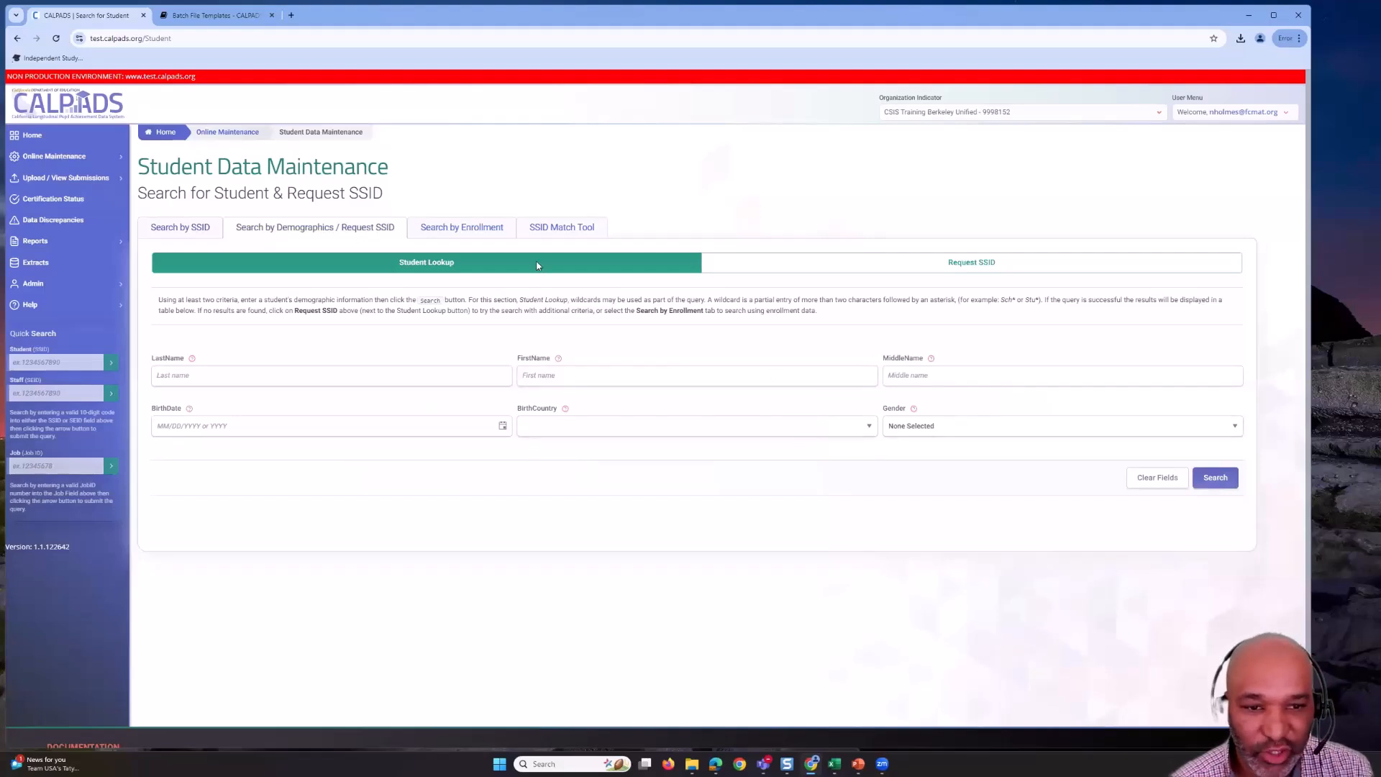
{"action": "left_click", "coordinate": [783, 265]}
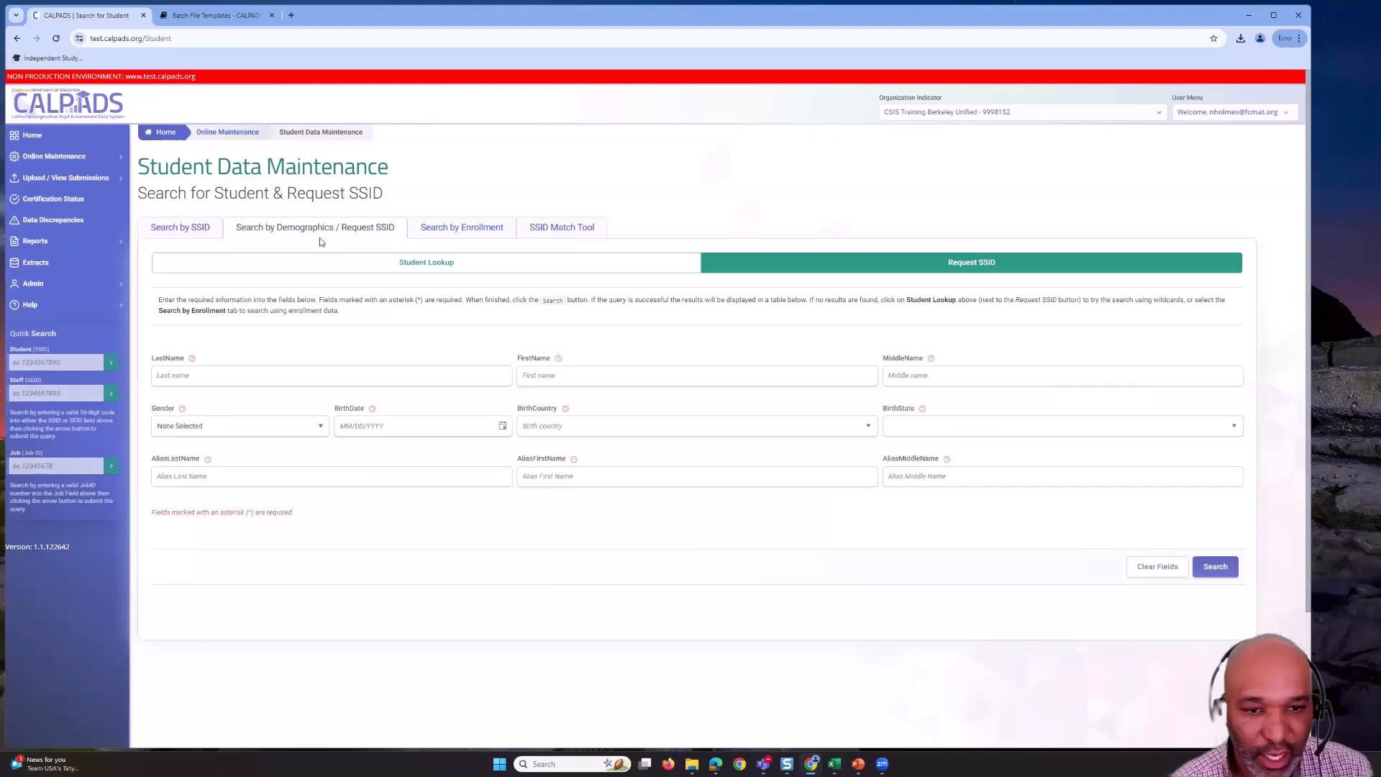
{"action": "left_click", "coordinate": [327, 262]}
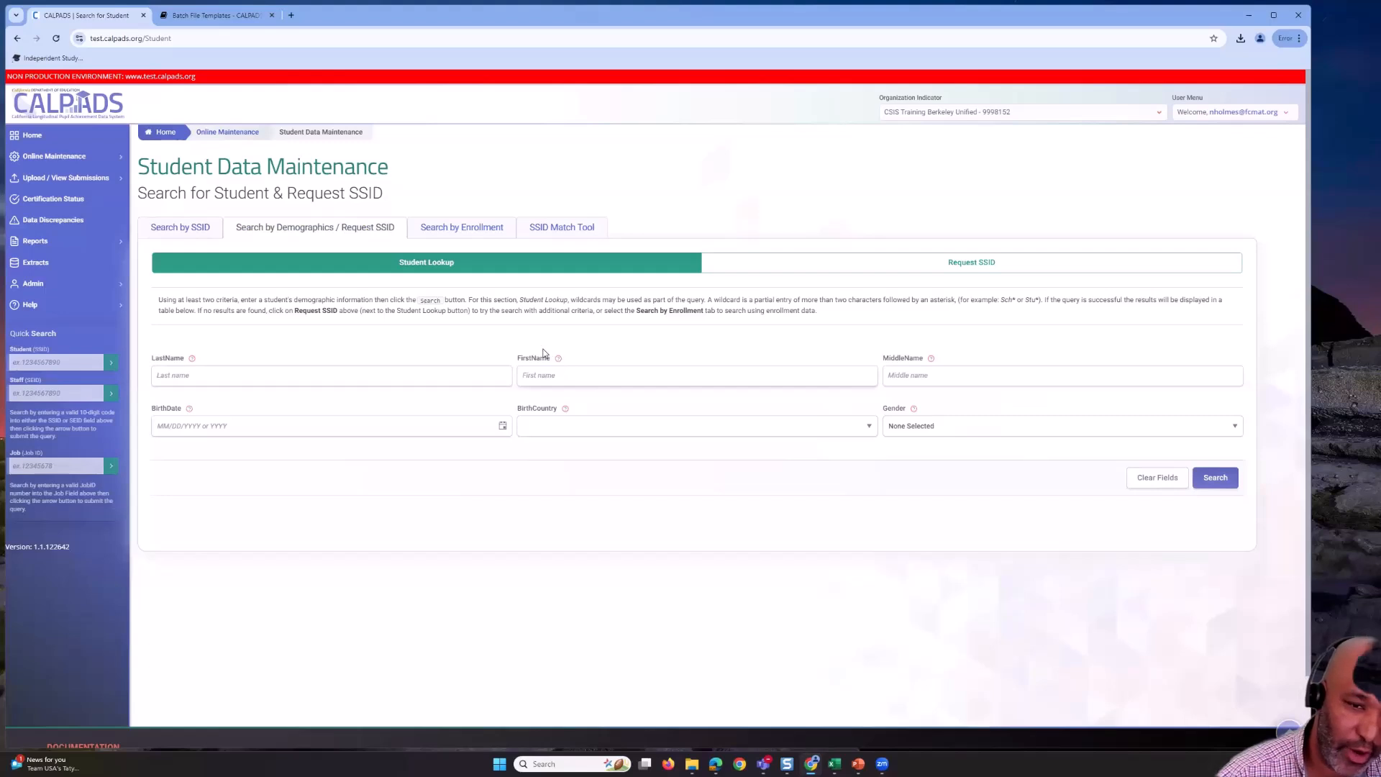
{"action": "left_click", "coordinate": [457, 229]}
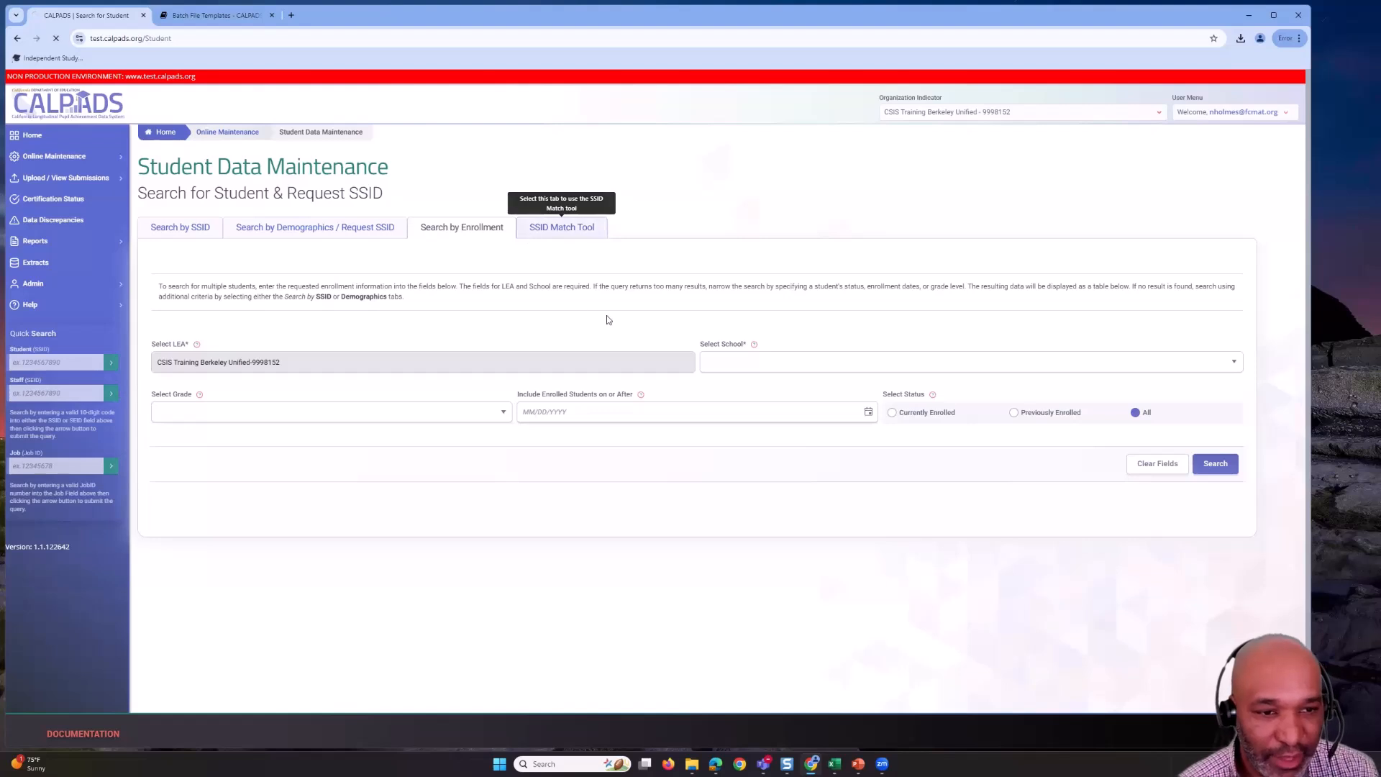
- Review the SSID Match Tool submissions table, then return to the Search by SSID form
{"action": "left_click", "coordinate": [554, 229]}
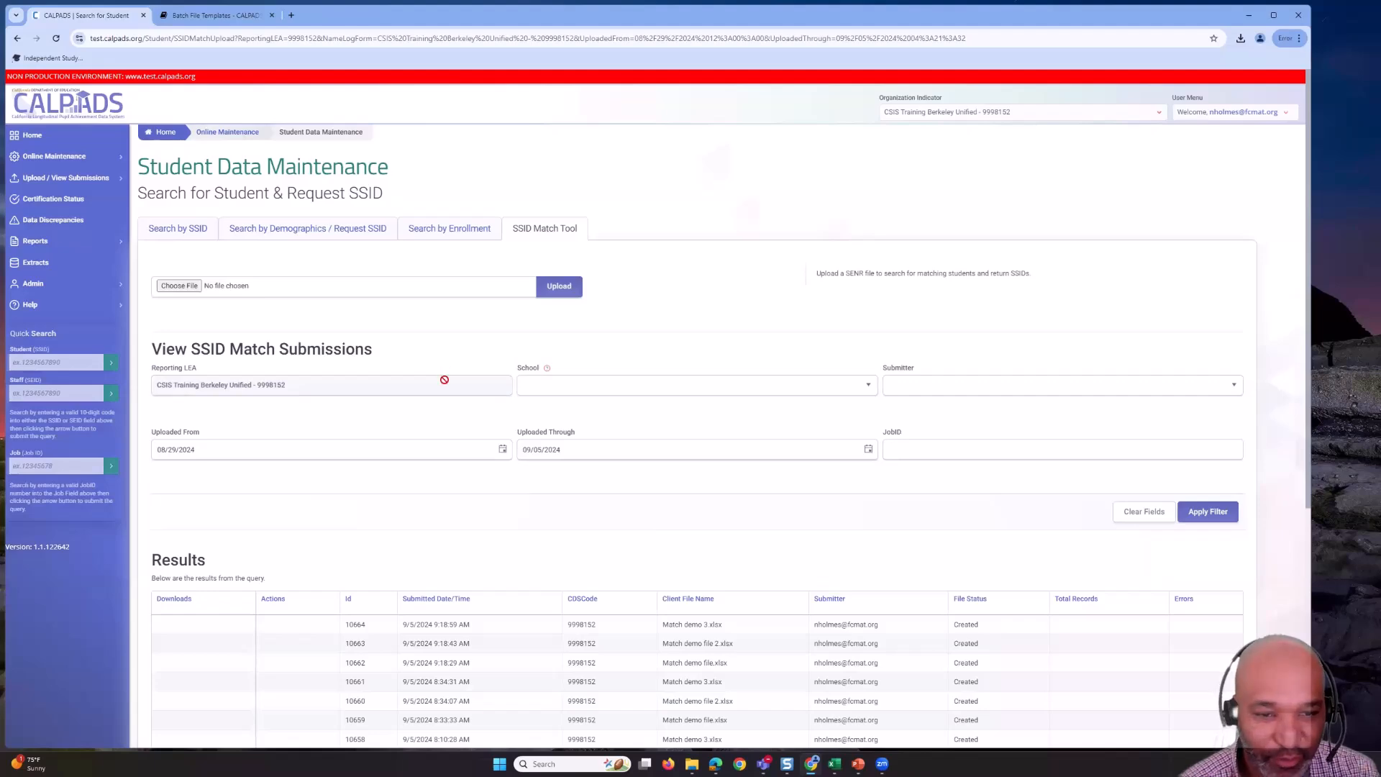
{"action": "scroll", "coordinate": [443, 378], "scroll_direction": "down", "scroll_amount": 3}
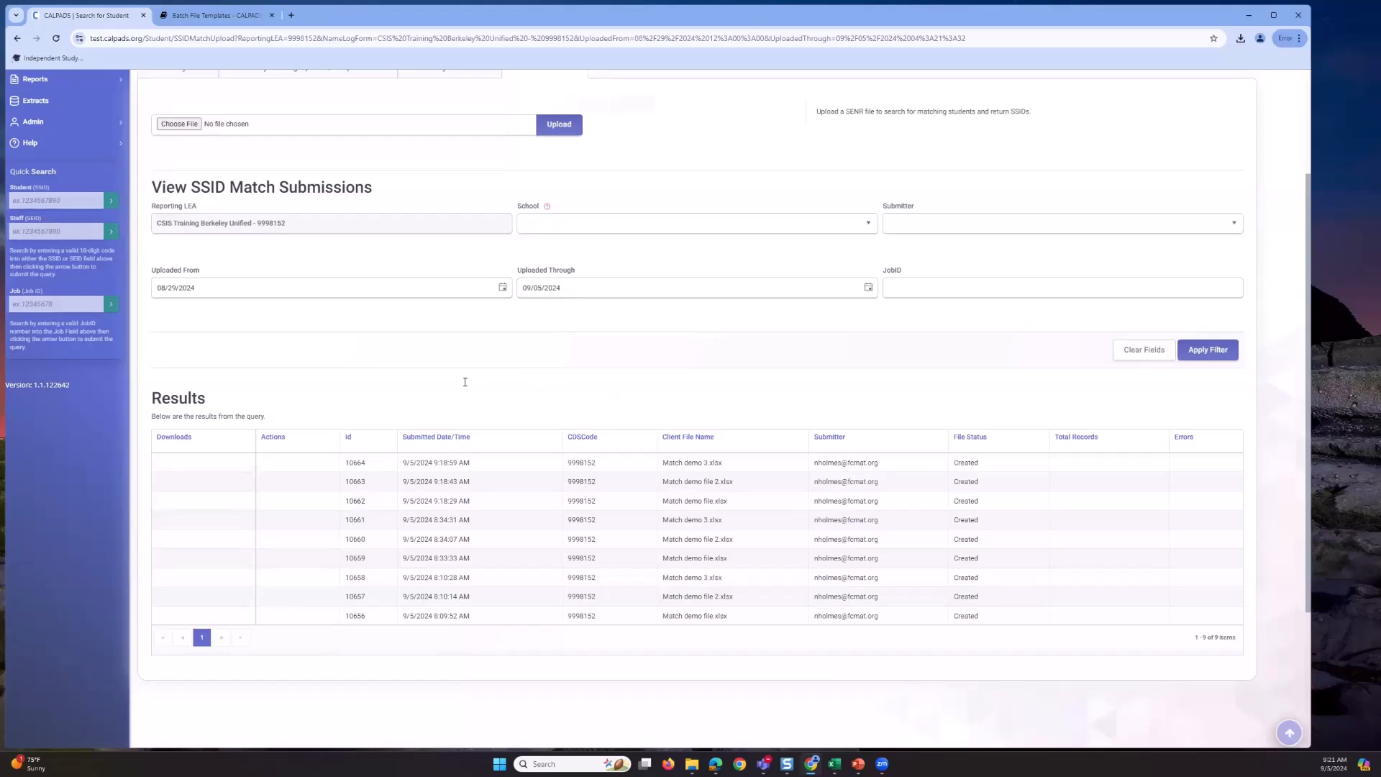
{"action": "scroll", "coordinate": [462, 381], "scroll_direction": "up", "scroll_amount": 3}
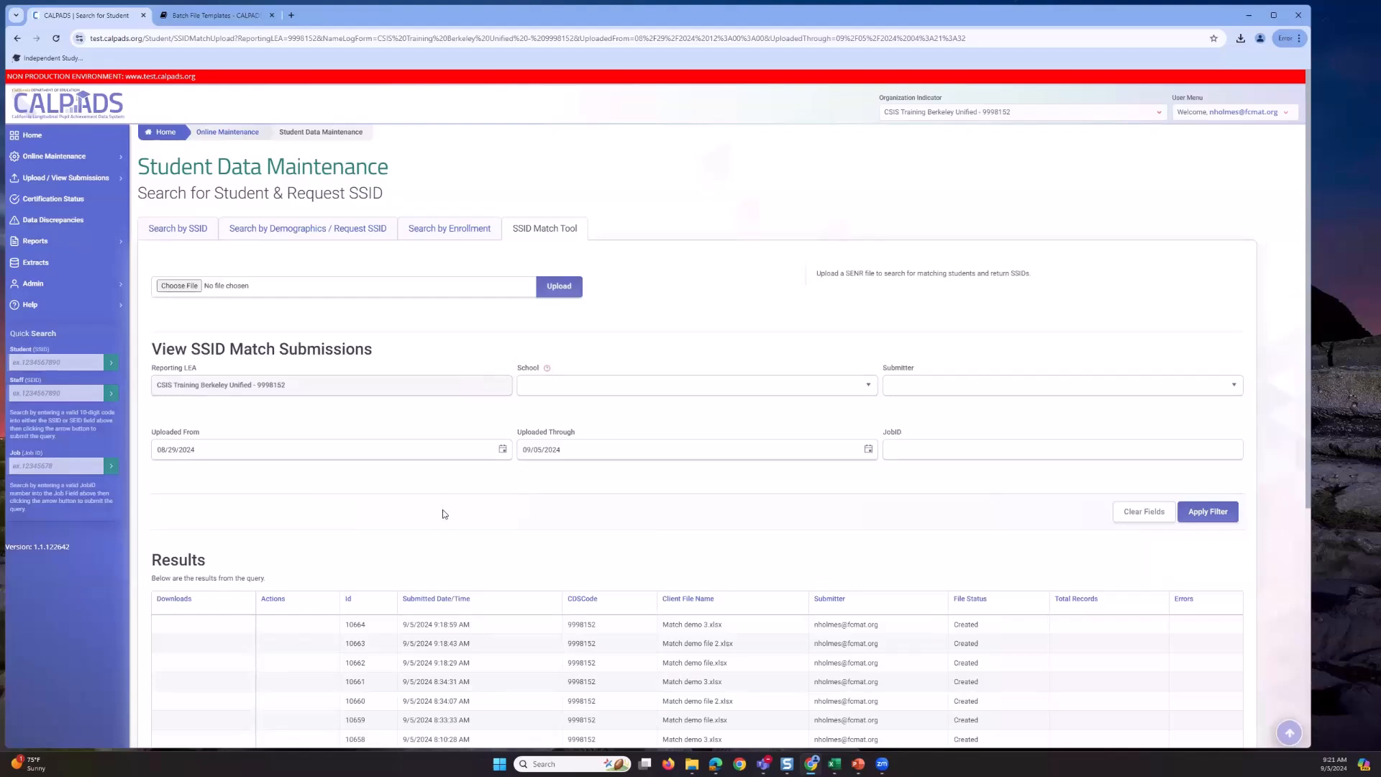
{"action": "scroll", "coordinate": [629, 559], "scroll_direction": "down", "scroll_amount": 2}
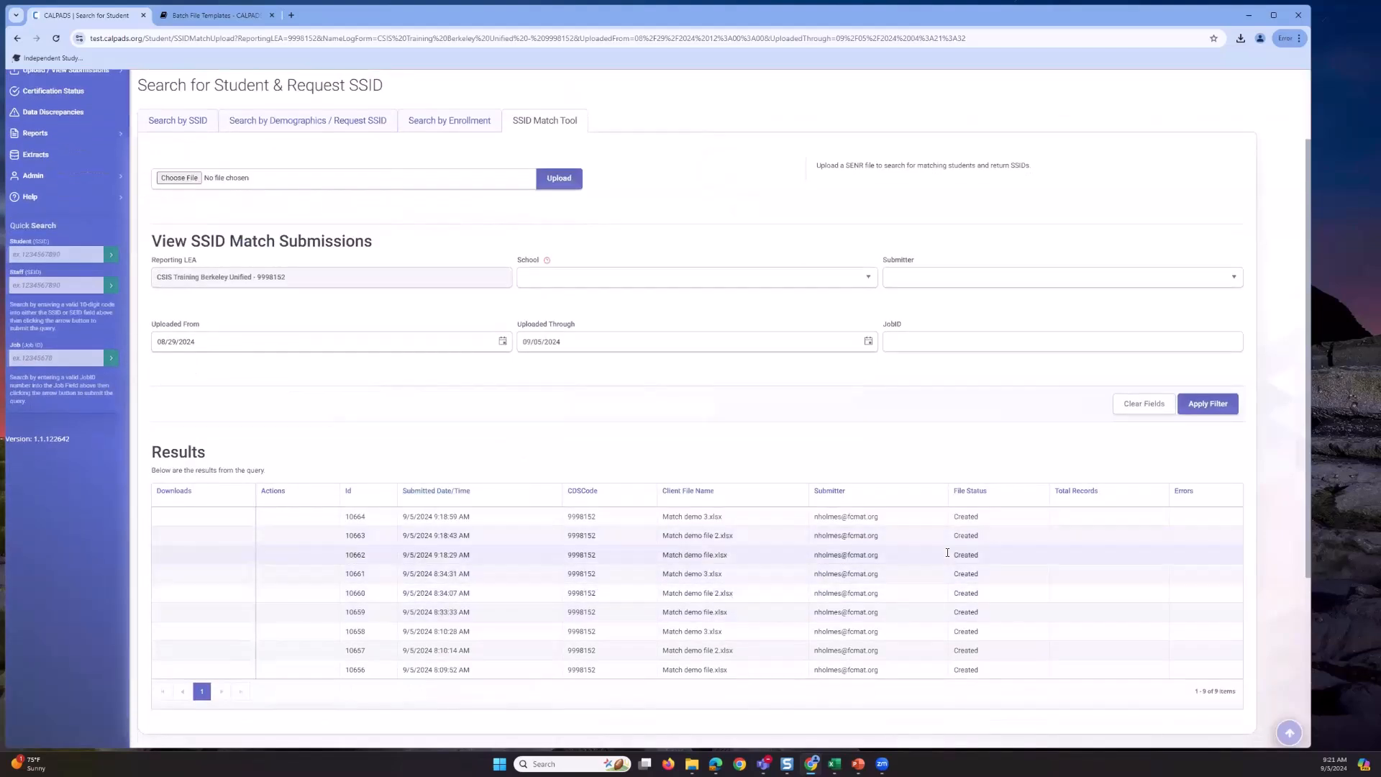
{"action": "scroll", "coordinate": [392, 437], "scroll_direction": "up", "scroll_amount": 2}
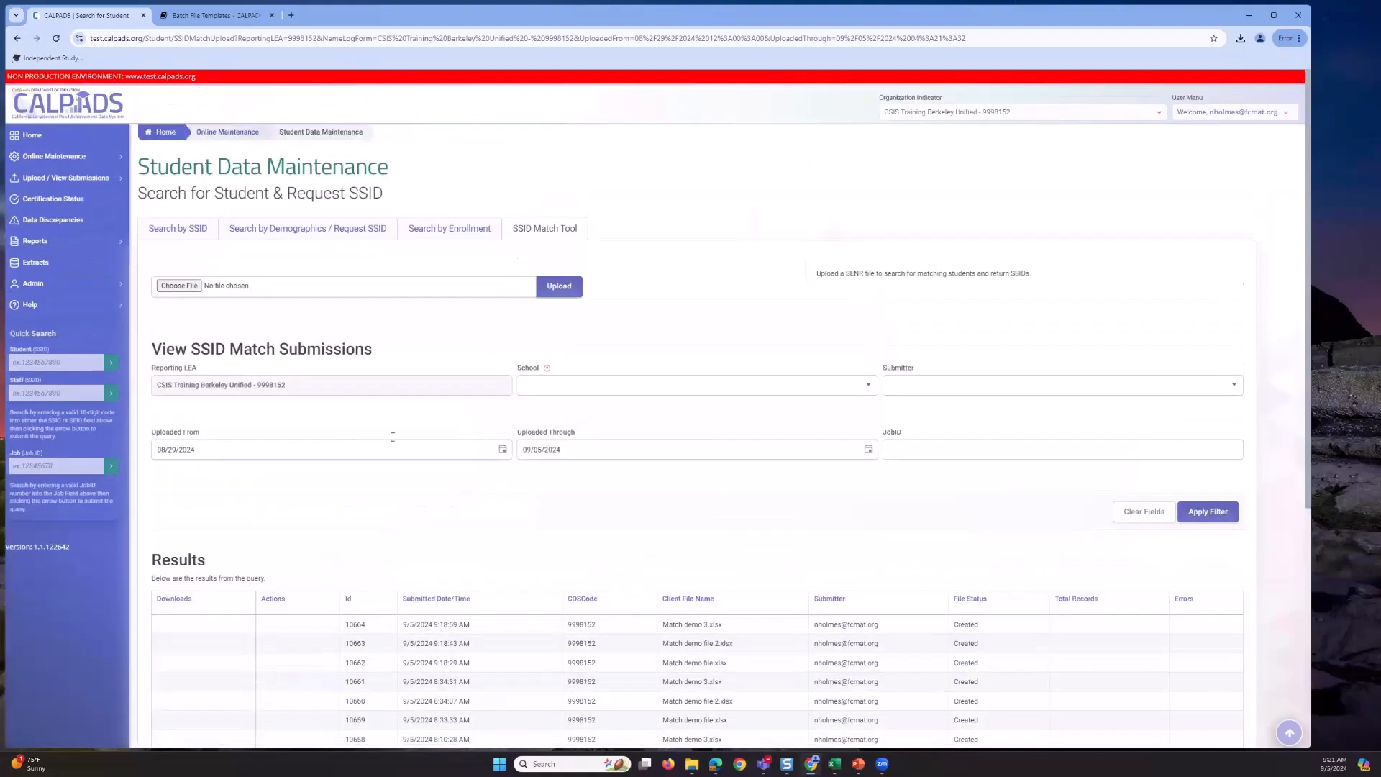
{"action": "left_click", "coordinate": [177, 228]}
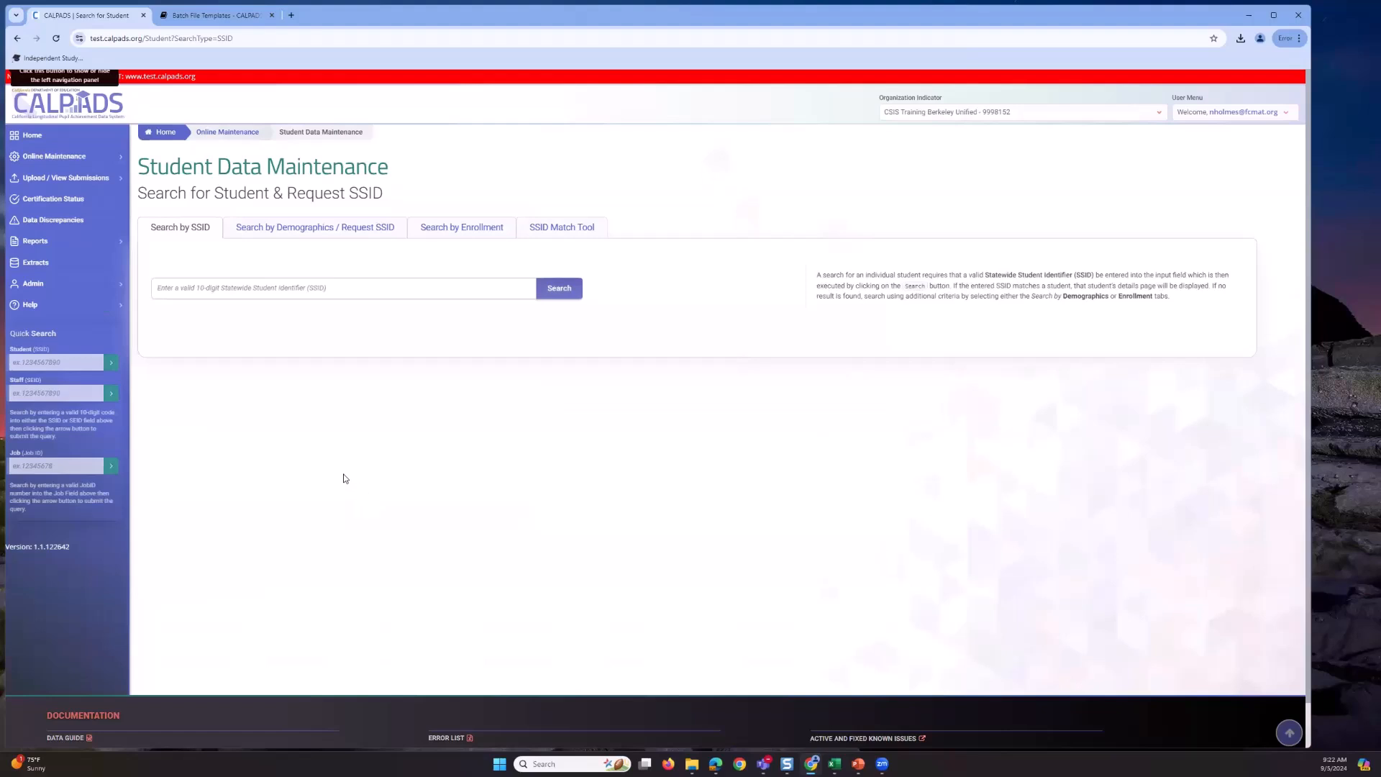
- Paste the student's SSID into Quick Search Student and open their Student Detail page
{"action": "left_click", "coordinate": [56, 362]}
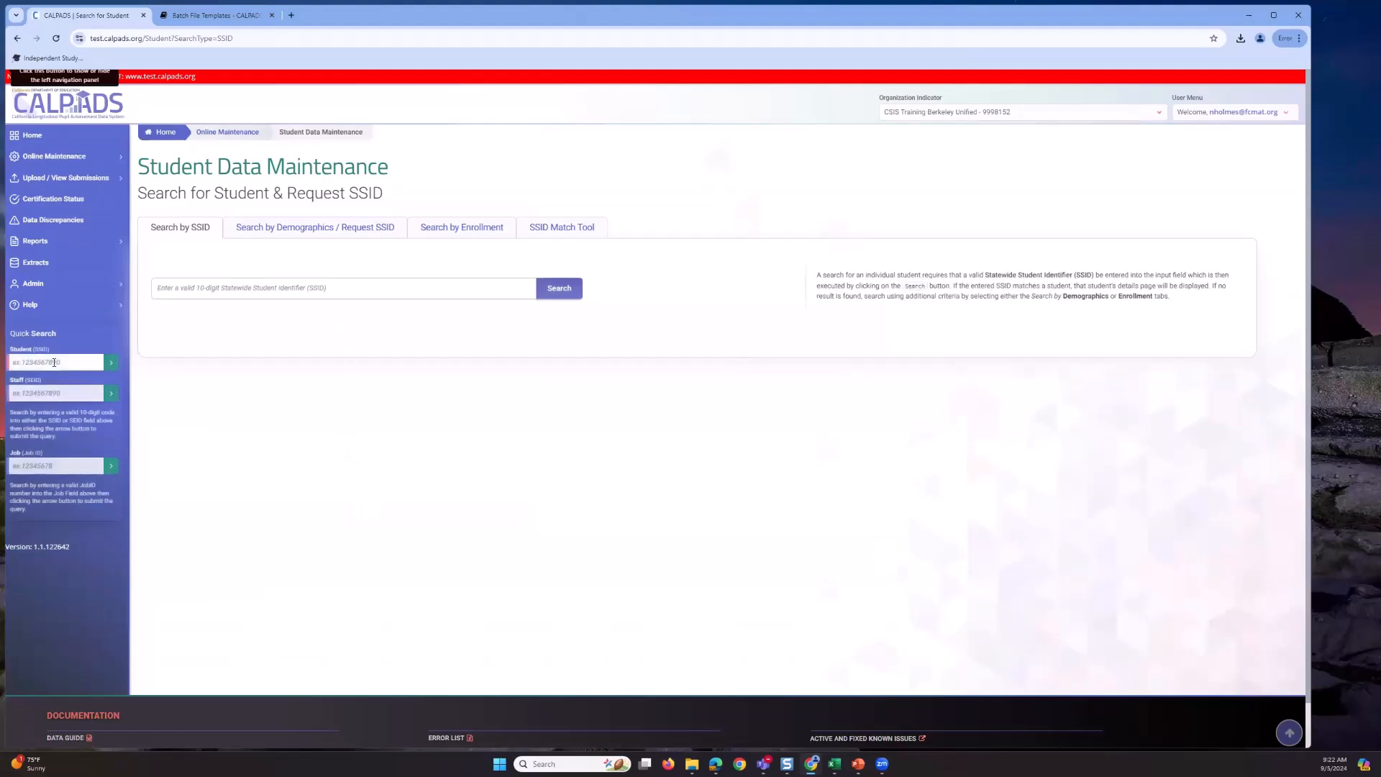
{"action": "left_click", "coordinate": [206, 287]}
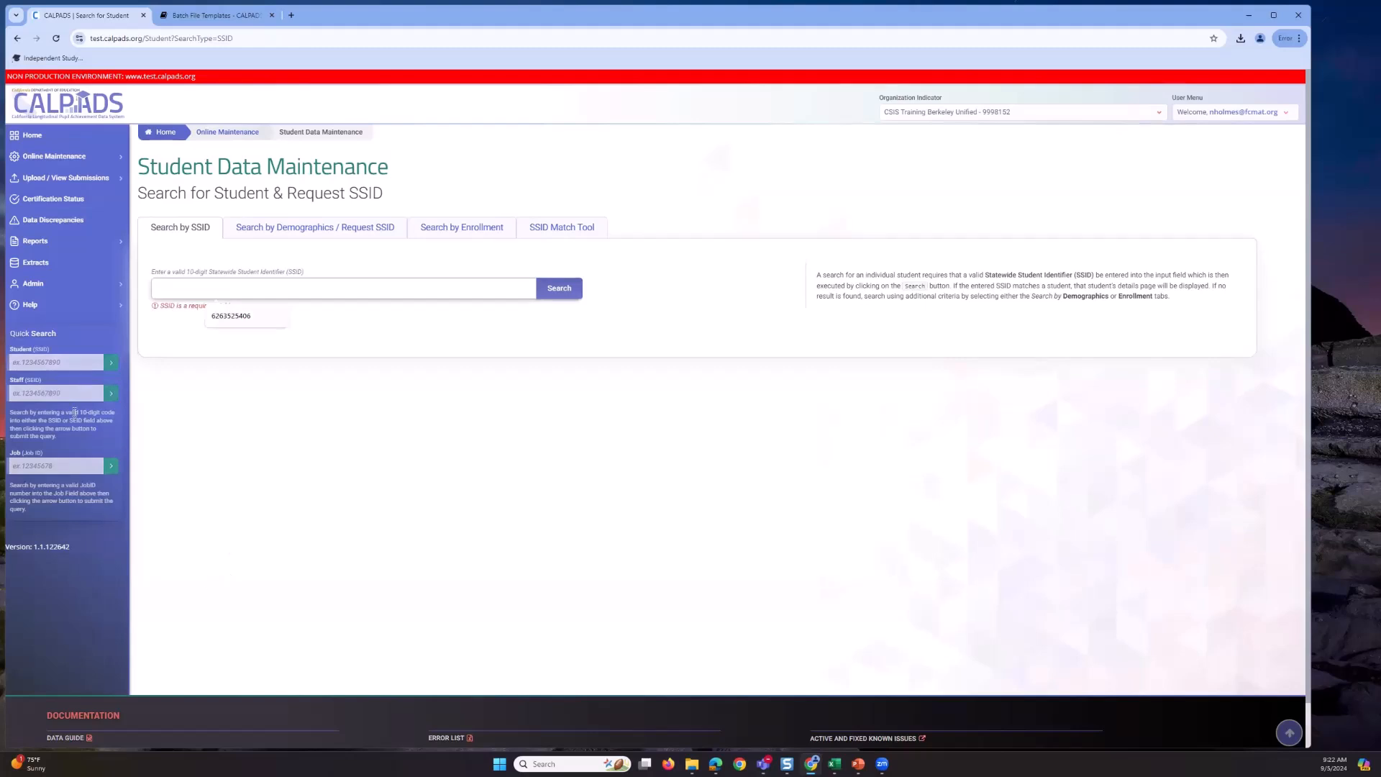
{"action": "left_click", "coordinate": [54, 359]}
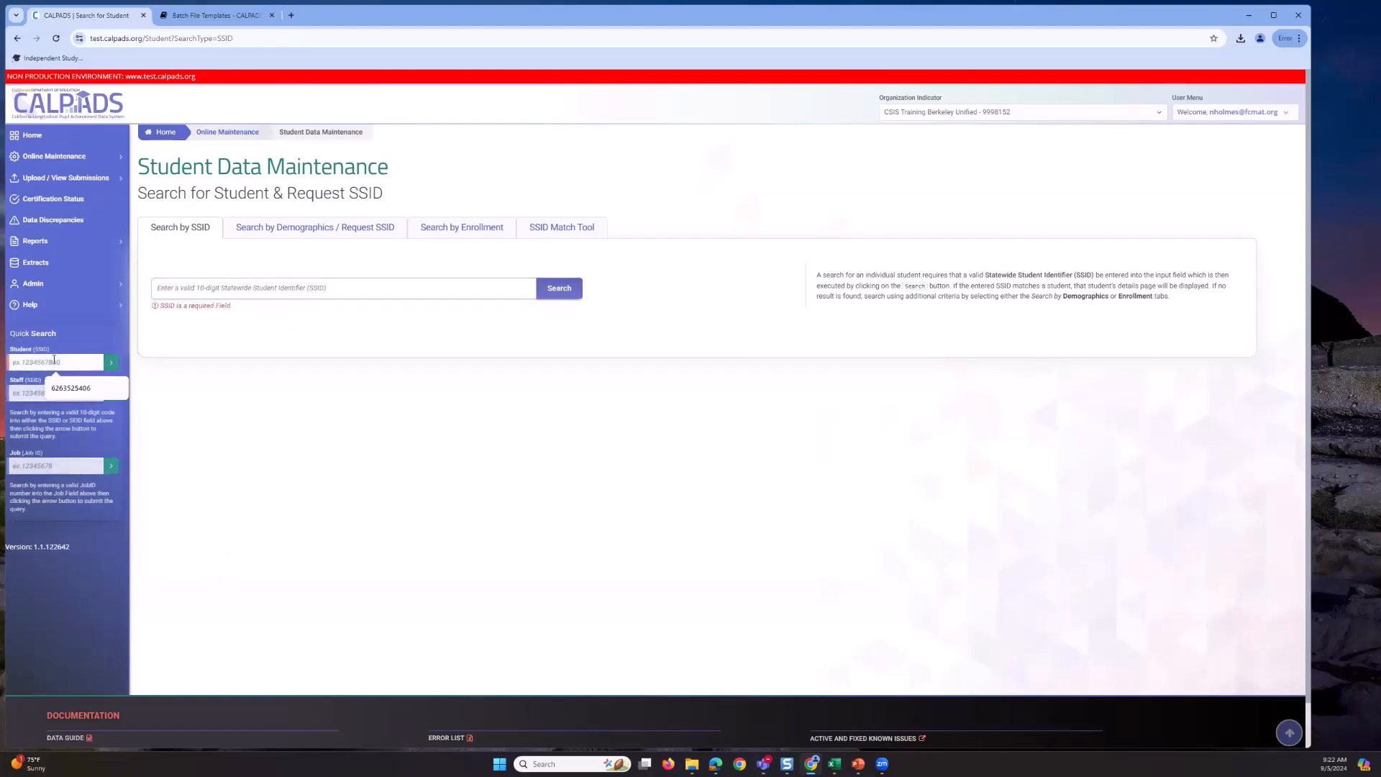
{"action": "key", "text": "ctrl+v"}
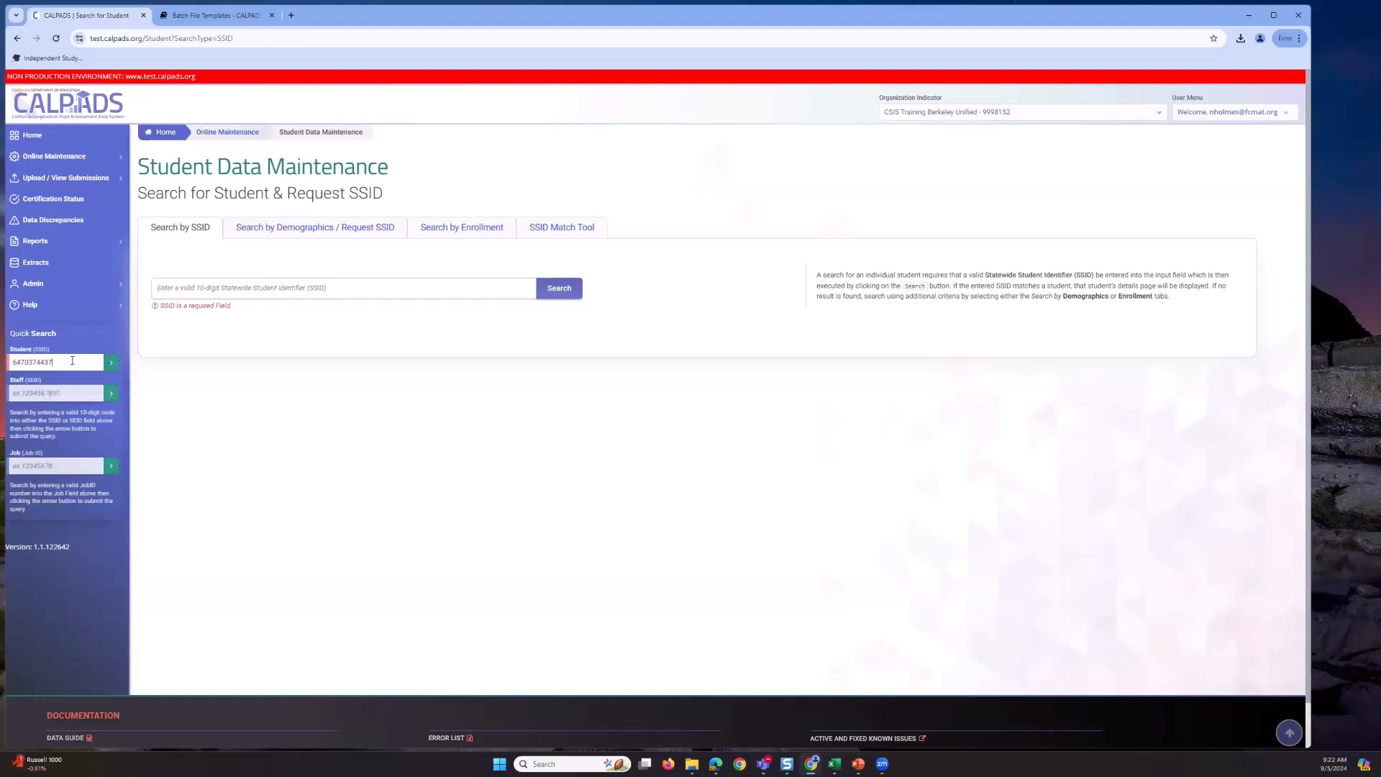
{"action": "left_click", "coordinate": [111, 362]}
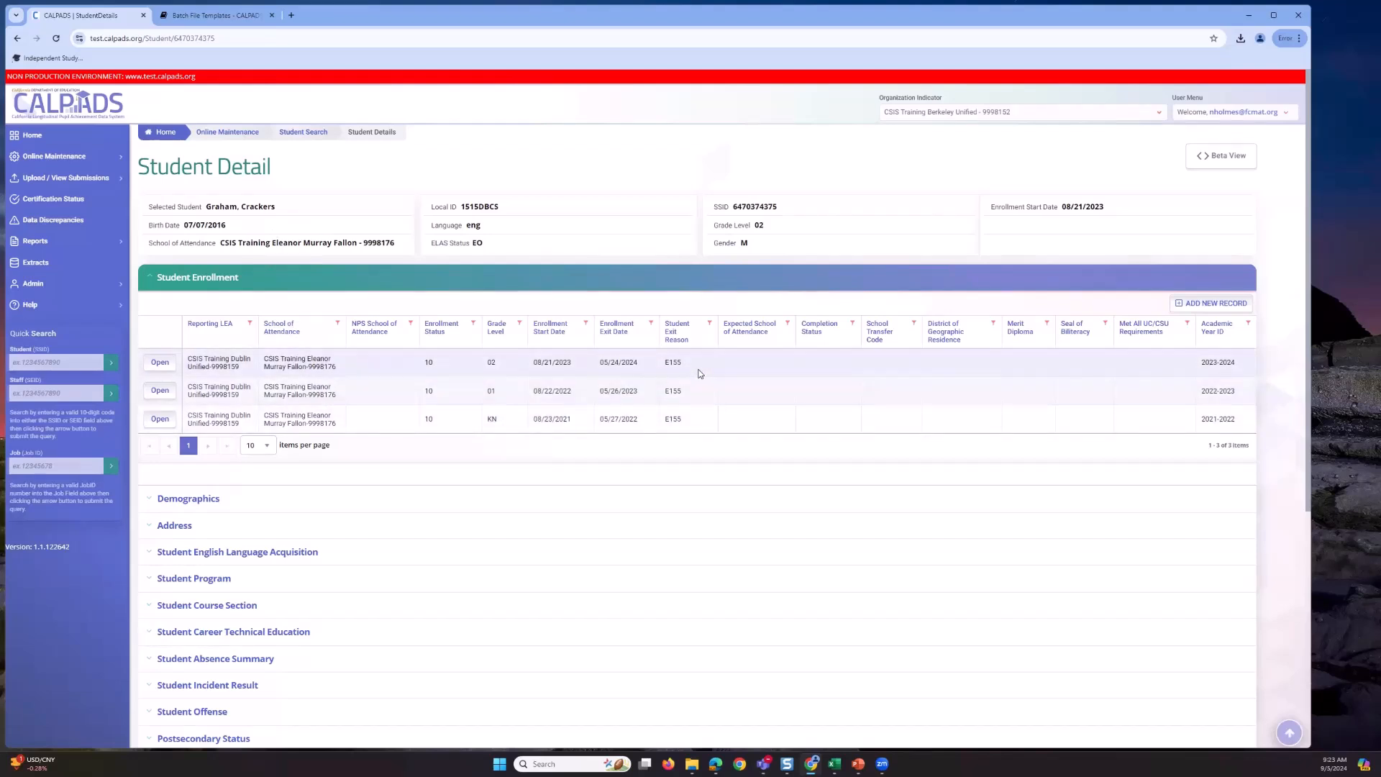
- Expand the student's Demographics section and start a new Student Enrollment record
{"action": "left_click", "coordinate": [188, 508]}
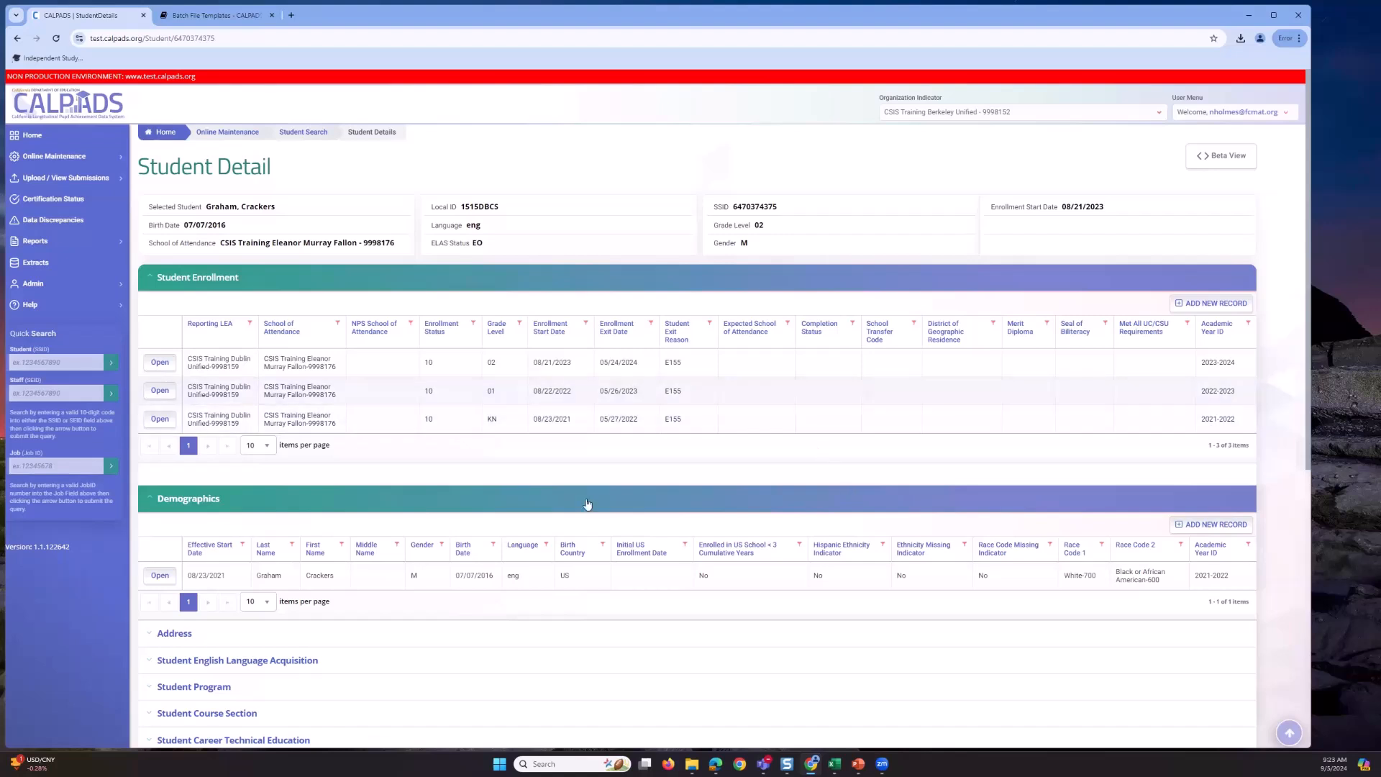
{"action": "left_click", "coordinate": [1215, 306]}
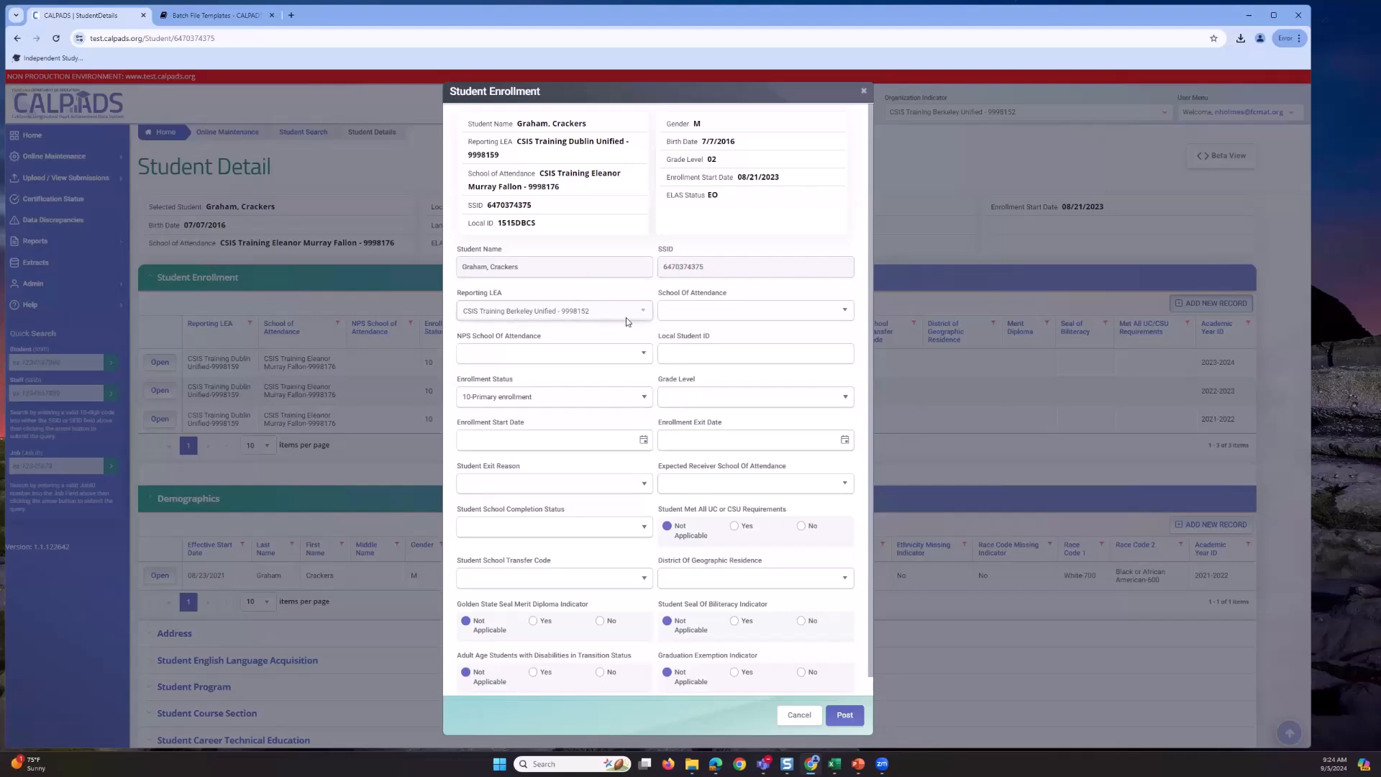
- Set School Of Attendance to CSIS Training Emerson Elementary - 9998179
{"action": "left_click", "coordinate": [709, 318]}
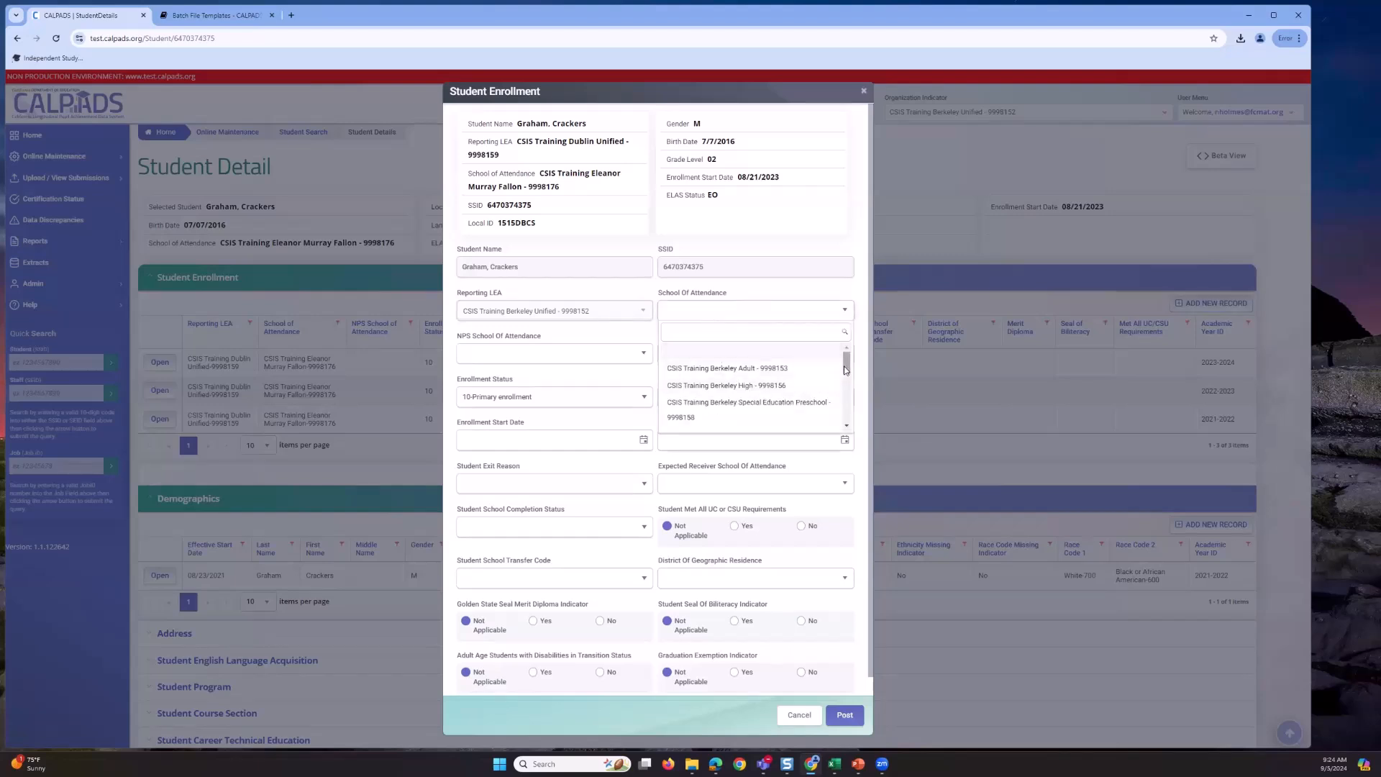
{"action": "left_click_drag", "start_coordinate": [846, 372], "coordinate": [846, 390]}
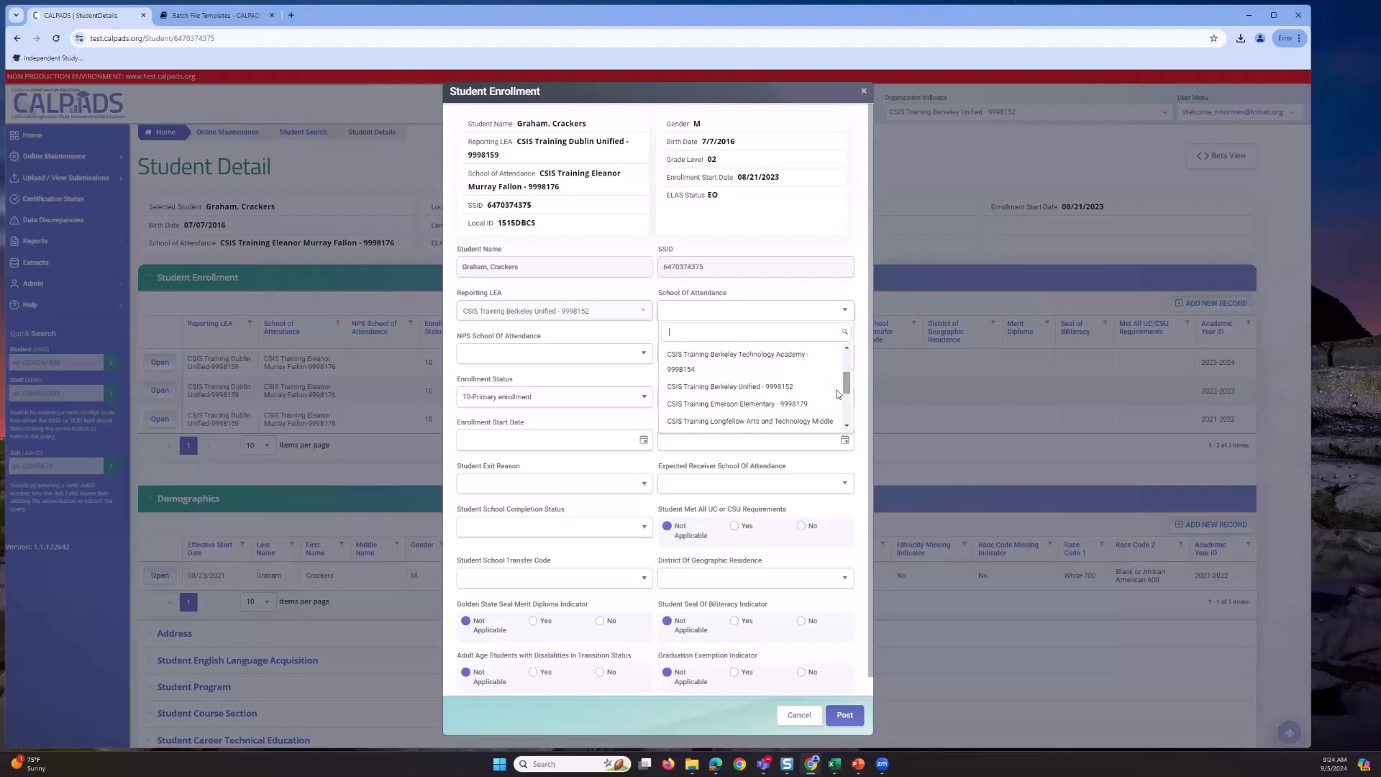
{"action": "left_click", "coordinate": [800, 404]}
- Copy the student's existing local ID into the Local Student ID field
{"action": "left_click", "coordinate": [697, 353]}
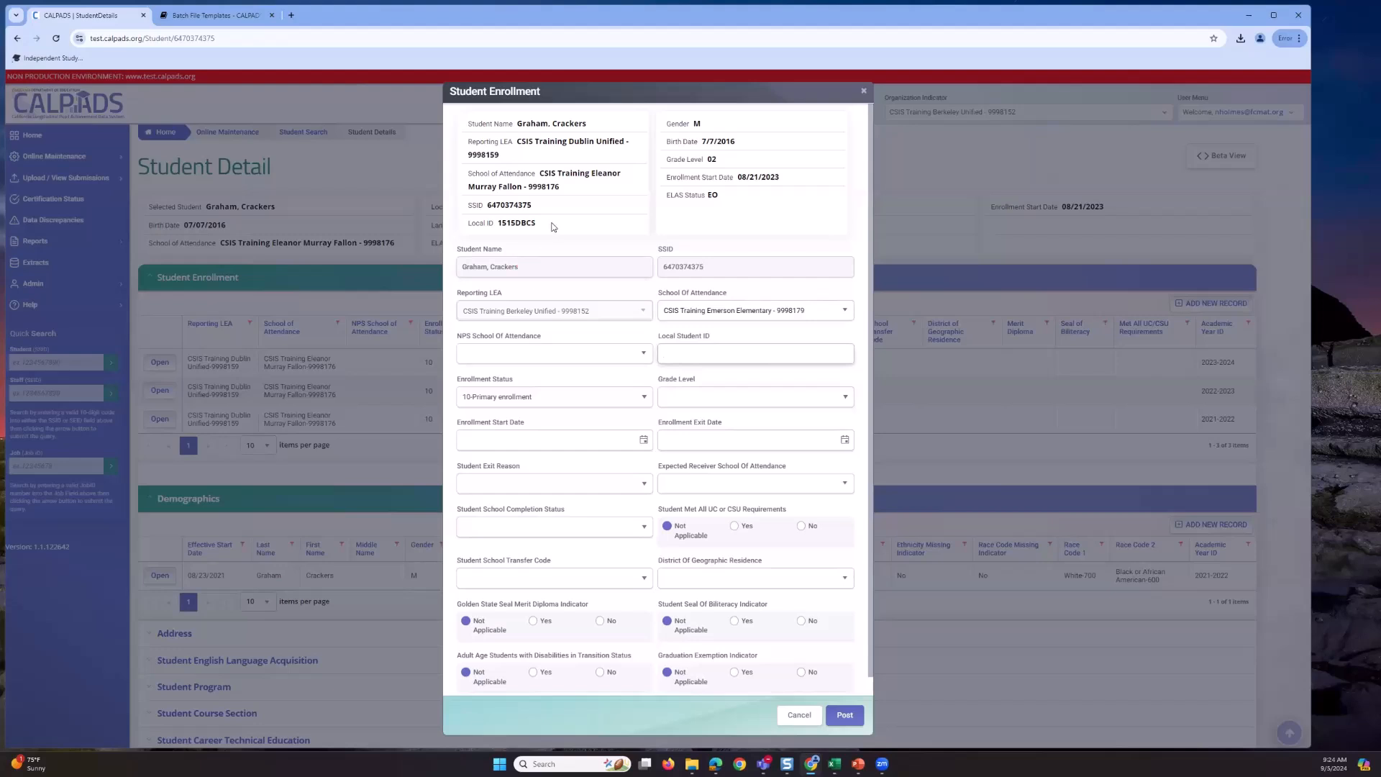
{"action": "left_click_drag", "start_coordinate": [545, 221], "coordinate": [495, 221]}
{"action": "double_click", "coordinate": [495, 223]}
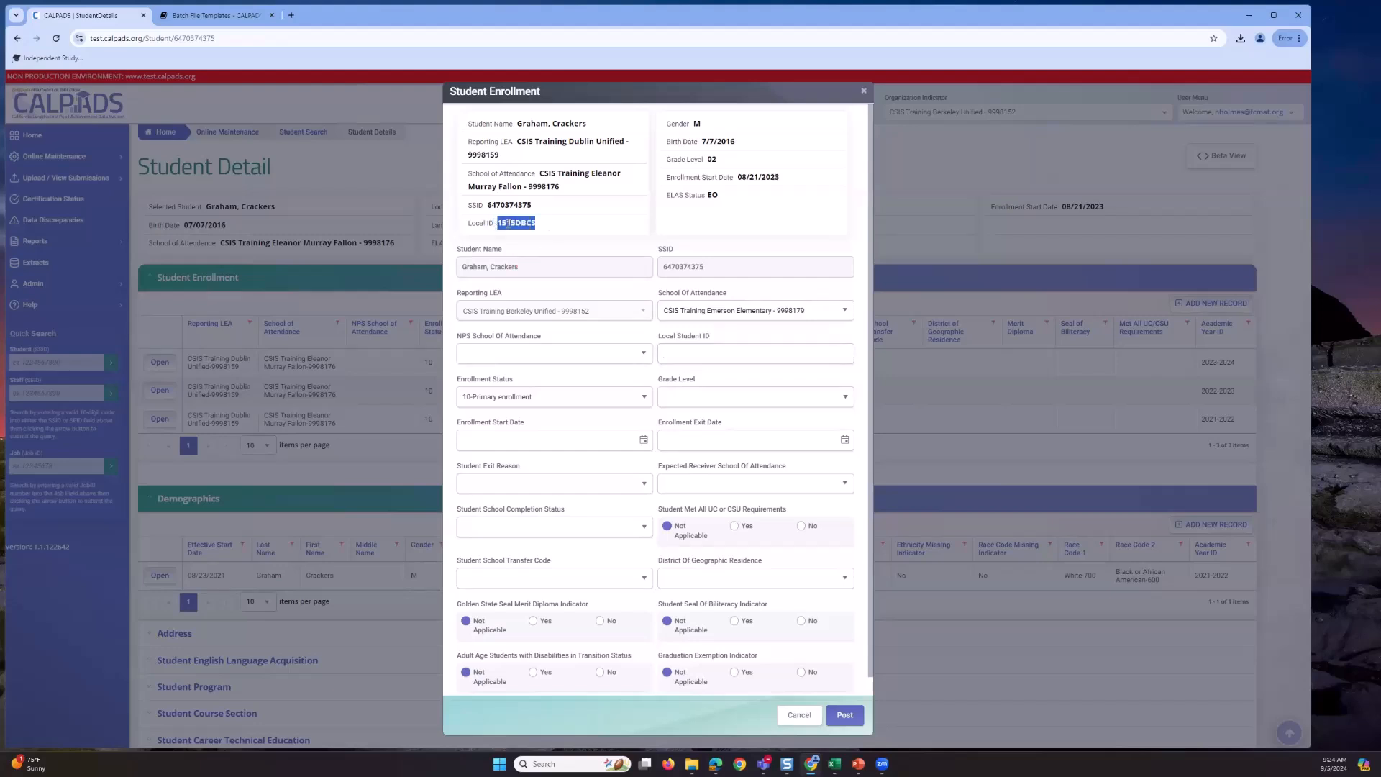
{"action": "right_click", "coordinate": [508, 228]}
{"action": "left_click", "coordinate": [526, 236]}
{"action": "right_click", "coordinate": [691, 357]}
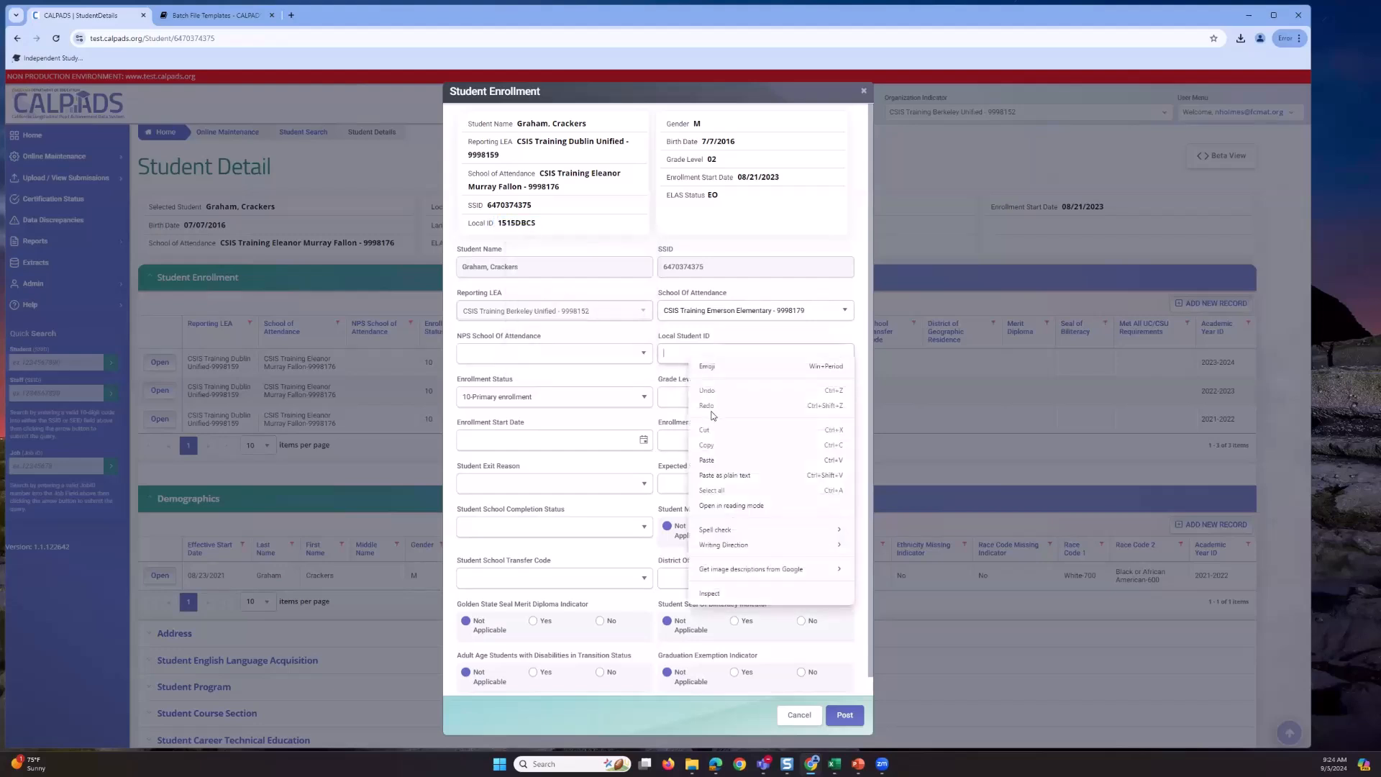
{"action": "left_click", "coordinate": [703, 476]}
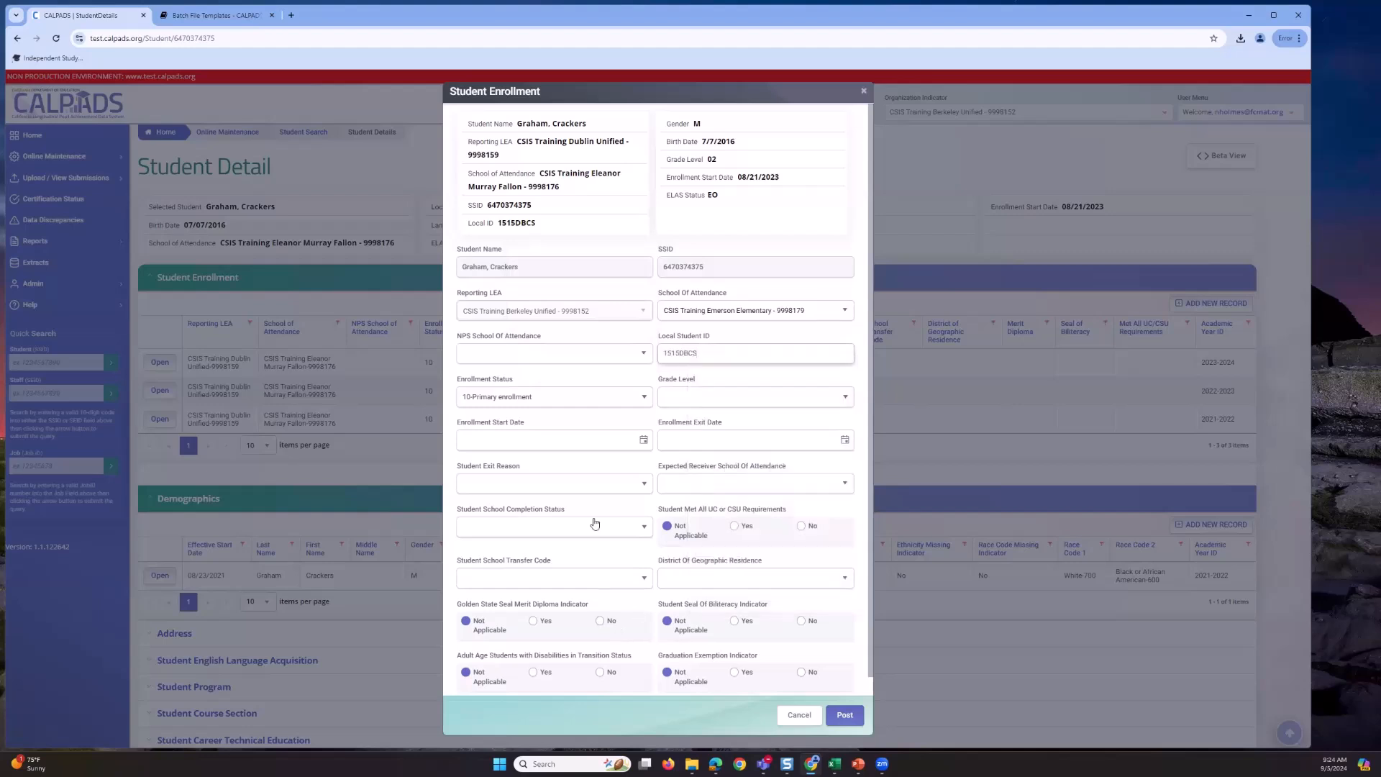
- Show the four Enrollment Status choices, with 10-Primary enrollment still selected
{"action": "left_click", "coordinate": [624, 417]}
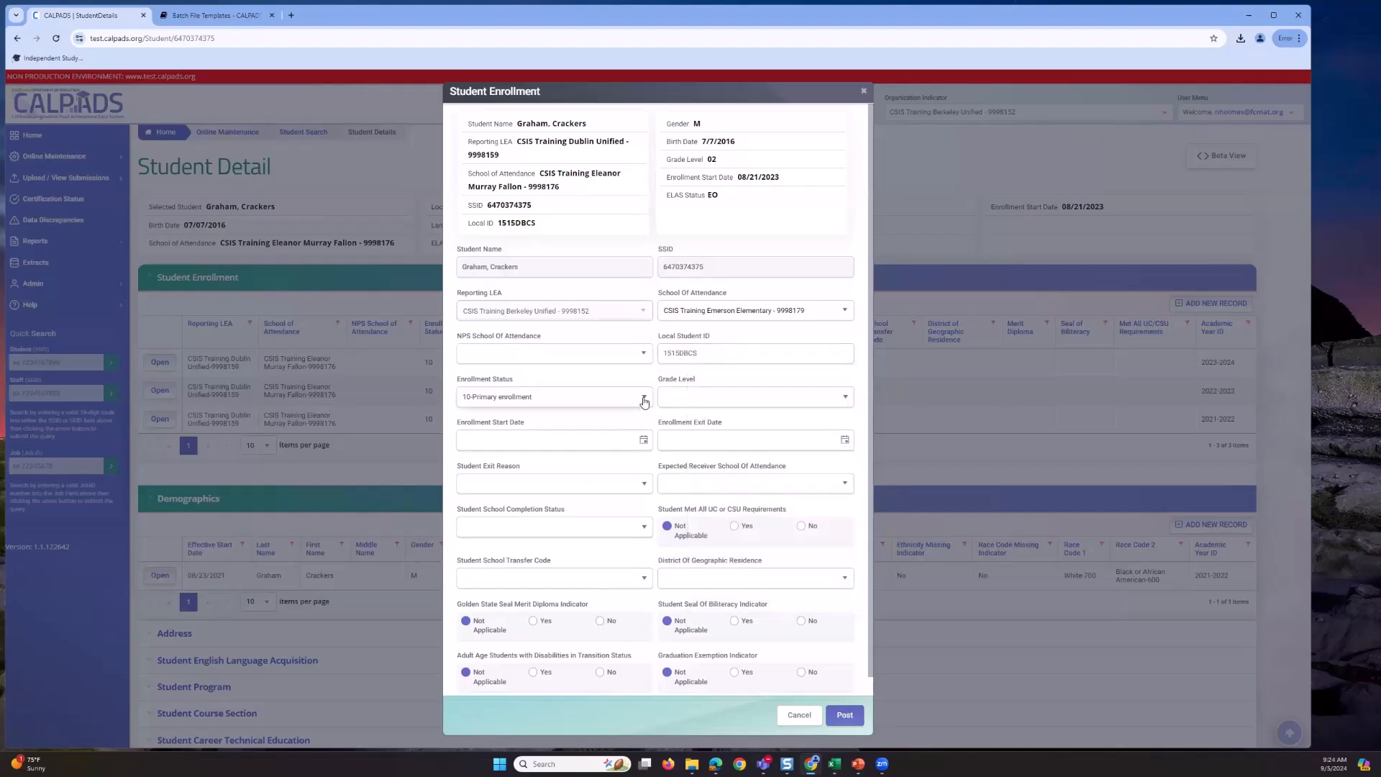
{"action": "left_click", "coordinate": [644, 398]}
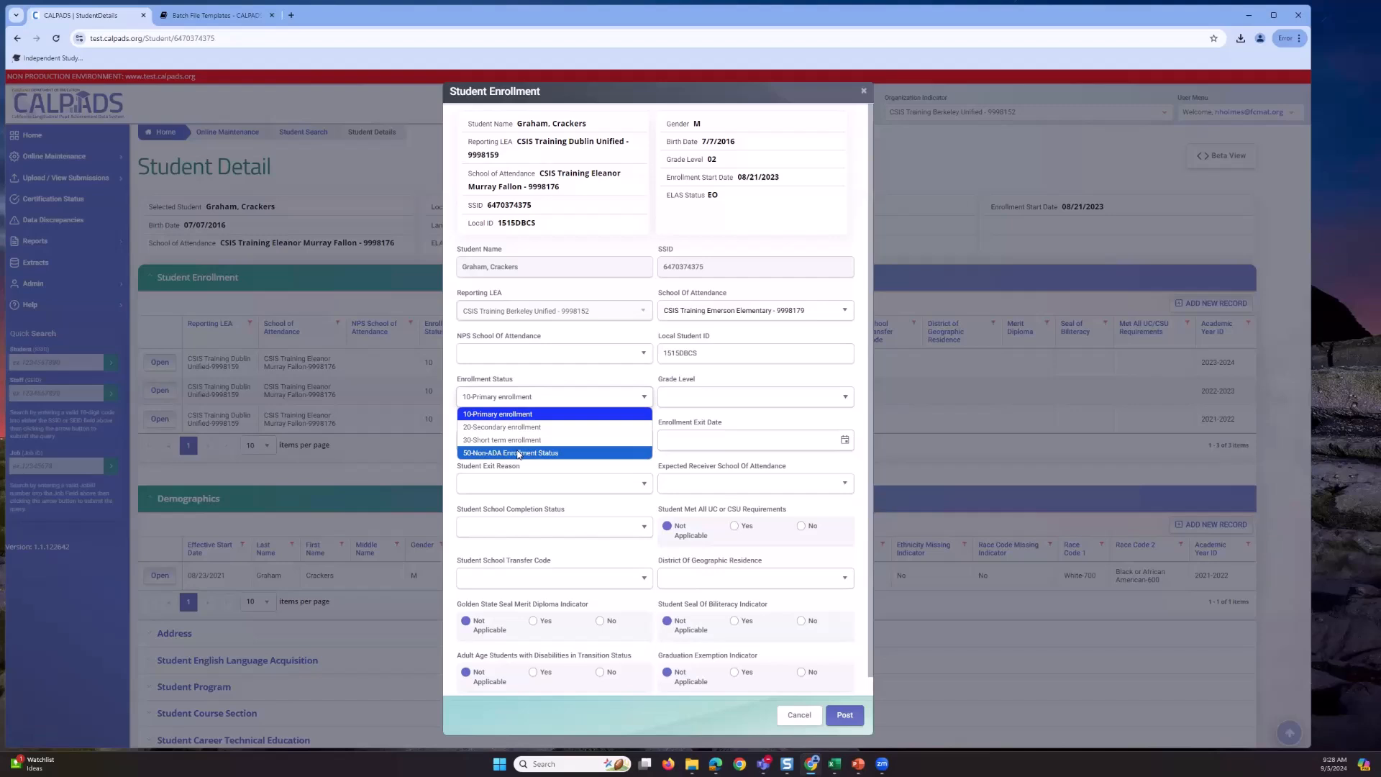
- Change Enrollment Status to 50-Non-ADA Enrollment Status and reopen the list to review it
{"action": "left_click", "coordinate": [518, 453]}
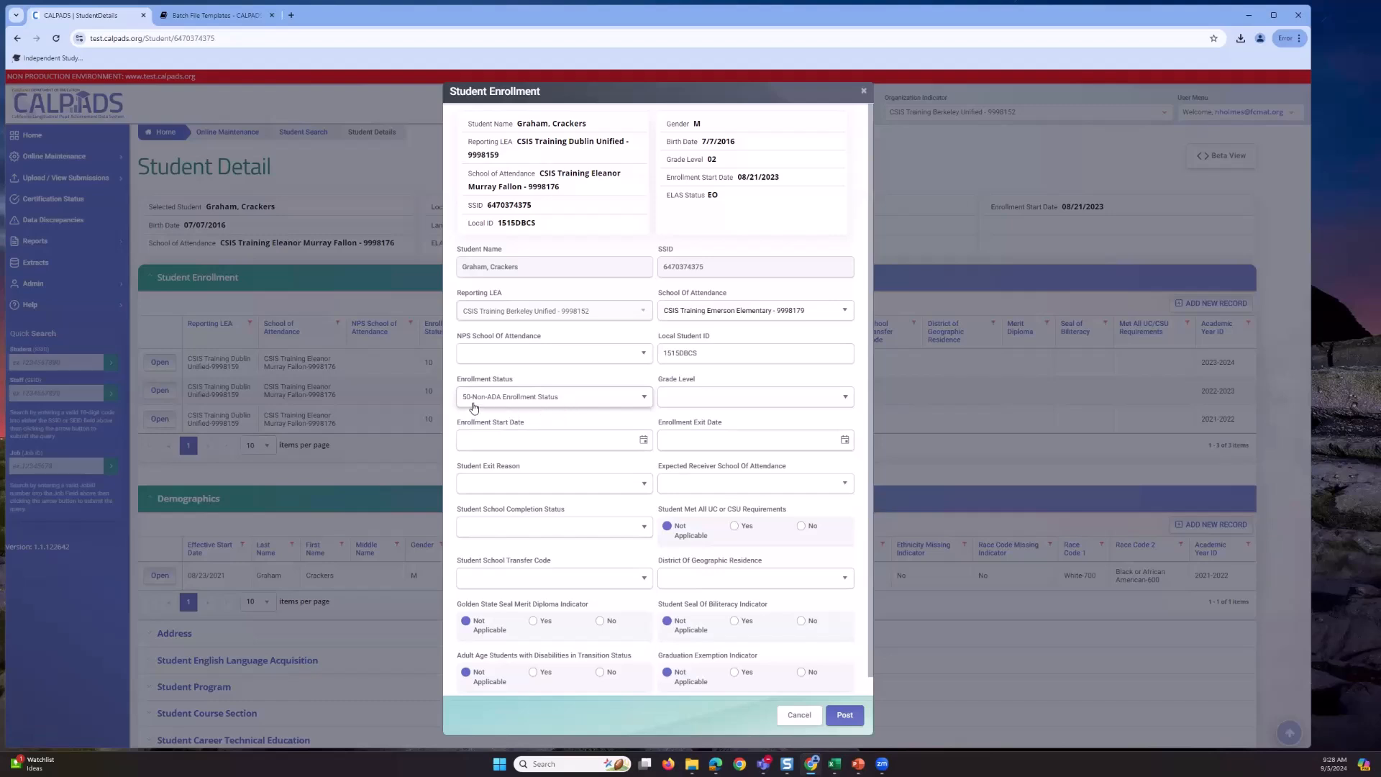
{"action": "left_click", "coordinate": [554, 400]}
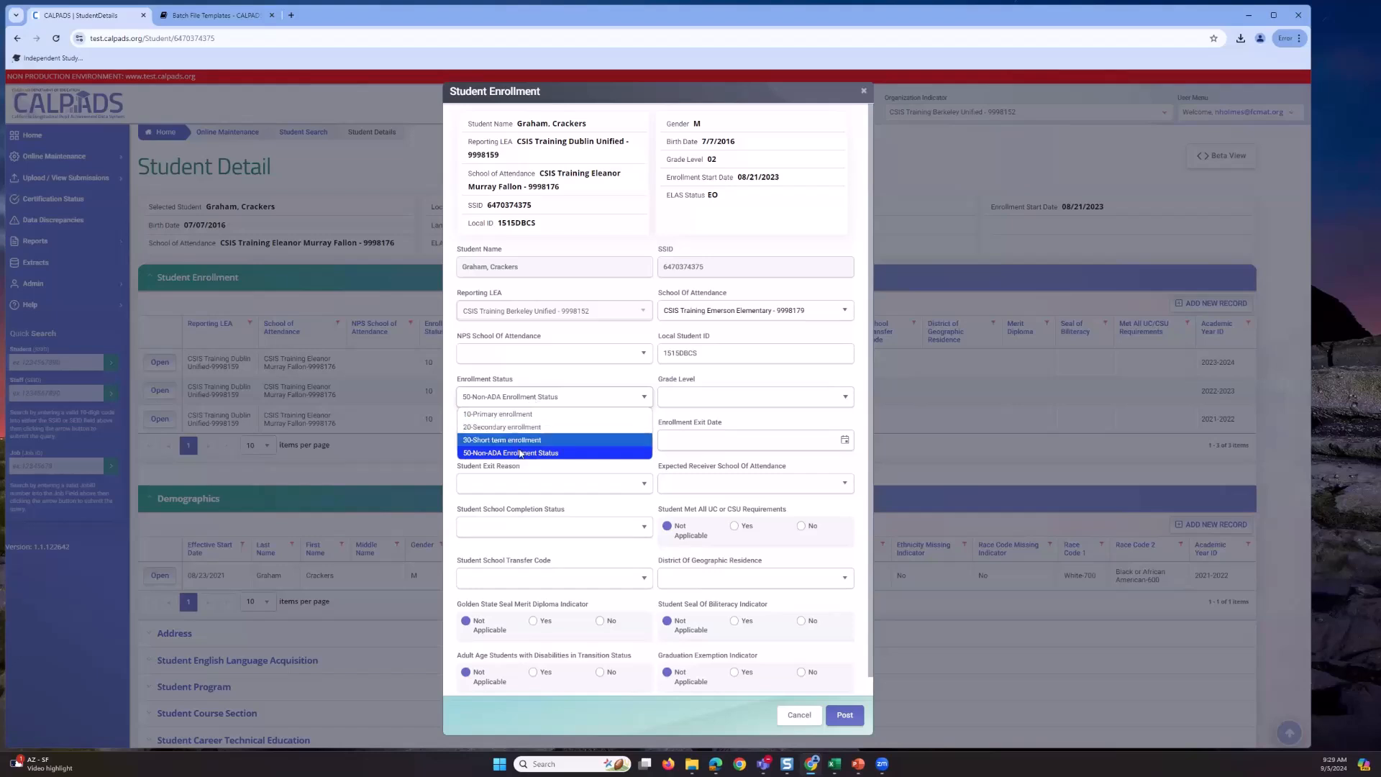
- Keep 50-Non-ADA status and browse the Grade Level list without picking a grade
{"action": "left_click", "coordinate": [592, 466]}
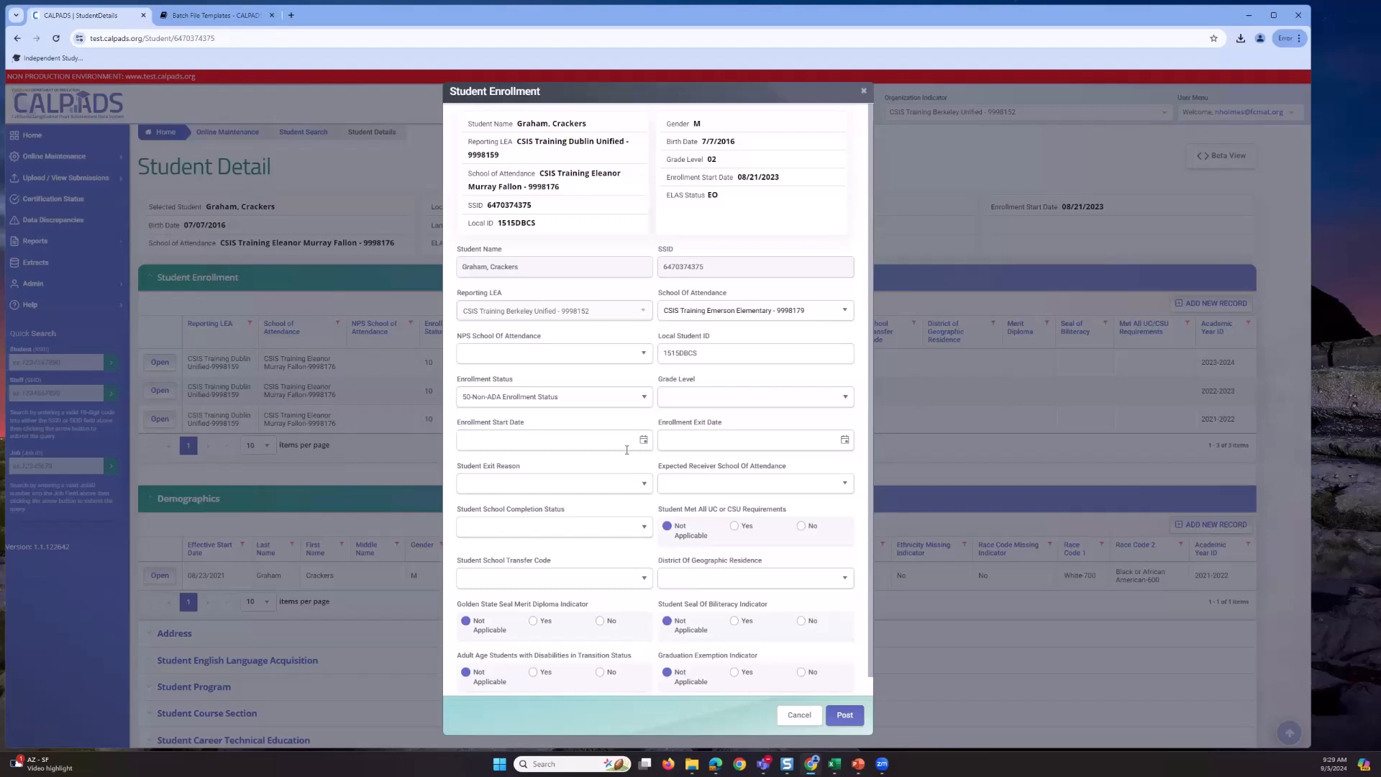
{"action": "left_click", "coordinate": [843, 397]}
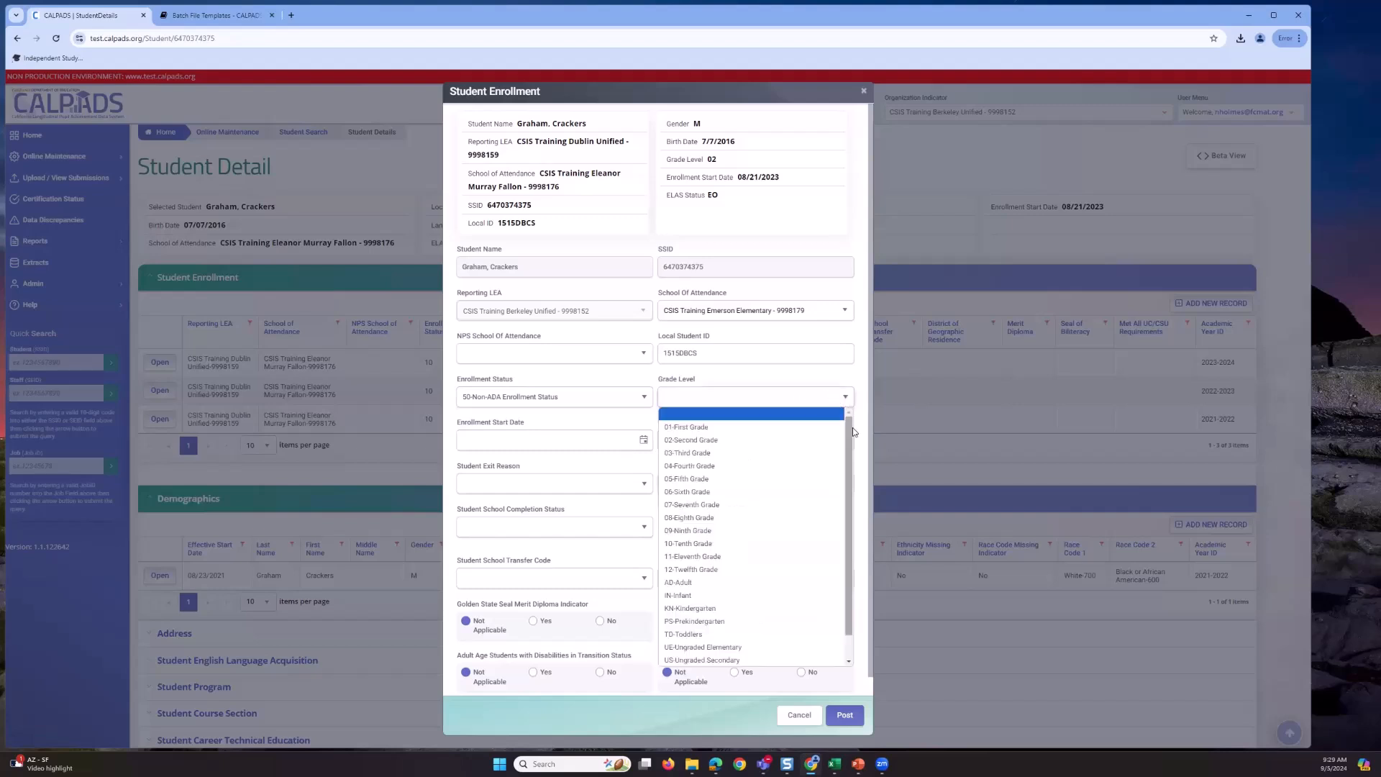
{"action": "scroll", "coordinate": [851, 432], "scroll_direction": "down", "scroll_amount": 1}
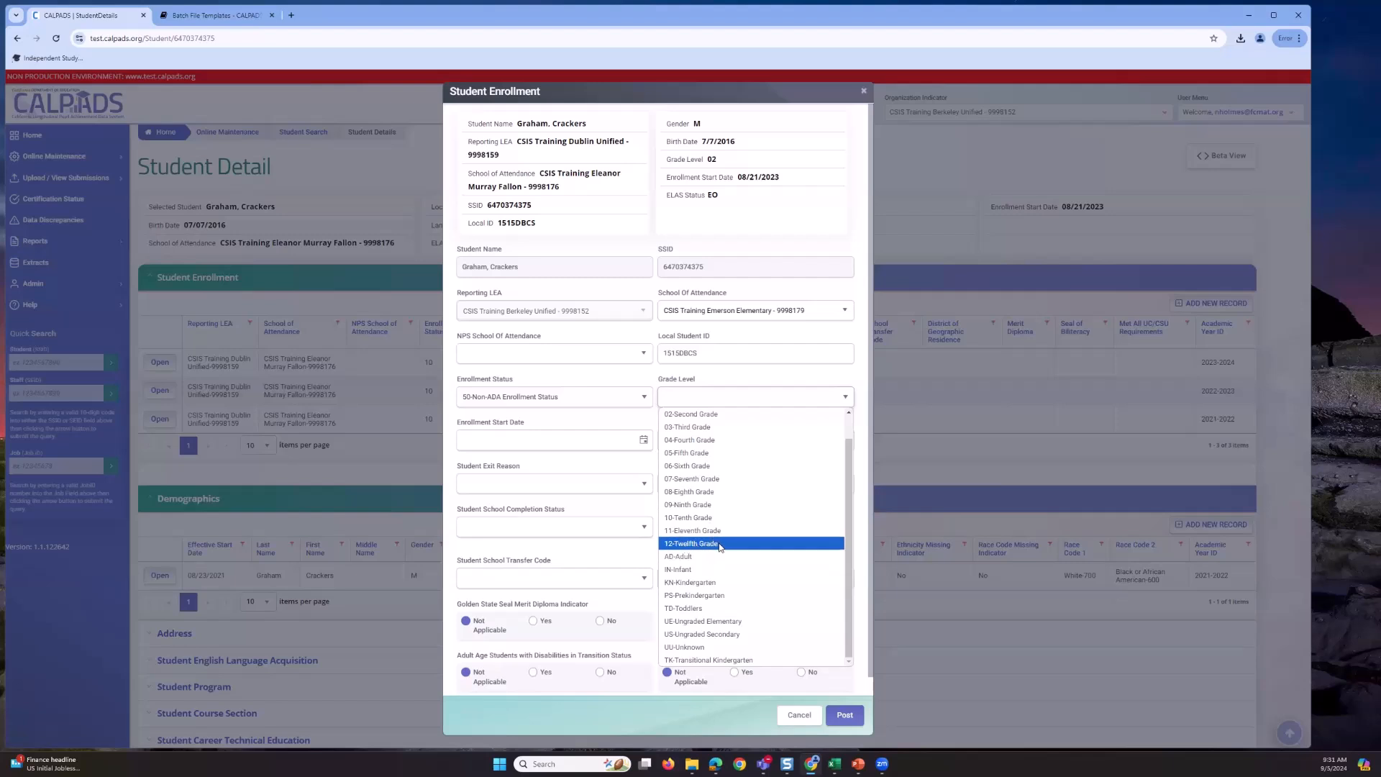
{"action": "left_click", "coordinate": [618, 559]}
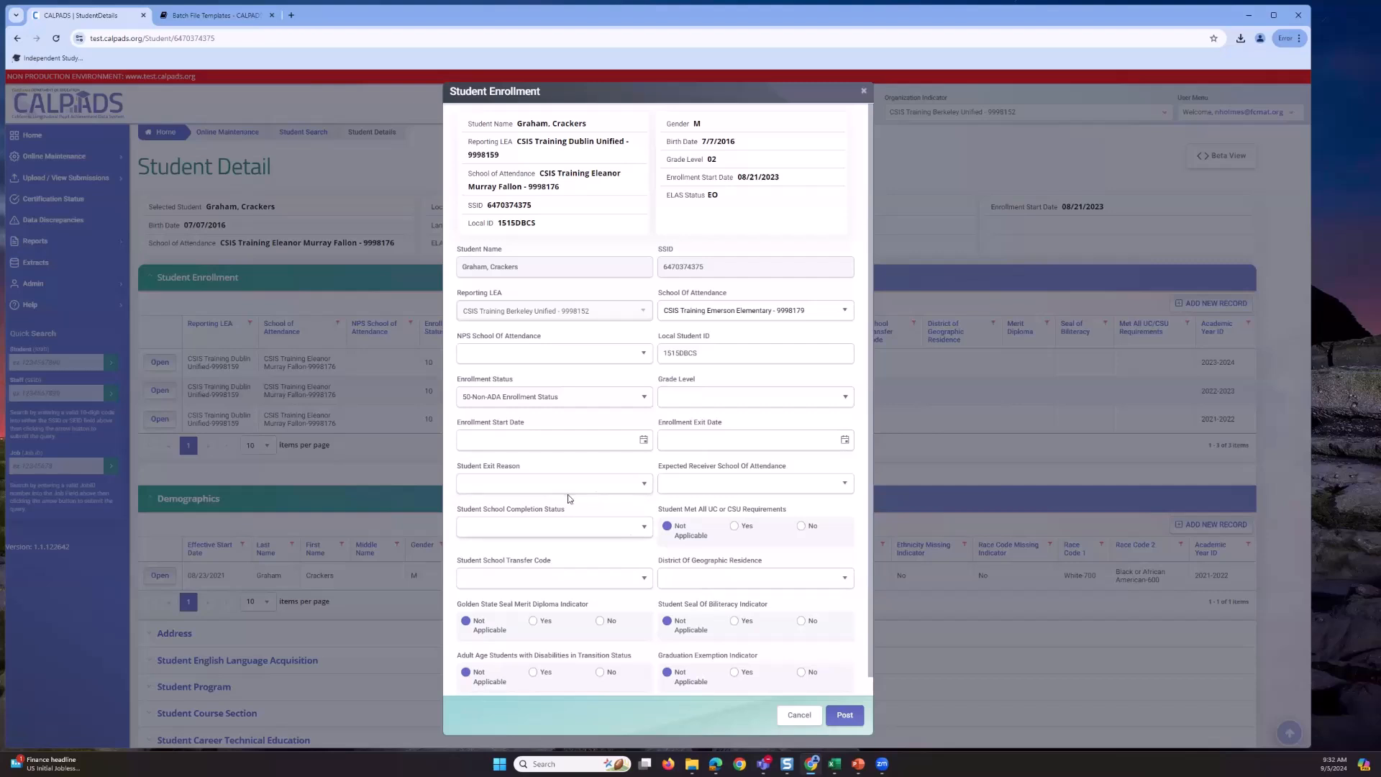
{"action": "left_click", "coordinate": [644, 440]}
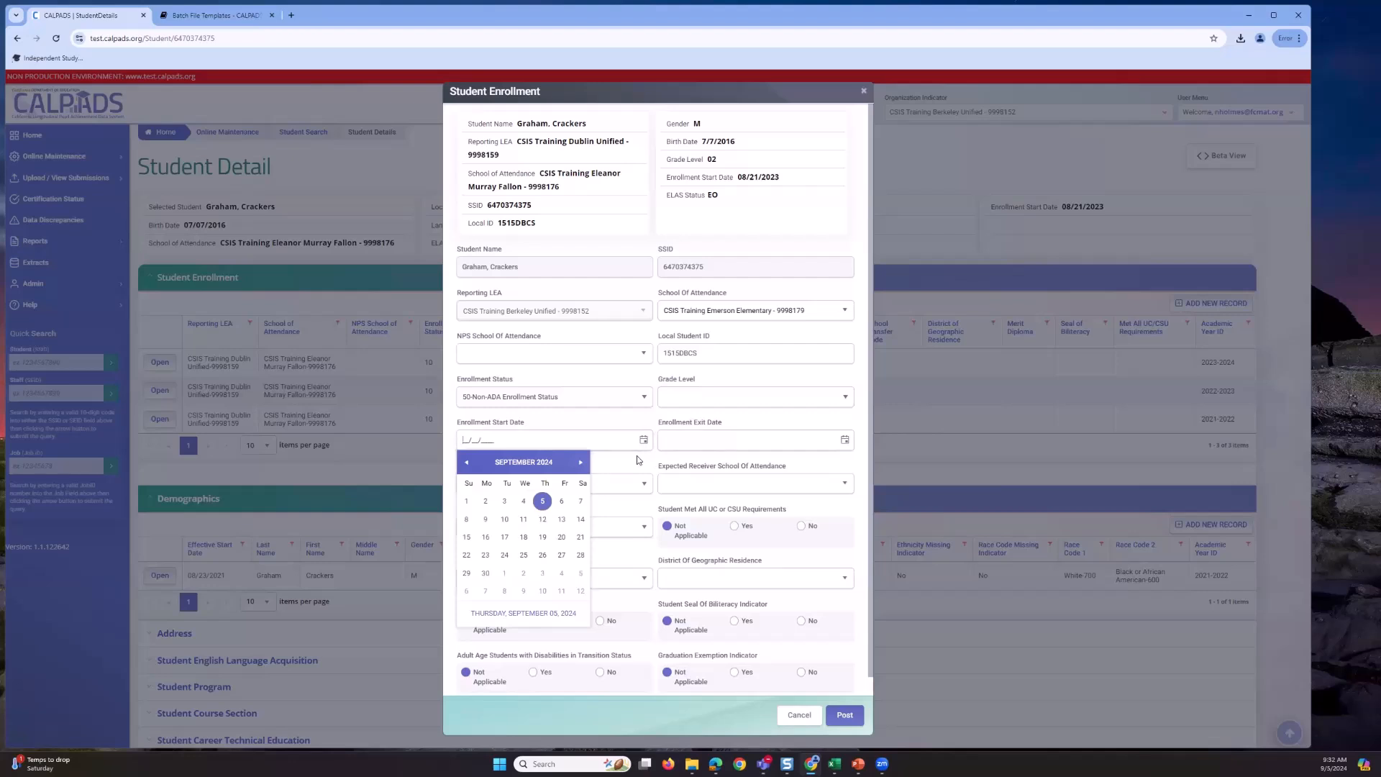
{"action": "left_click", "coordinate": [636, 459]}
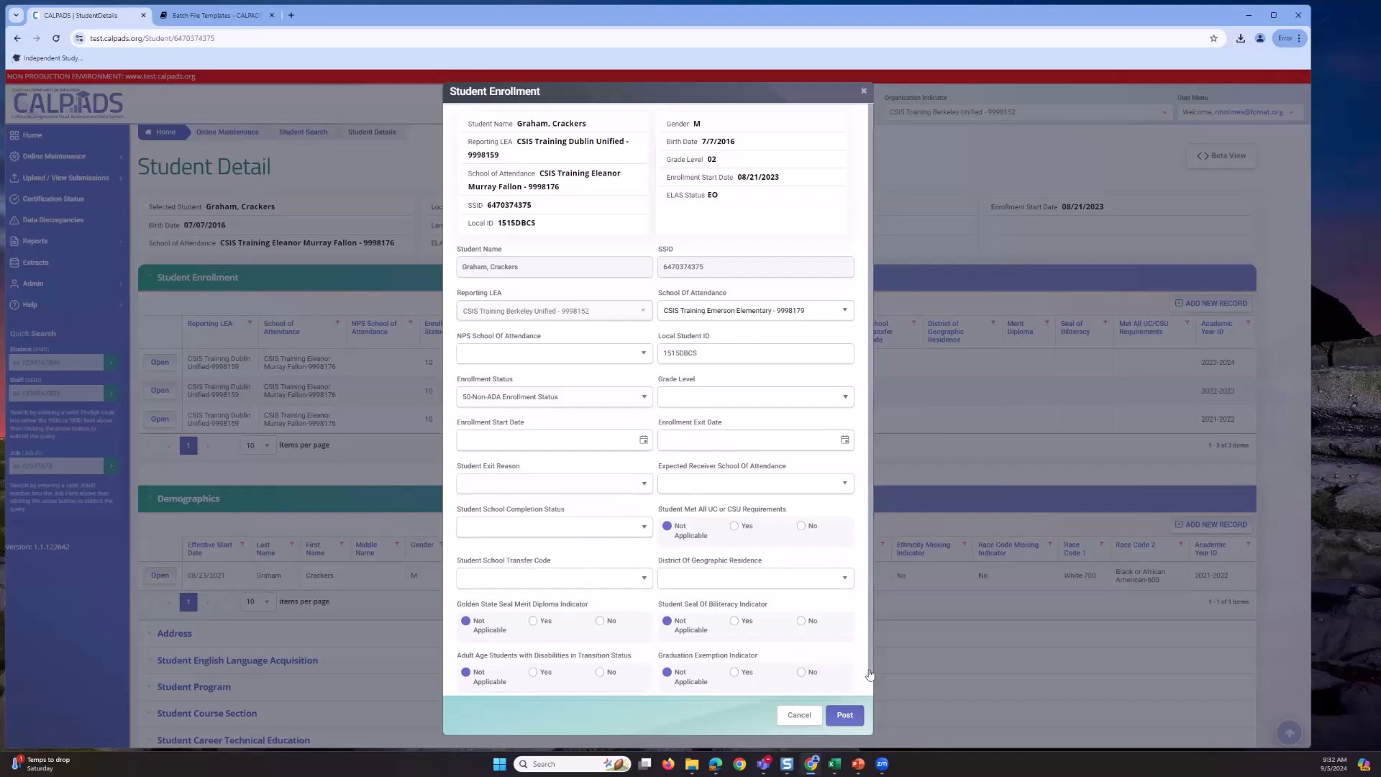
{"action": "left_click_drag", "start_coordinate": [869, 674], "coordinate": [856, 691]}
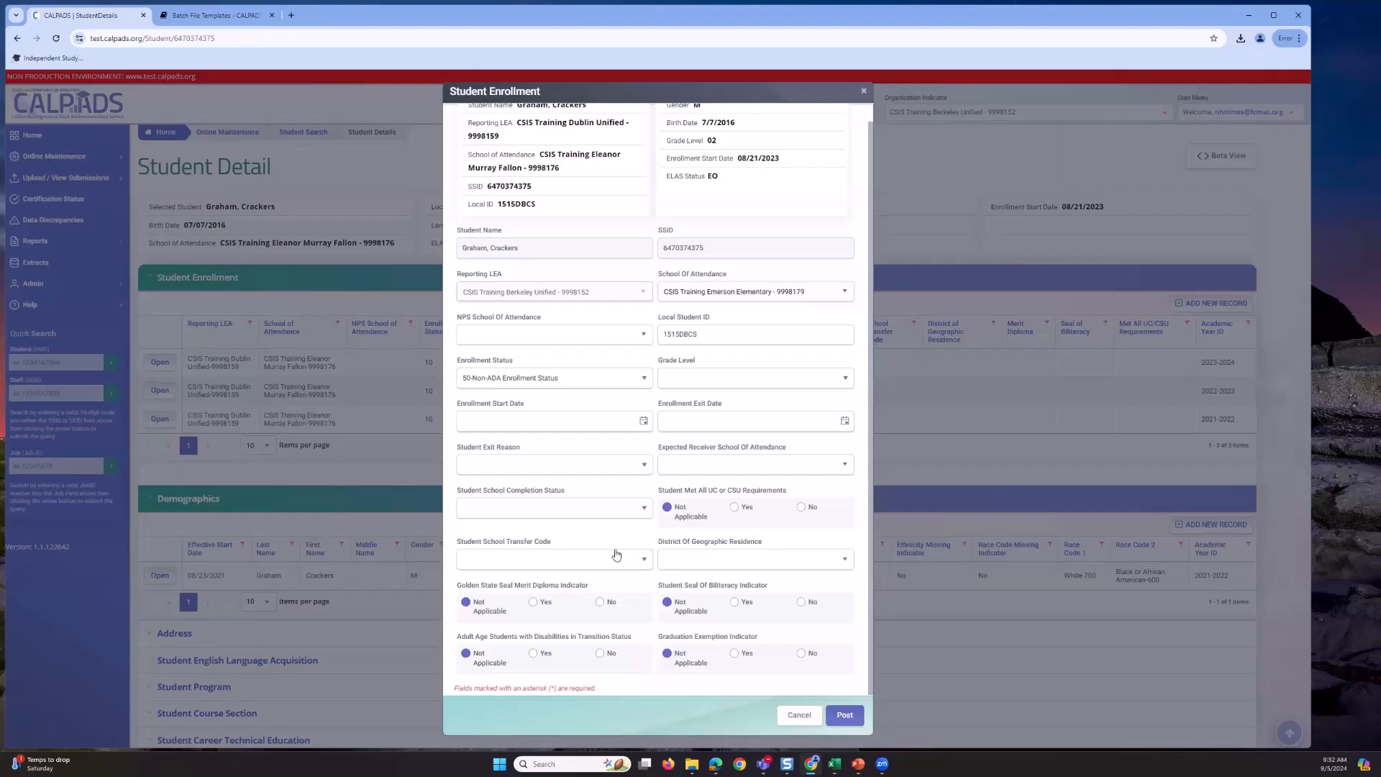
- Set Student School Transfer Code to District of Choice Transfer - 4, then change it to Other Transfer - 6
{"action": "left_click", "coordinate": [645, 560]}
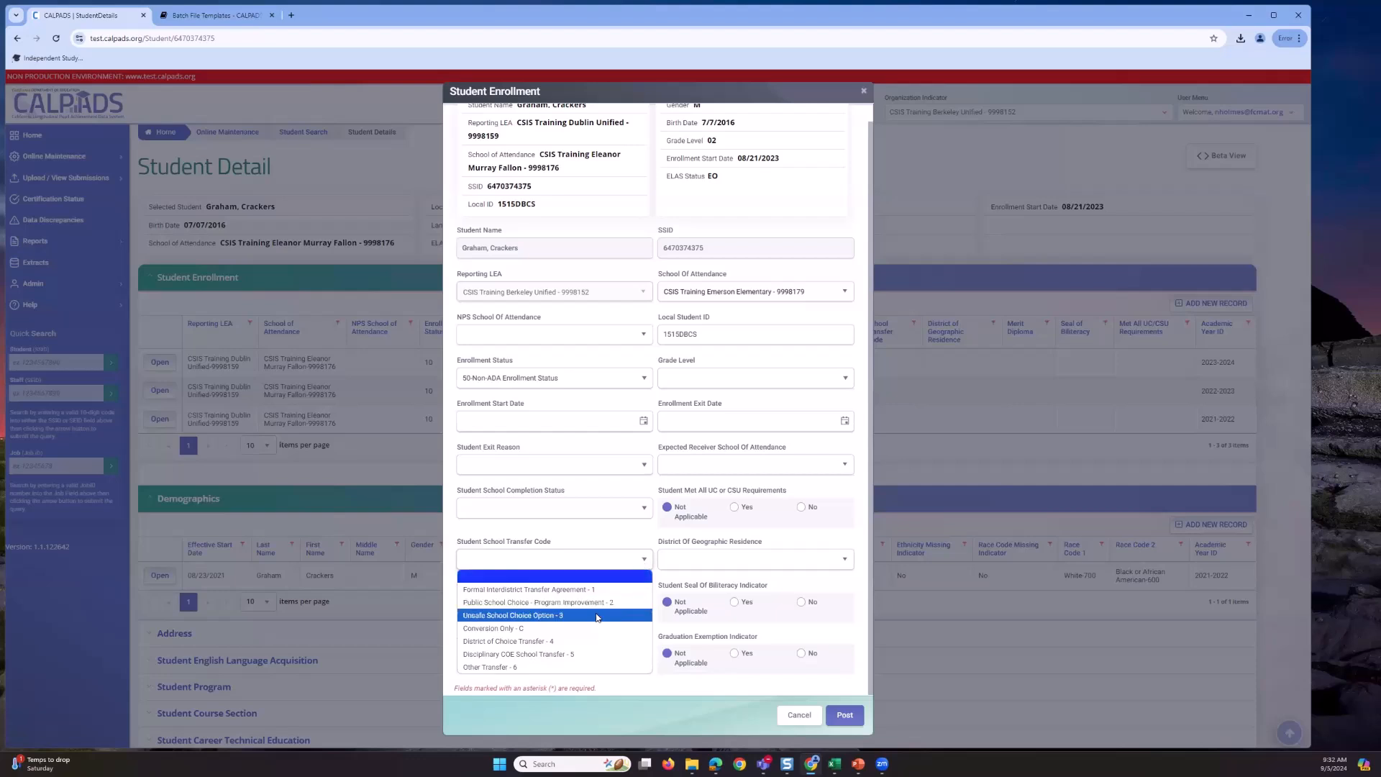
{"action": "left_click", "coordinate": [484, 646]}
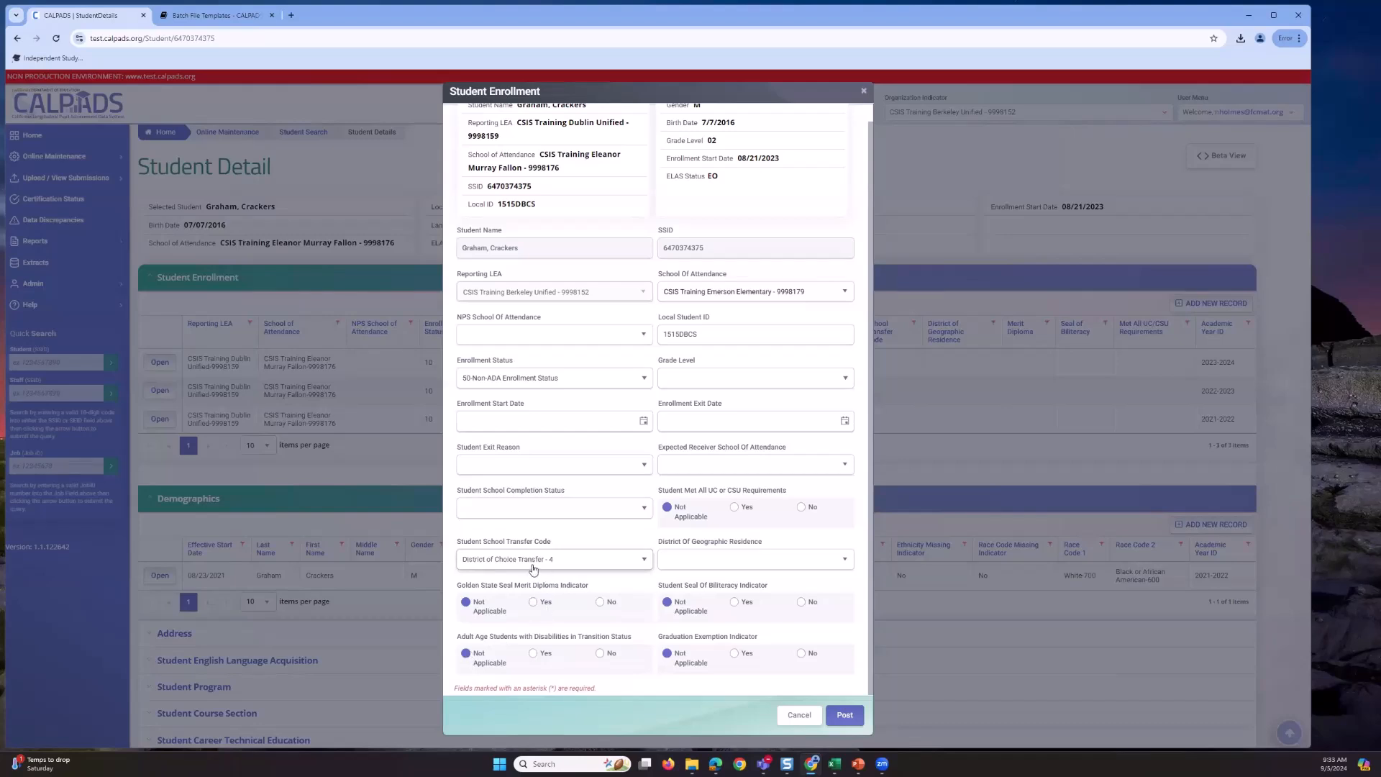
{"action": "left_click", "coordinate": [644, 560]}
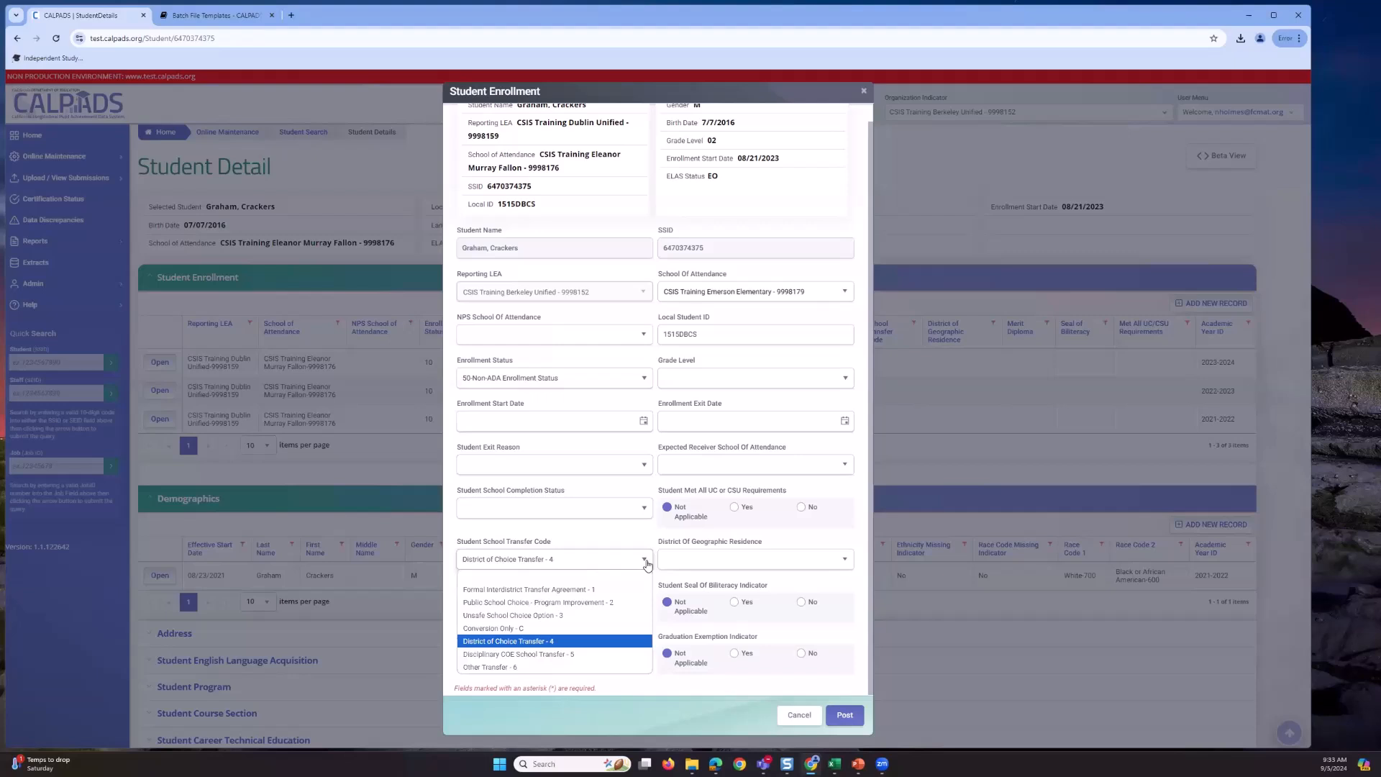
{"action": "left_click", "coordinate": [582, 669]}
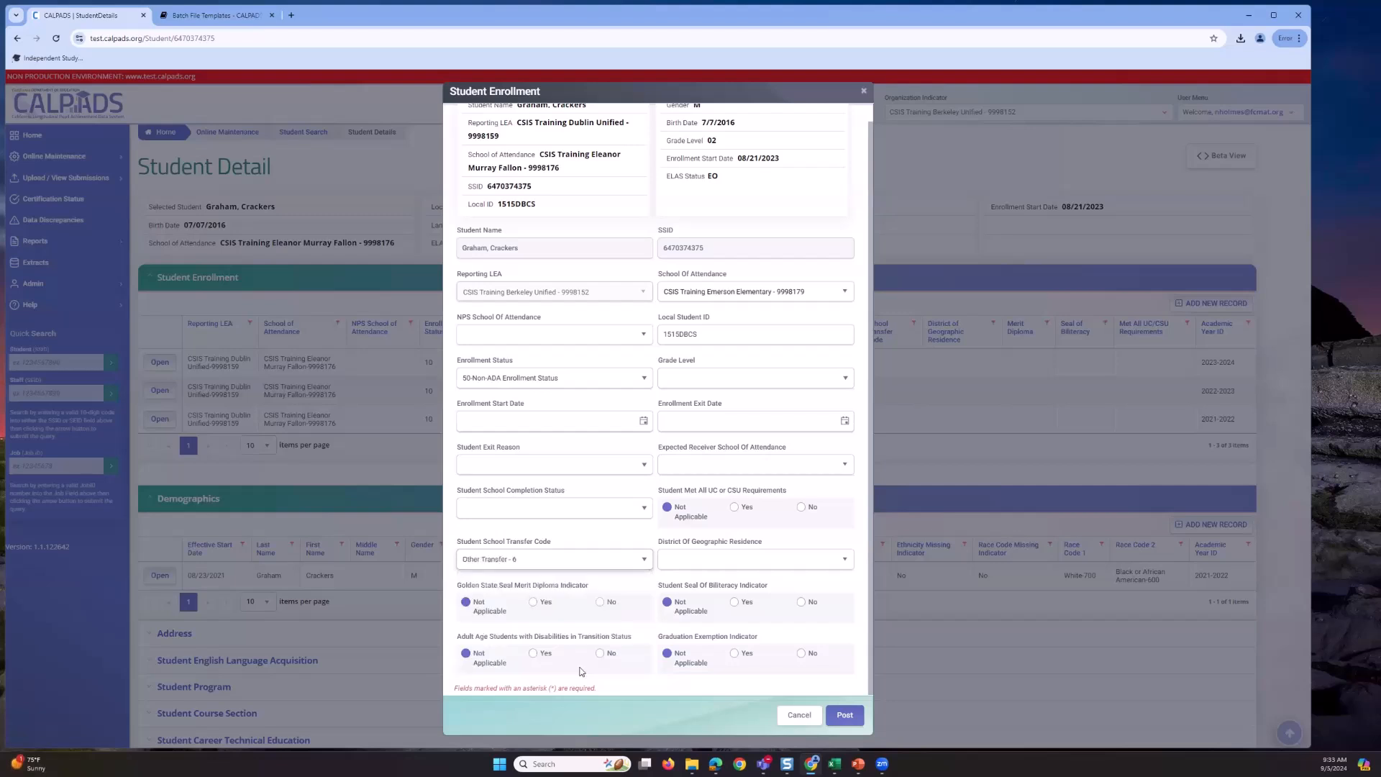
{"action": "left_click", "coordinate": [562, 569]}
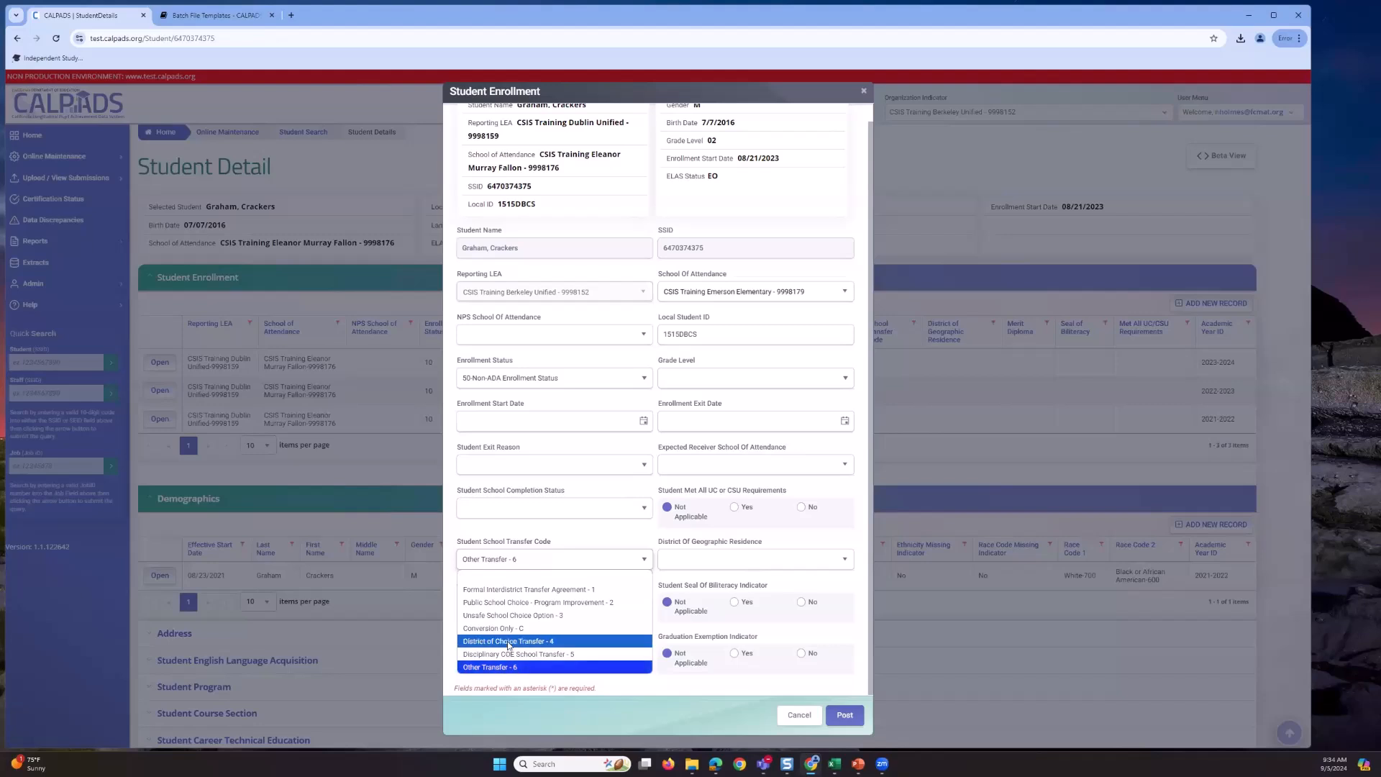
- Toggle the transfer code through District of Choice Transfer - 4 and back to Other Transfer - 6
{"action": "left_click", "coordinate": [536, 565]}
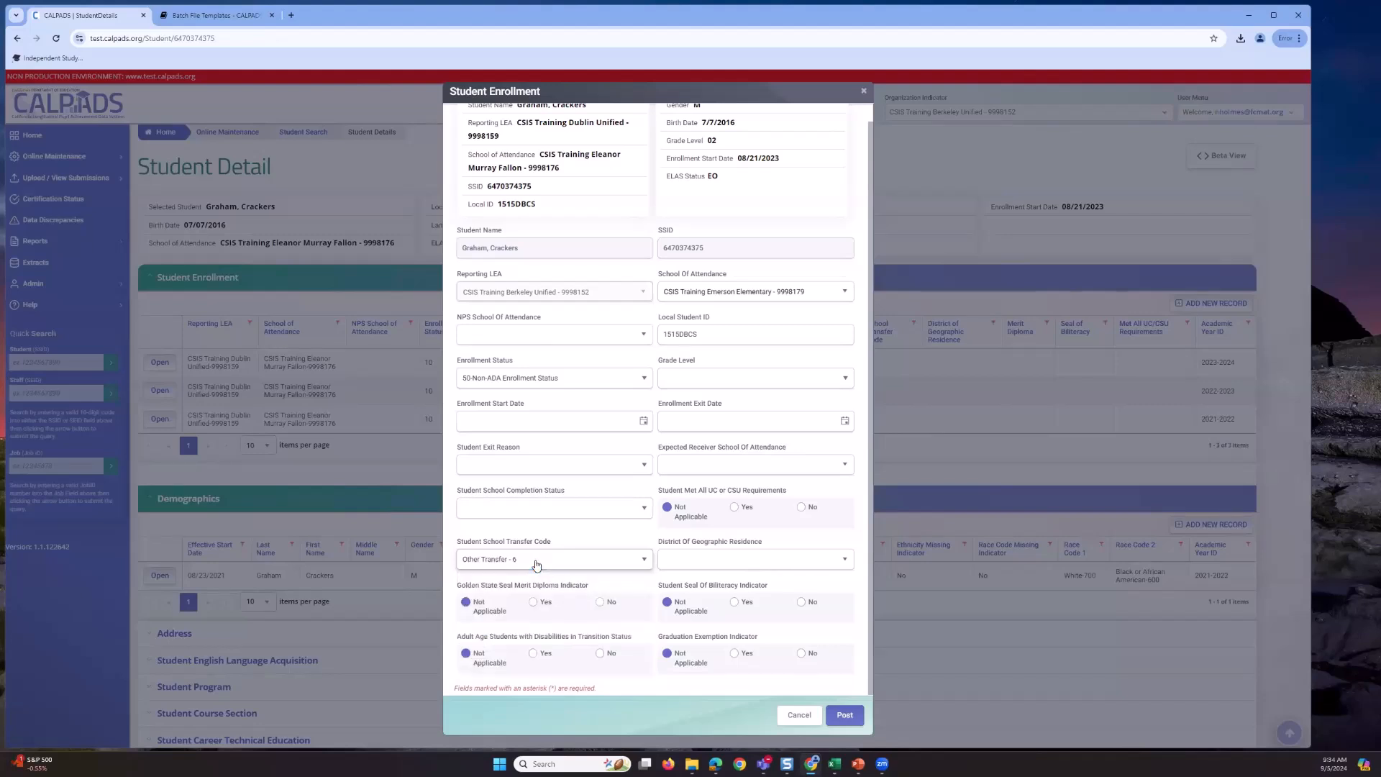
{"action": "left_click", "coordinate": [536, 565]}
{"action": "left_click", "coordinate": [537, 644]}
{"action": "left_click", "coordinate": [587, 570]}
{"action": "left_click", "coordinate": [541, 665]}
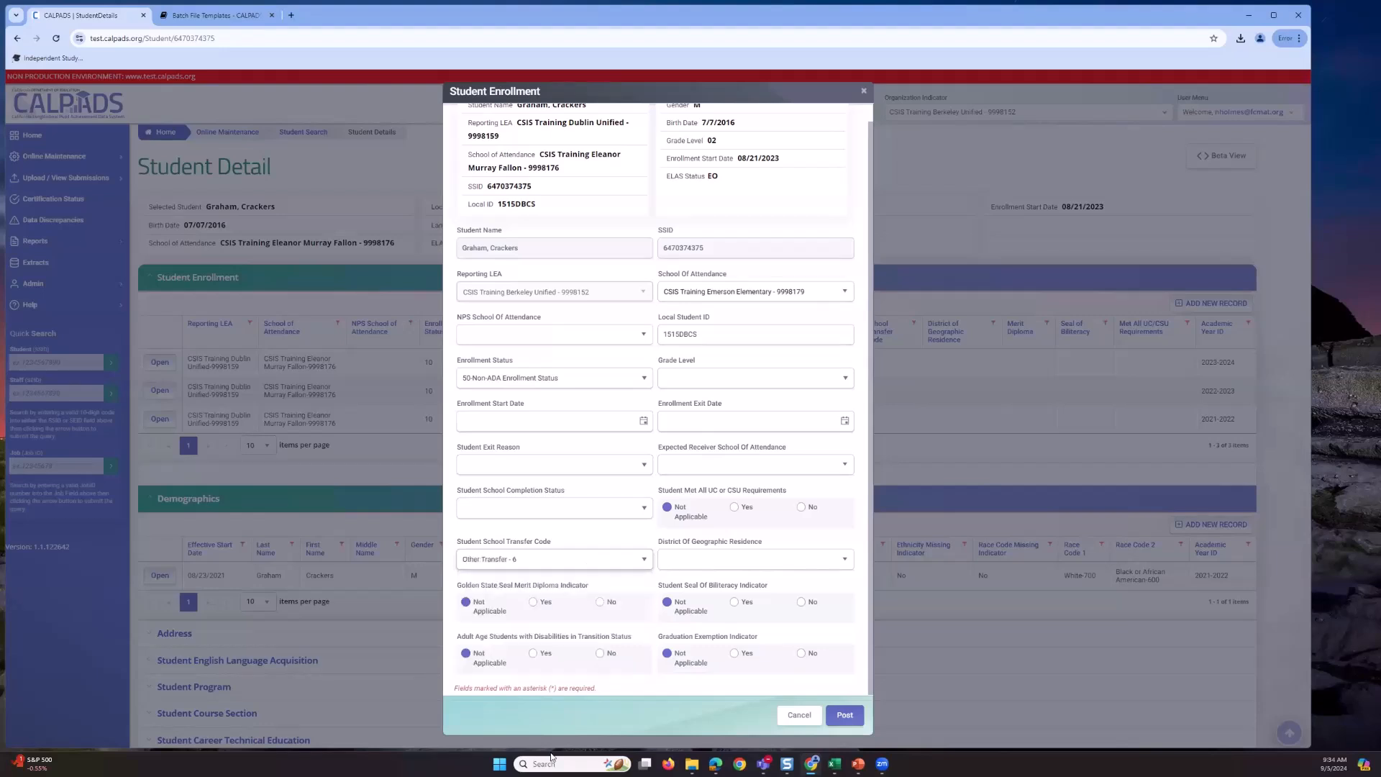
{"action": "left_click", "coordinate": [693, 561]}
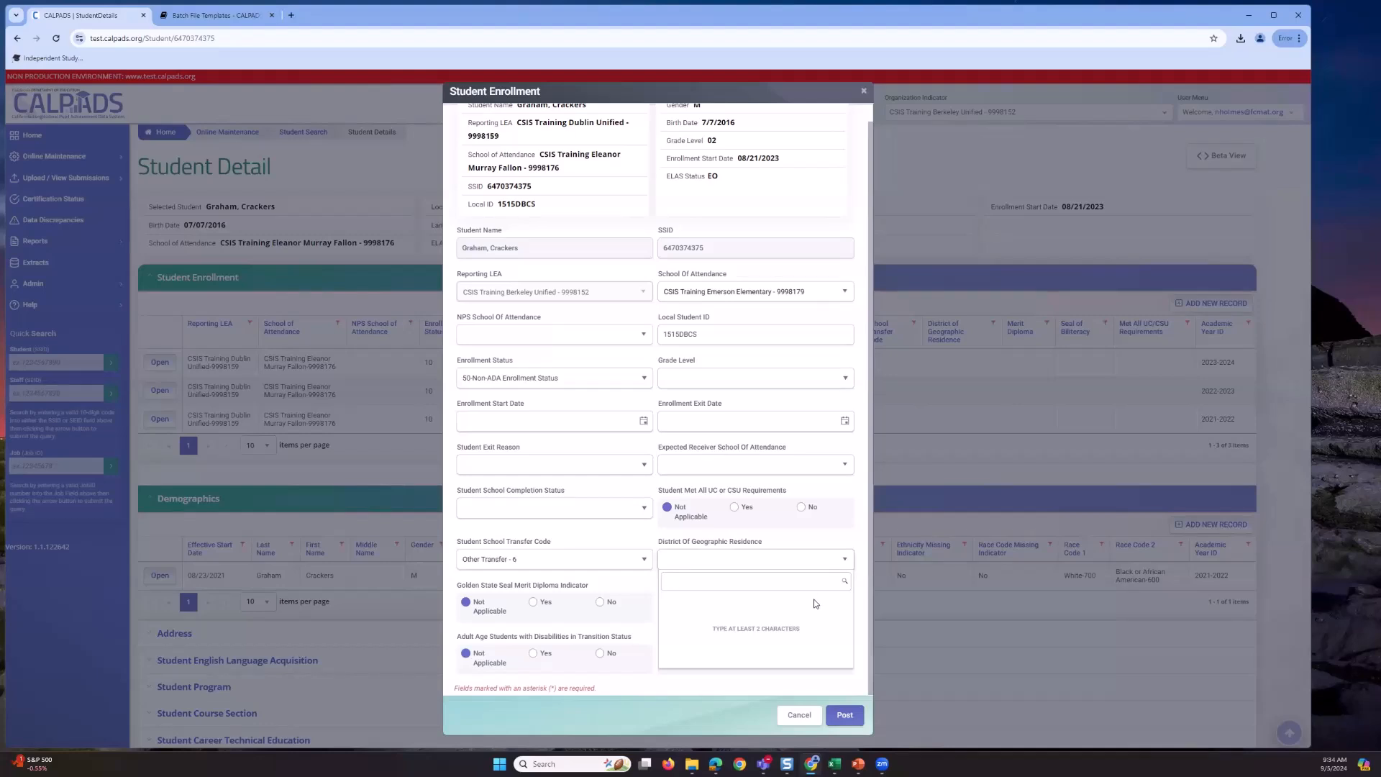
- Search '99' and choose CSIS Training Butte Valley Unified-9998169 as District of Geographic Residence
{"action": "type", "text": "999"}
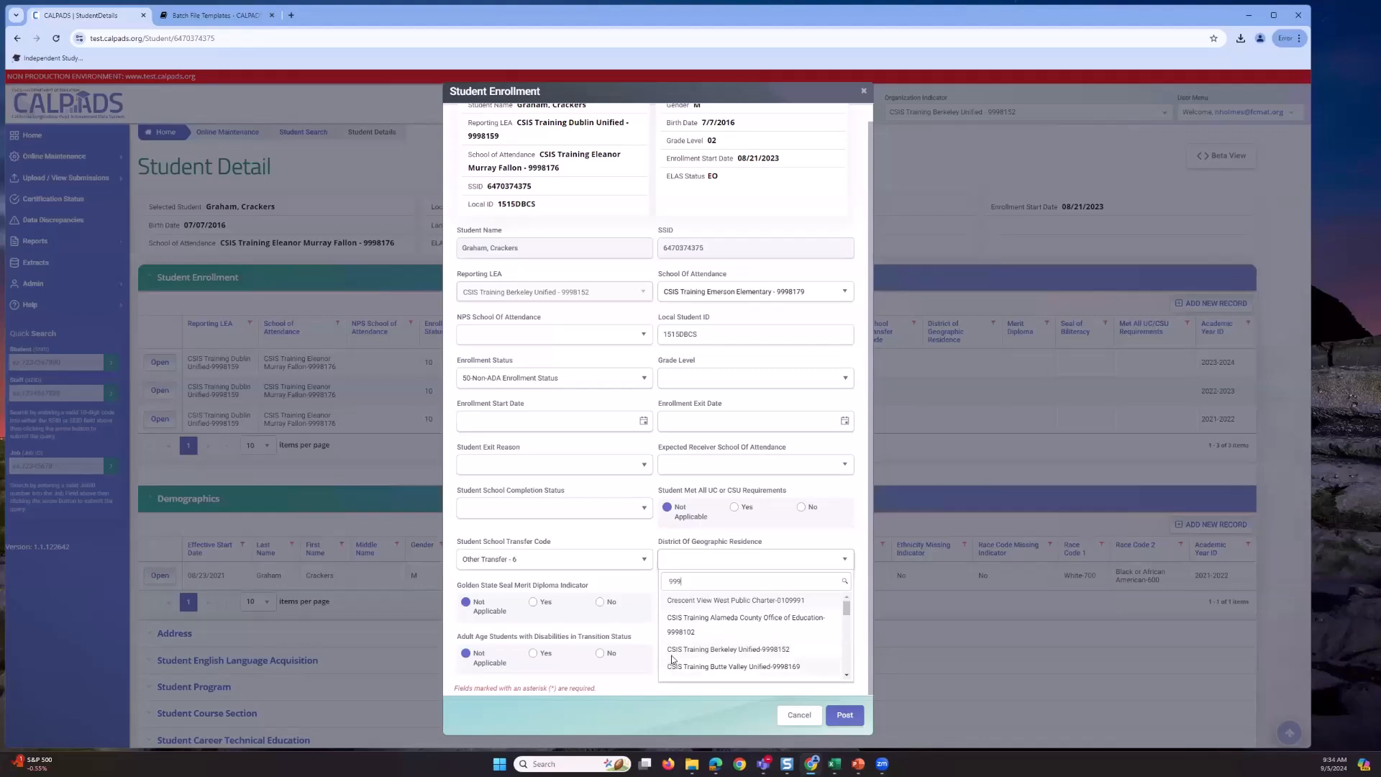
{"action": "left_click", "coordinate": [783, 667]}
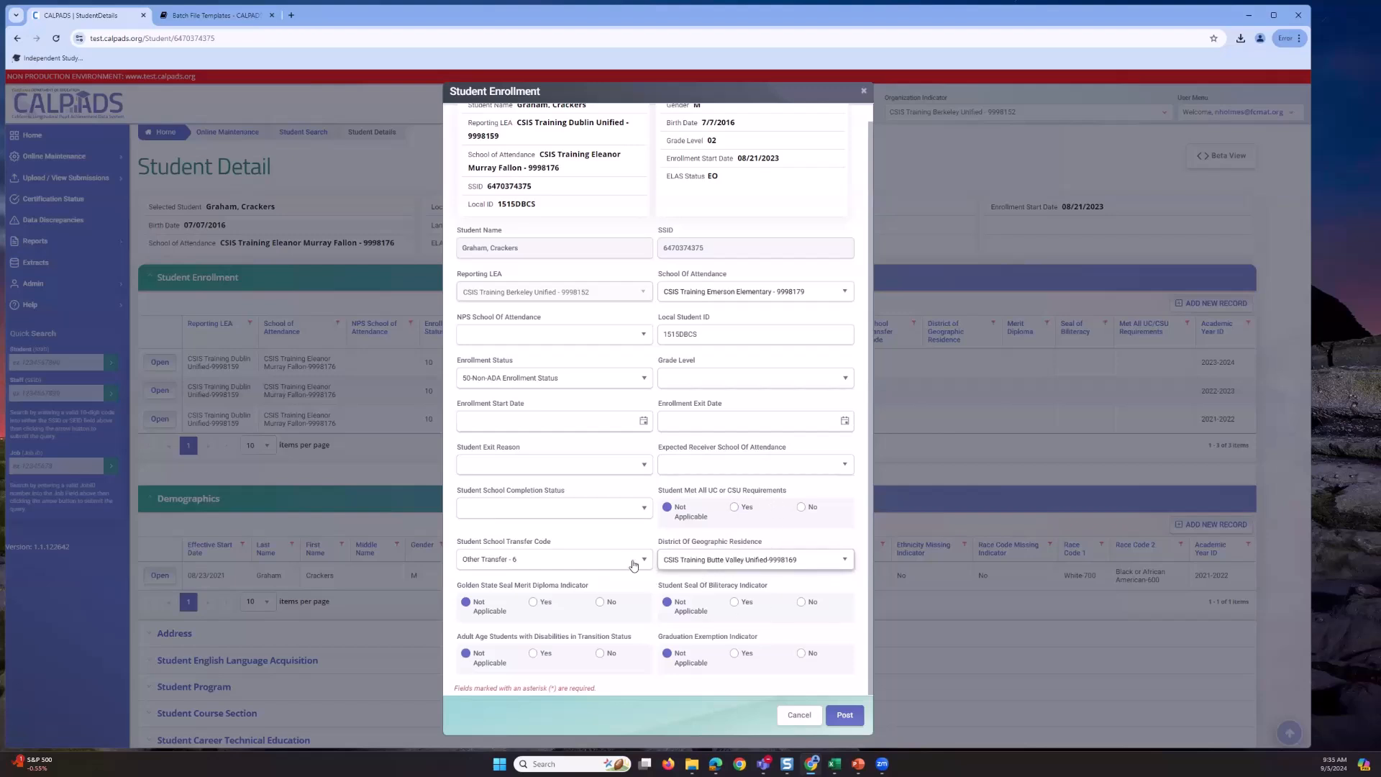
- Set Enrollment Status to 10-Primary enrollment and Grade Level to 03-Third Grade
{"action": "left_click", "coordinate": [844, 379]}
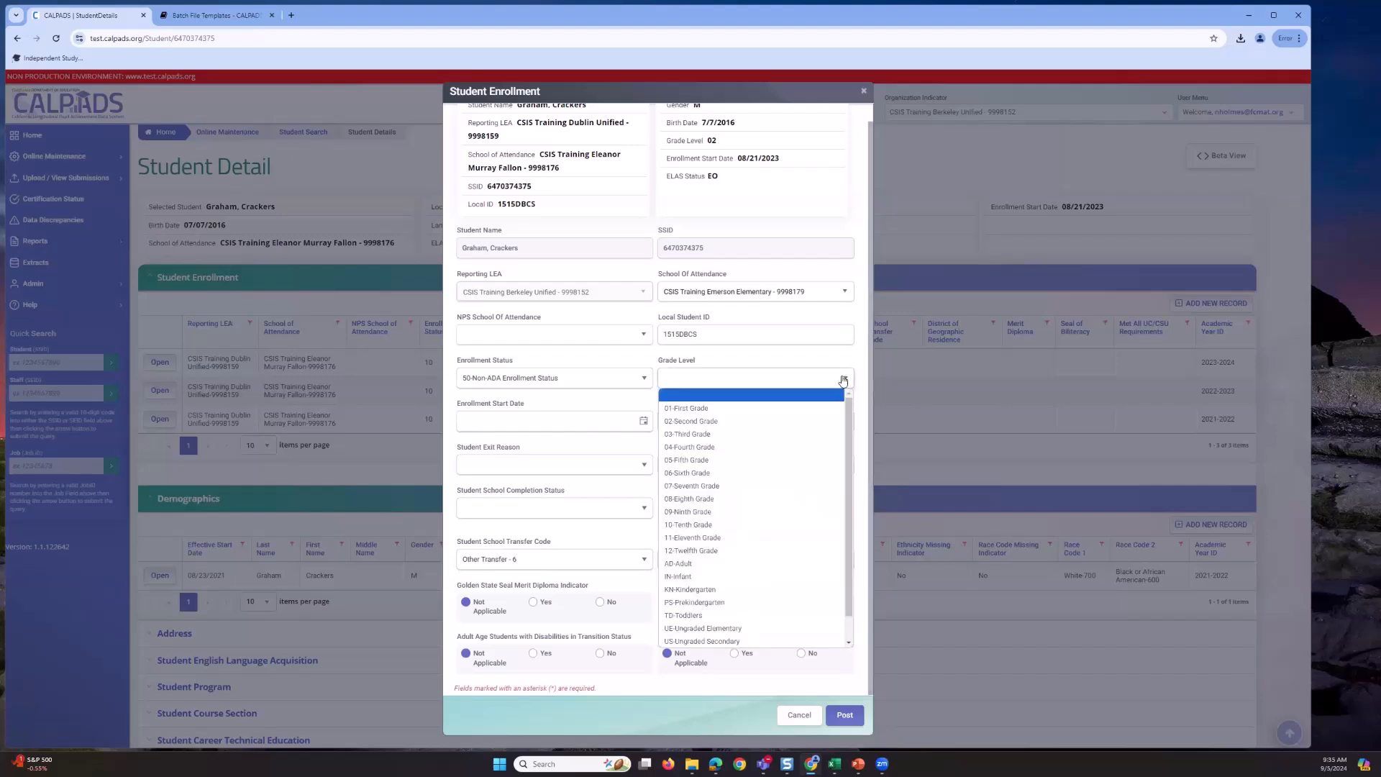
{"action": "left_click", "coordinate": [613, 379]}
{"action": "left_click", "coordinate": [582, 400]}
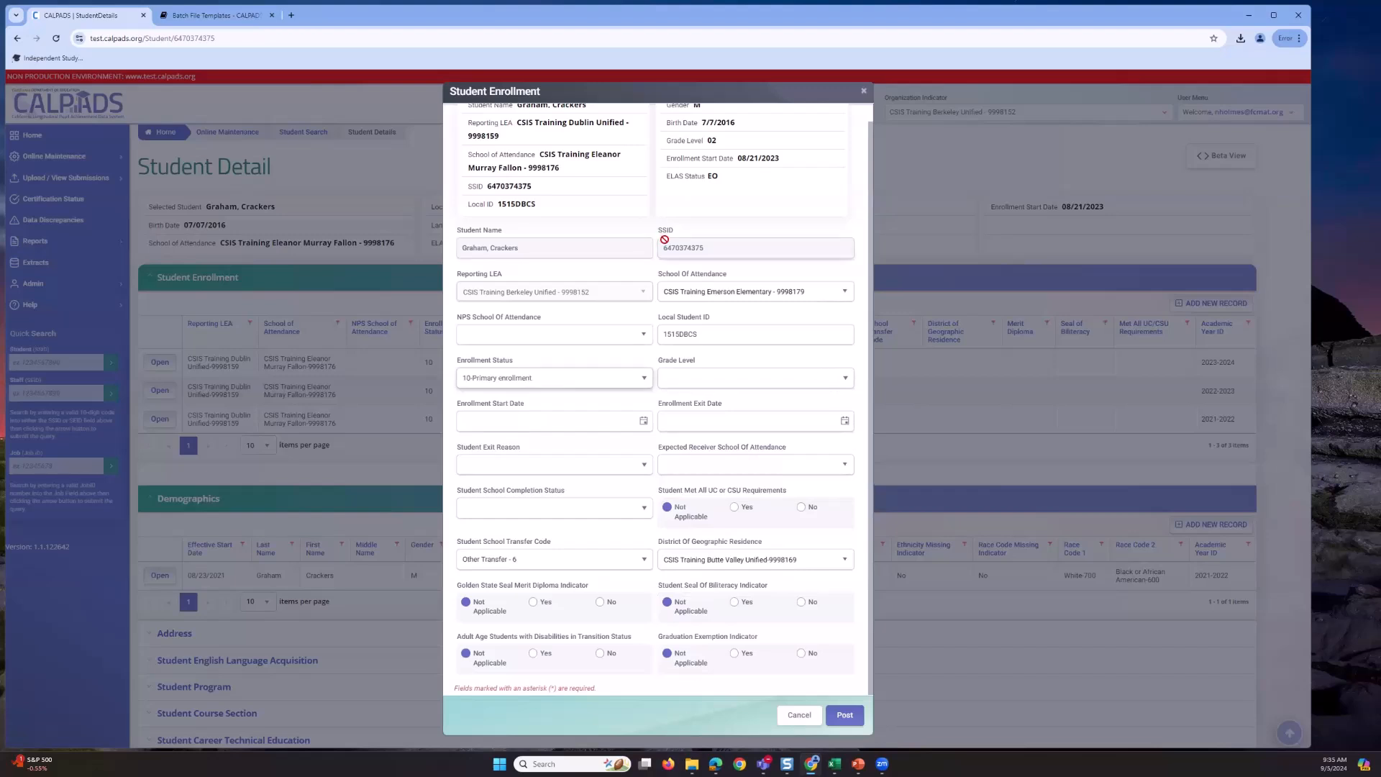
{"action": "scroll", "coordinate": [702, 243], "scroll_direction": "up", "scroll_amount": 1}
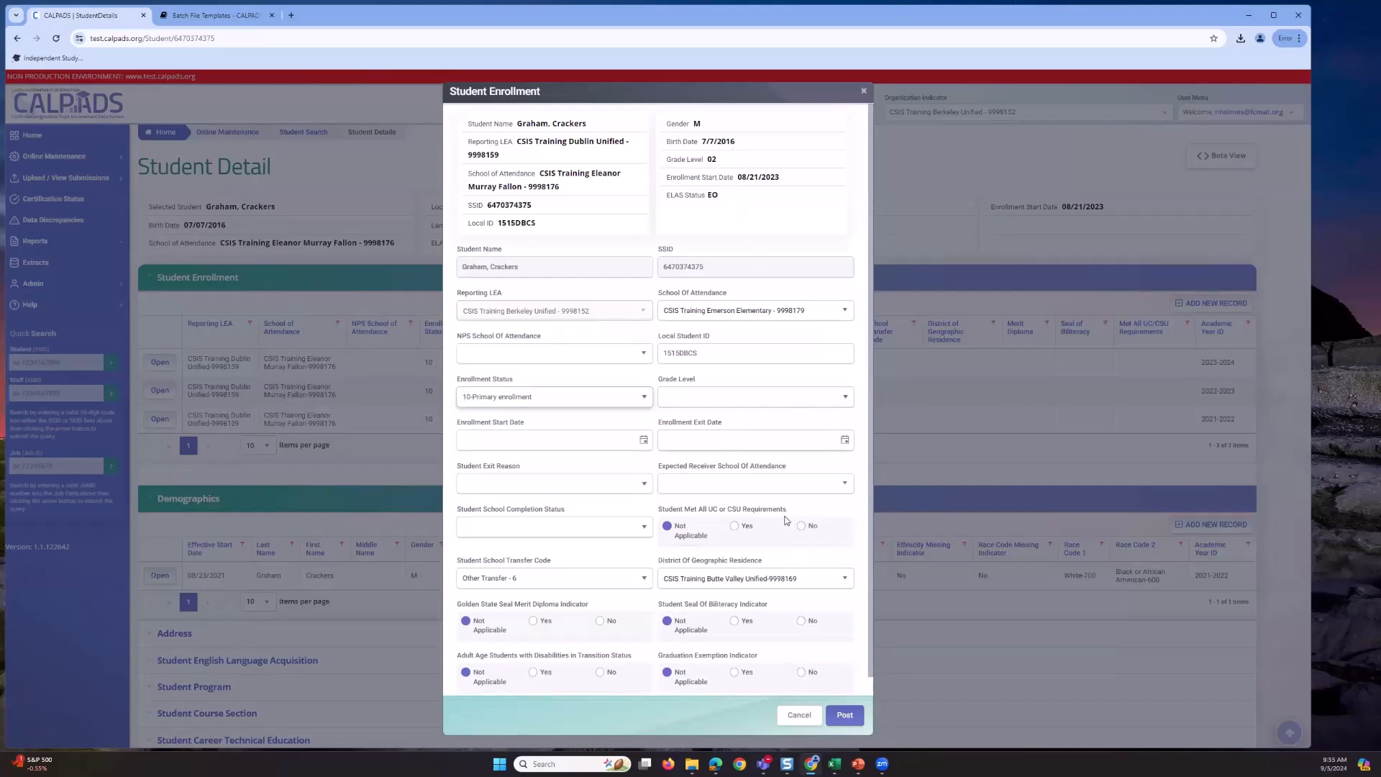
{"action": "left_click", "coordinate": [812, 400]}
{"action": "left_click", "coordinate": [760, 452]}
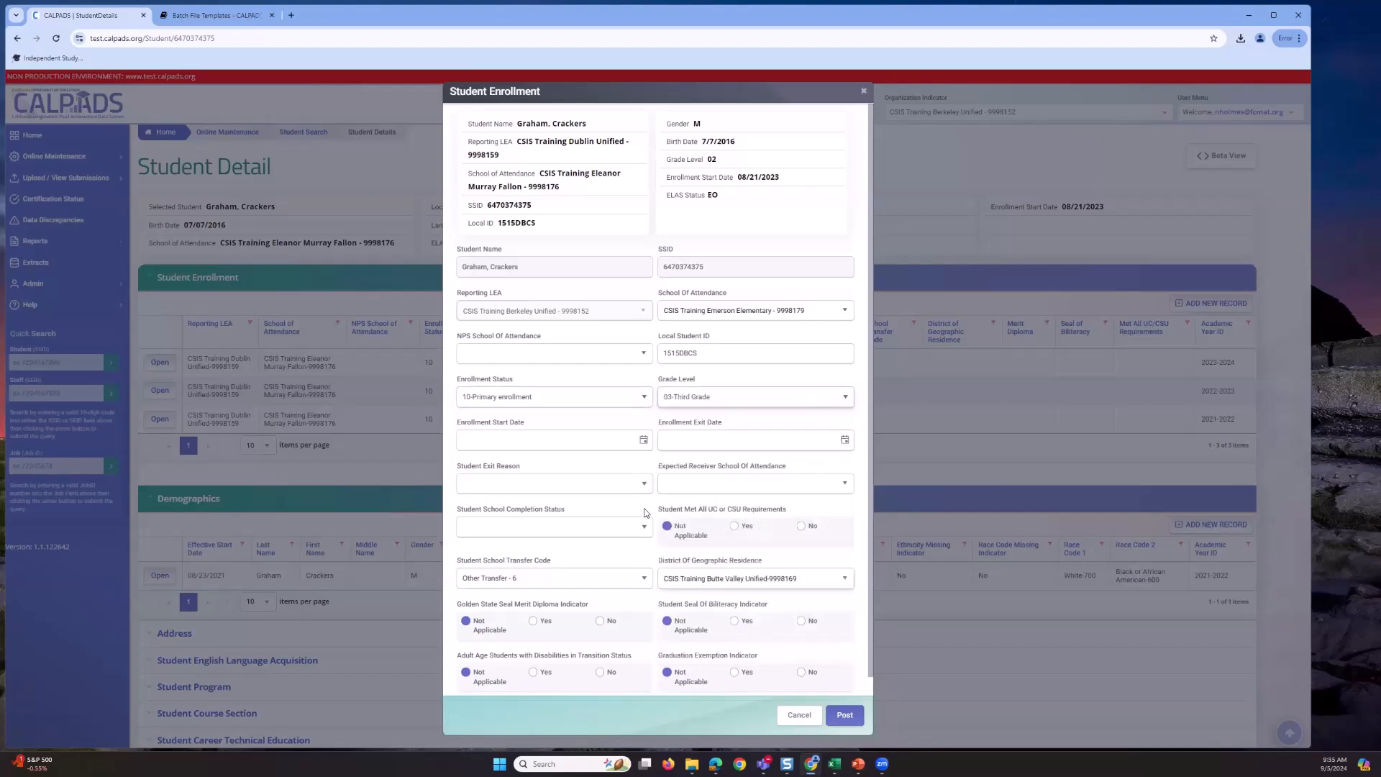
- Set the Enrollment Start Date to 08/19/2024 from the calendar
{"action": "left_click", "coordinate": [643, 441]}
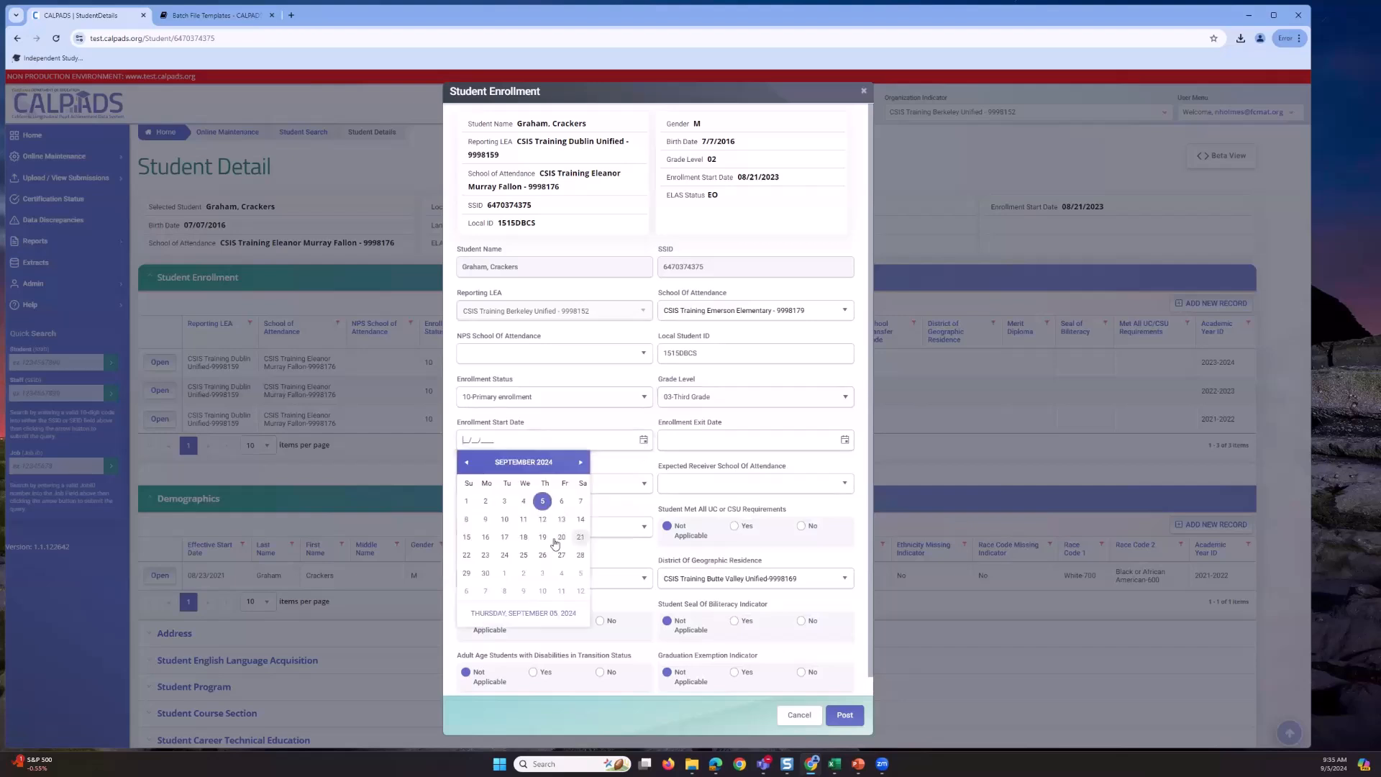
{"action": "left_click", "coordinate": [467, 462]}
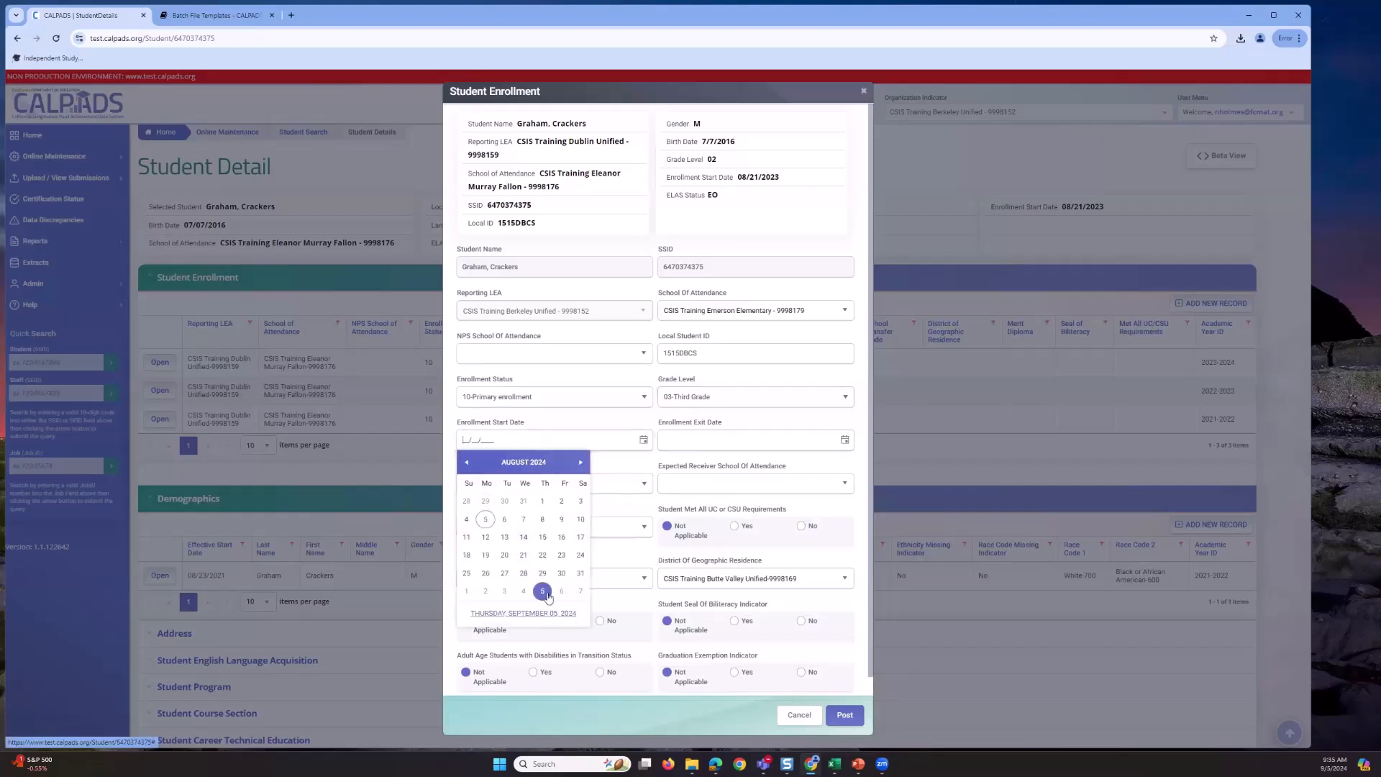
{"action": "left_click", "coordinate": [494, 558]}
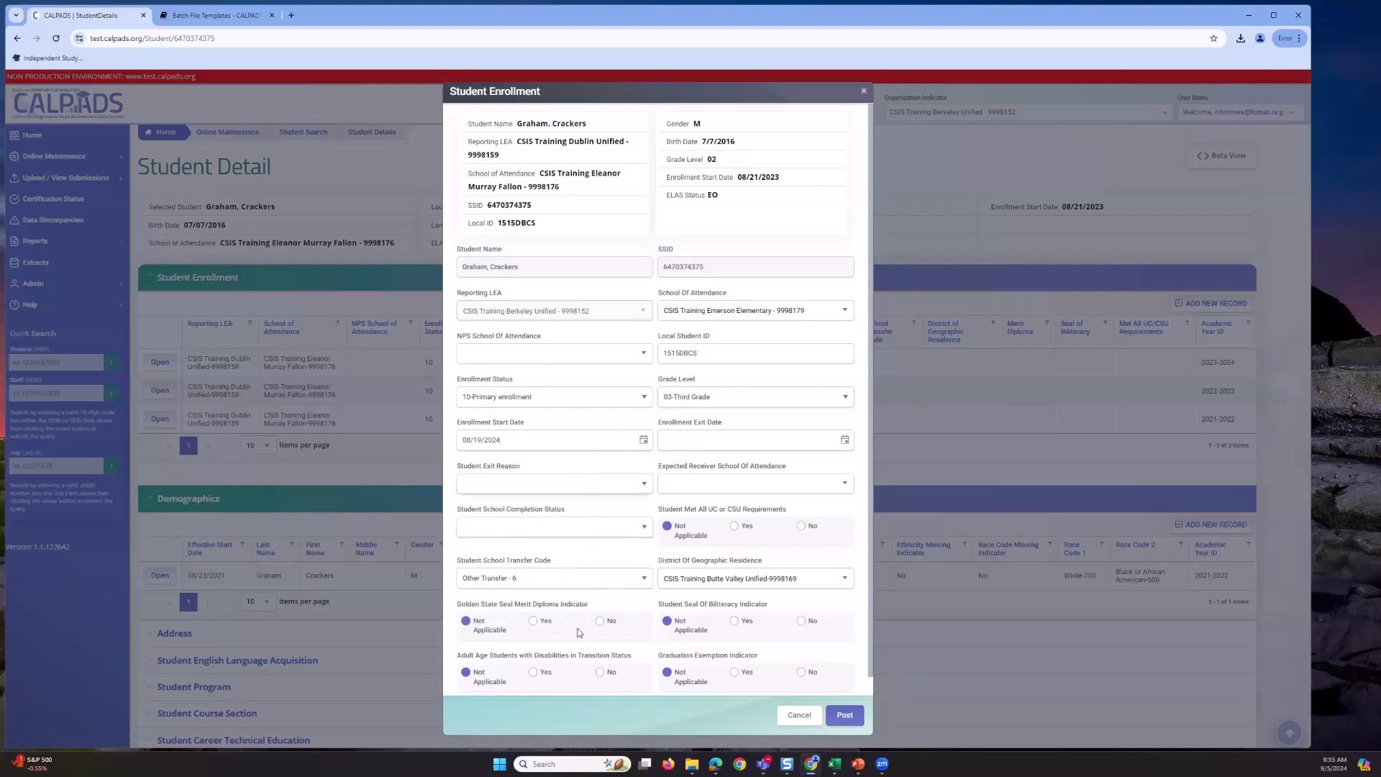
- Clear the transfer code and re-select Butte Valley as District of Geographic Residence
{"action": "left_click", "coordinate": [634, 581]}
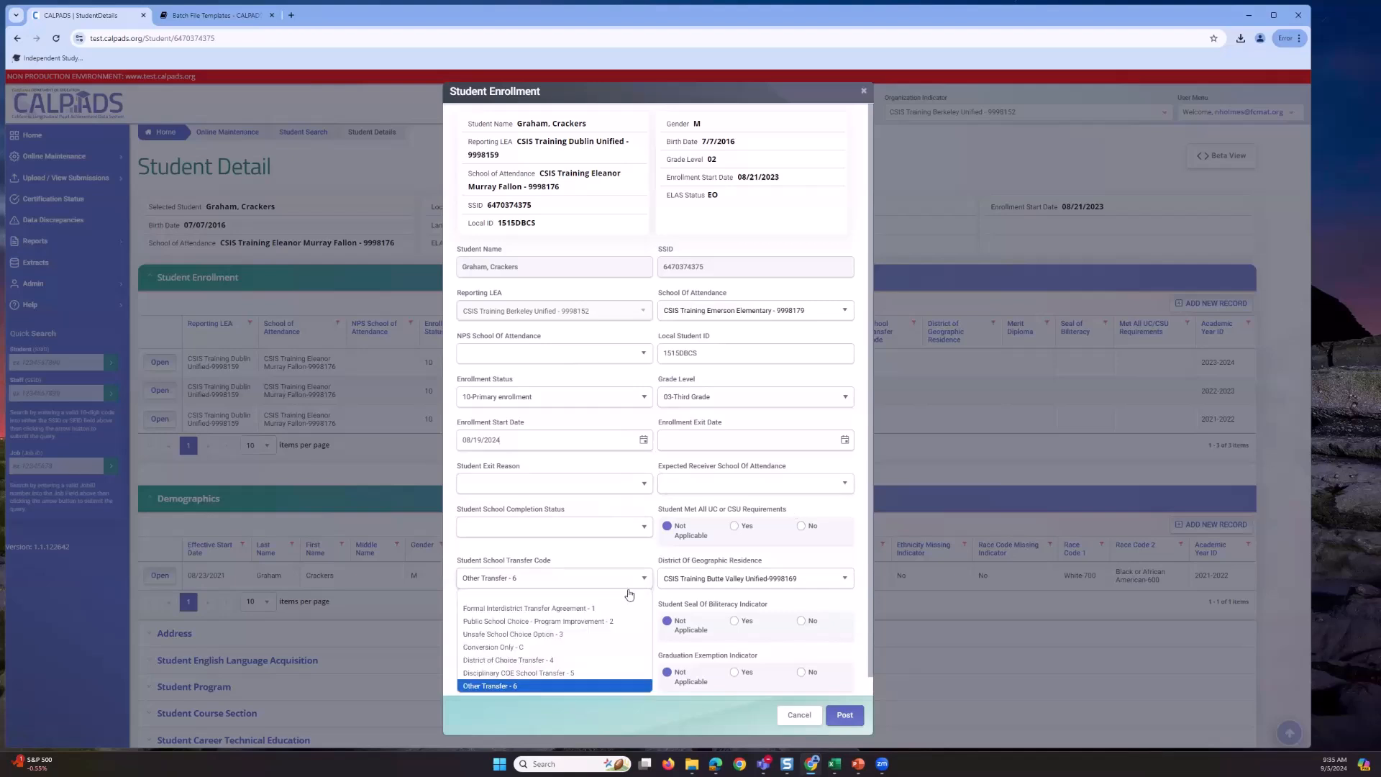
{"action": "left_click", "coordinate": [627, 596]}
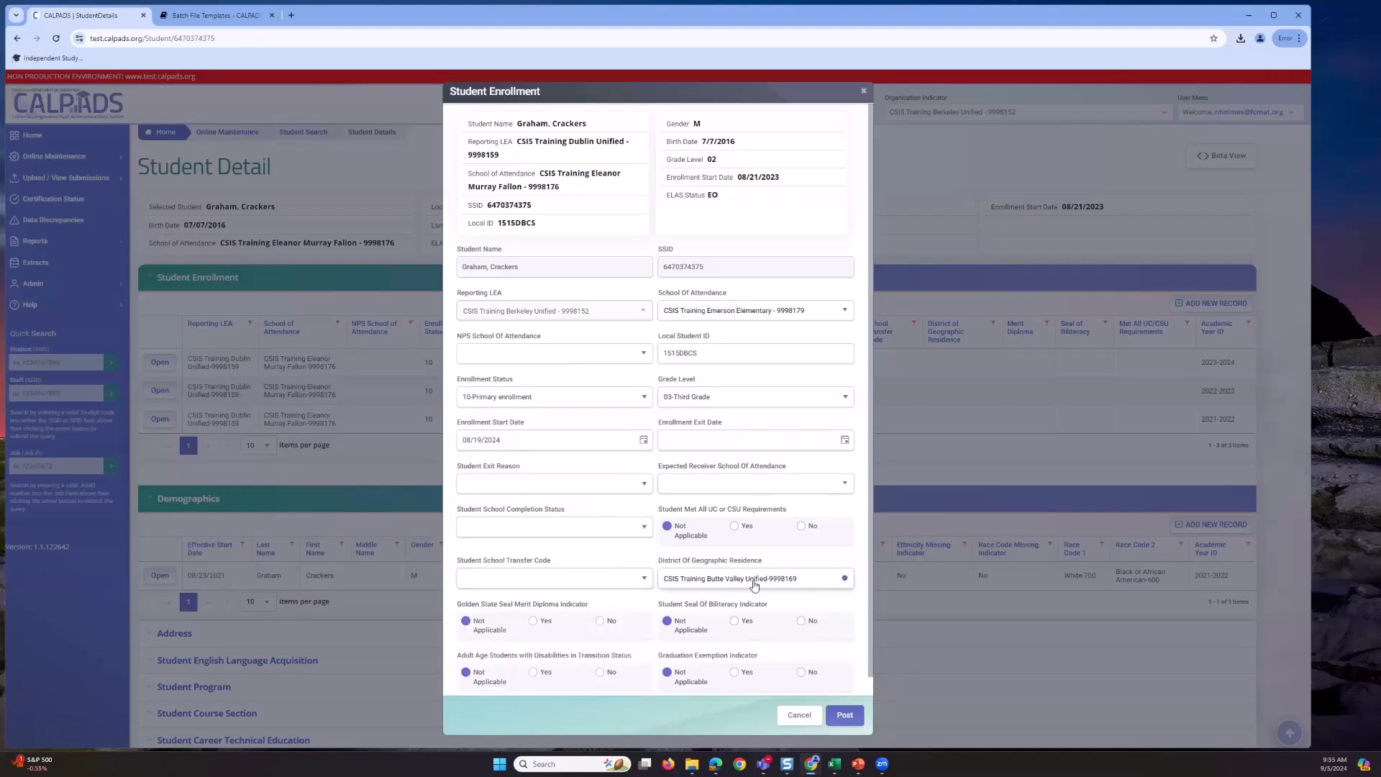
{"action": "left_click", "coordinate": [819, 590]}
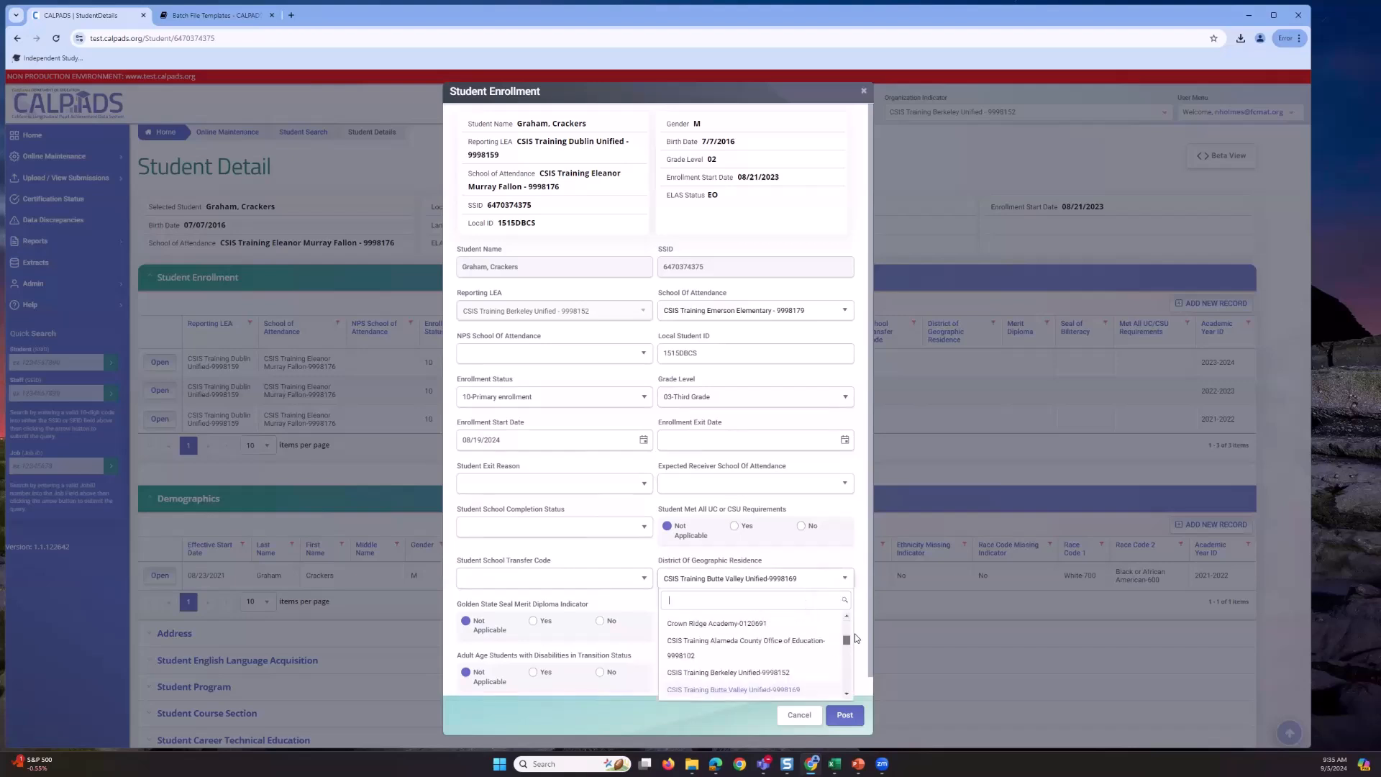
{"action": "left_click_drag", "start_coordinate": [848, 639], "coordinate": [844, 612]}
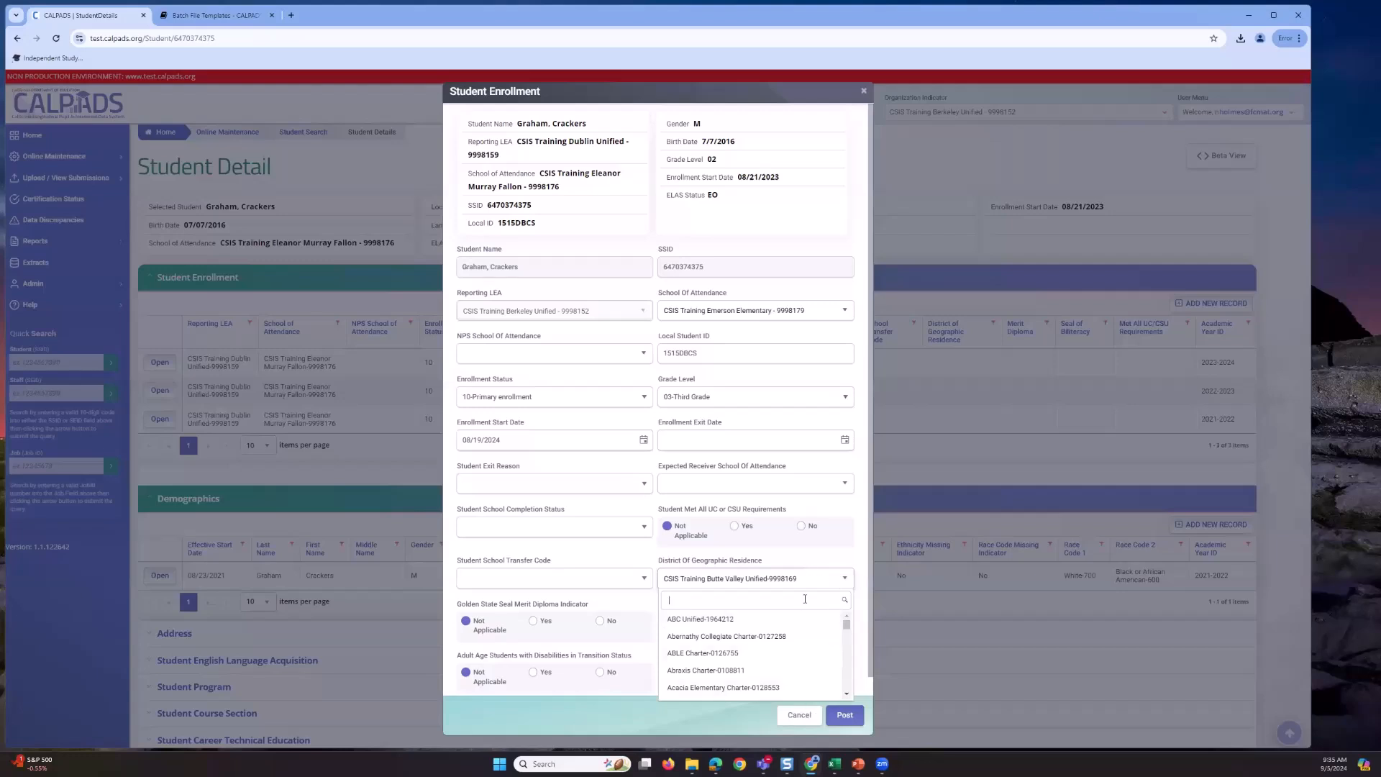
{"action": "scroll", "coordinate": [806, 623], "scroll_direction": "down", "scroll_amount": 2}
{"action": "type", "text": "0"}
{"action": "left_click", "coordinate": [792, 585]}
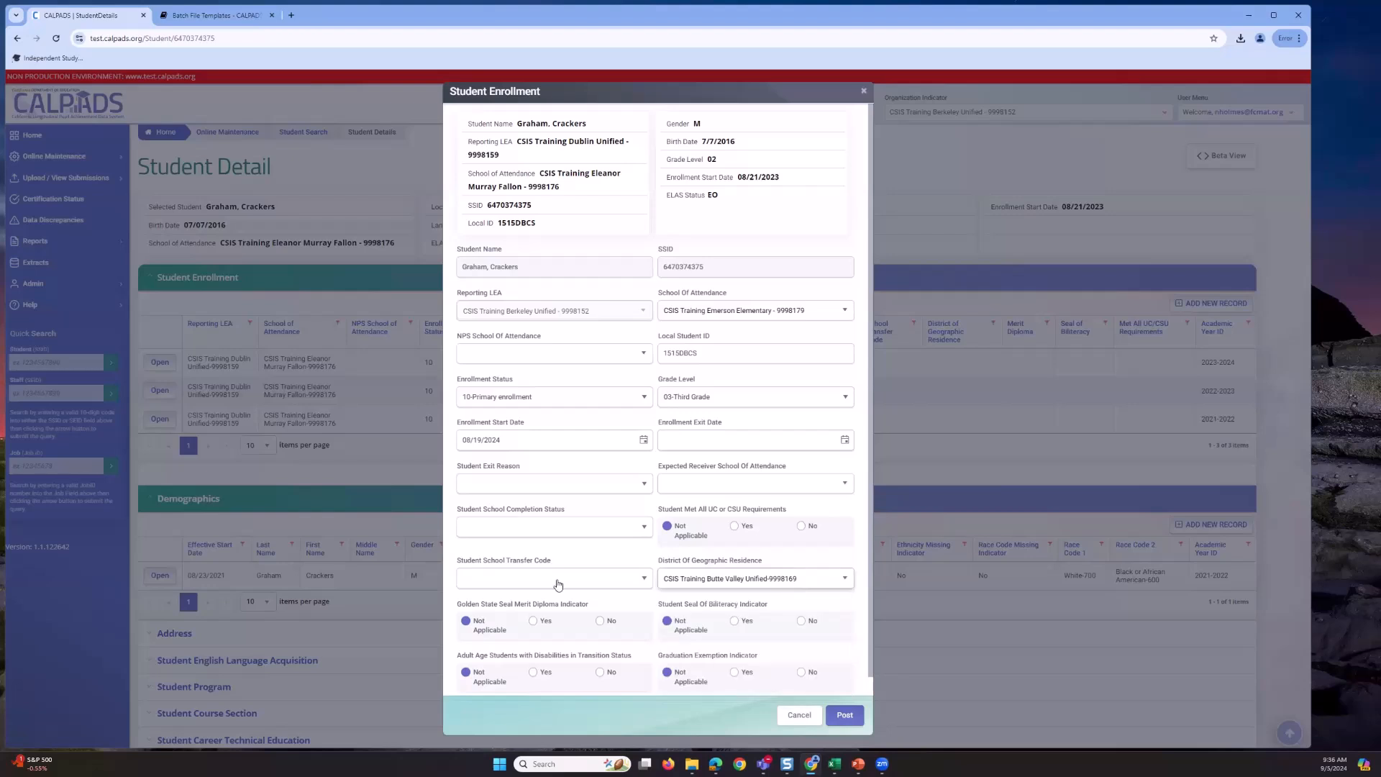
- Set the transfer code to Other Transfer - 6, keeping Butte Valley as residence district
{"action": "left_click", "coordinate": [636, 580]}
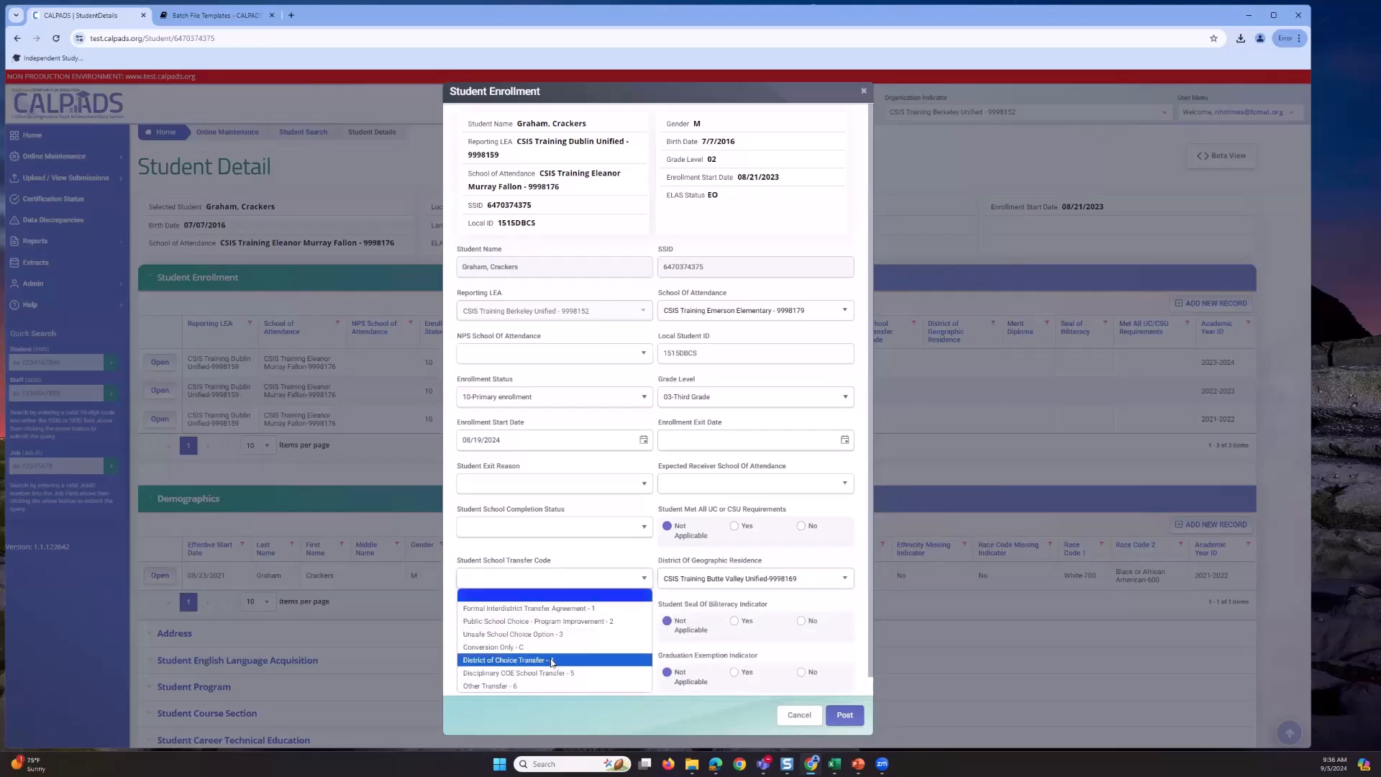
{"action": "left_click", "coordinate": [496, 686]}
{"action": "scroll", "coordinate": [691, 558], "scroll_direction": "down", "scroll_amount": 1}
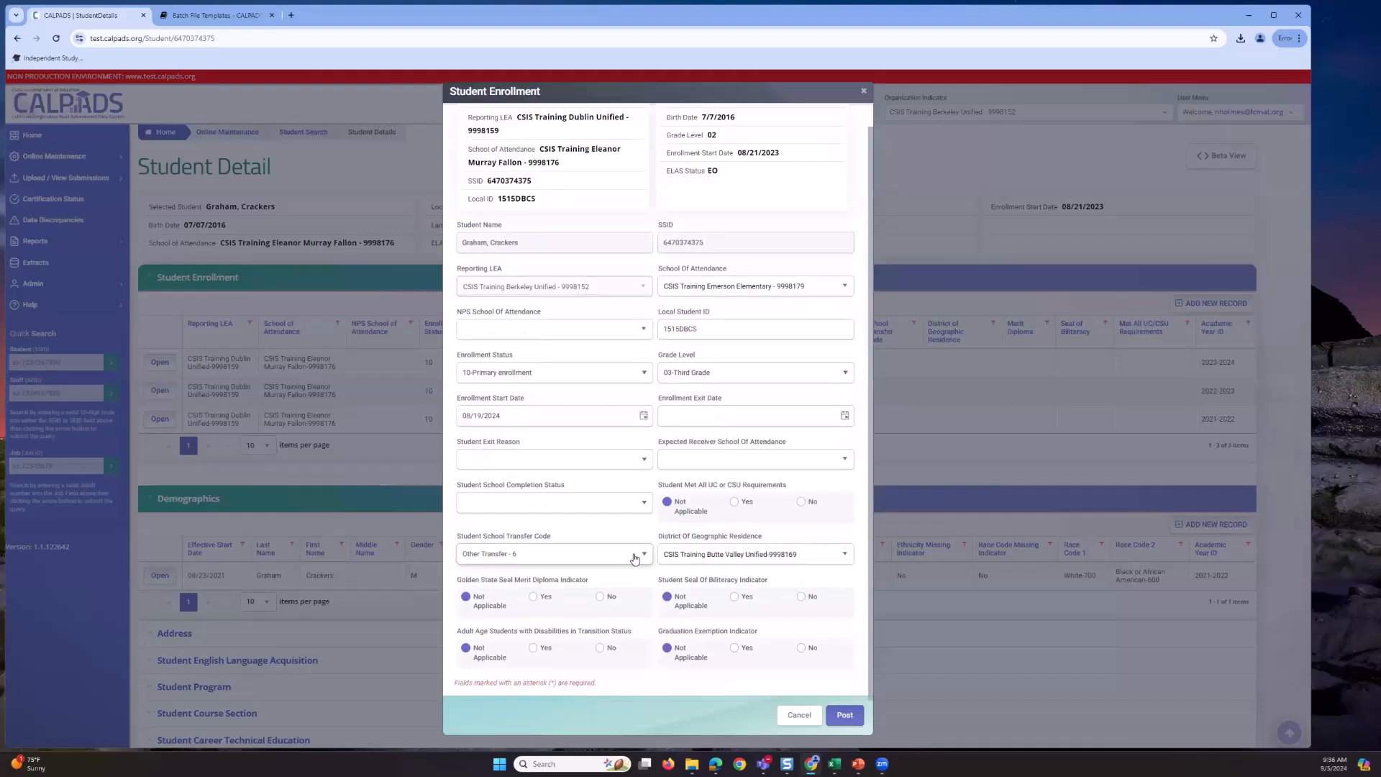
{"action": "left_click", "coordinate": [723, 561]}
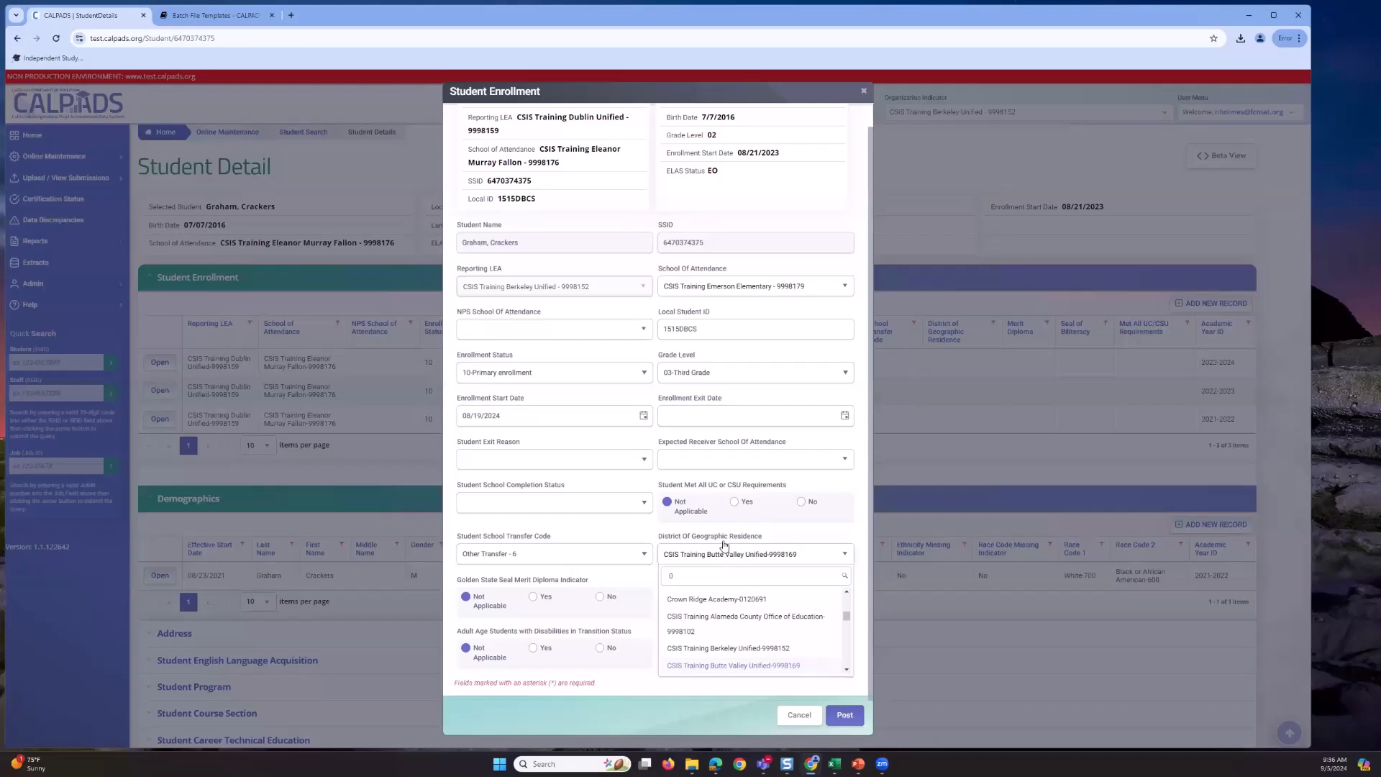
{"action": "left_click", "coordinate": [723, 555]}
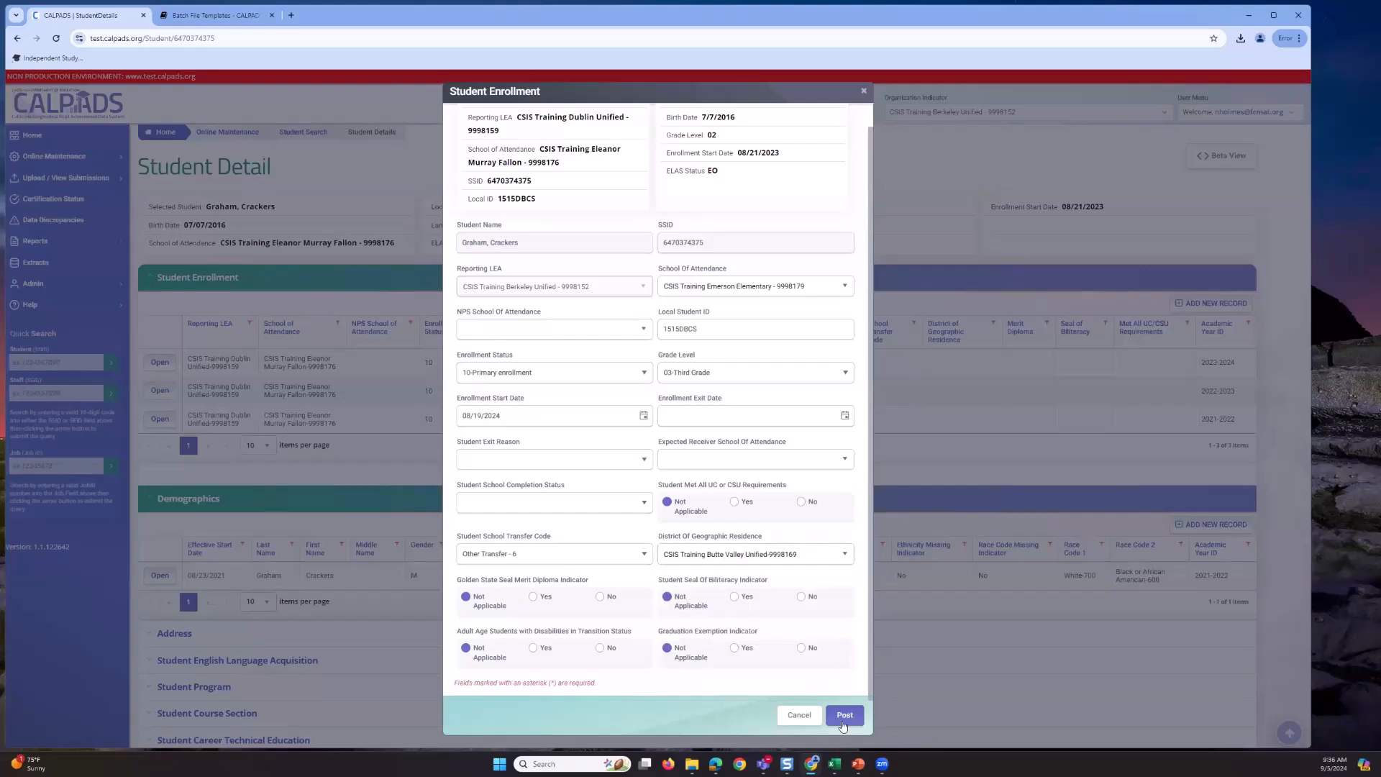
- After posting, open the File Submission details for job 2674372 in a new tab
{"action": "mouse_move", "coordinate": [771, 757]}
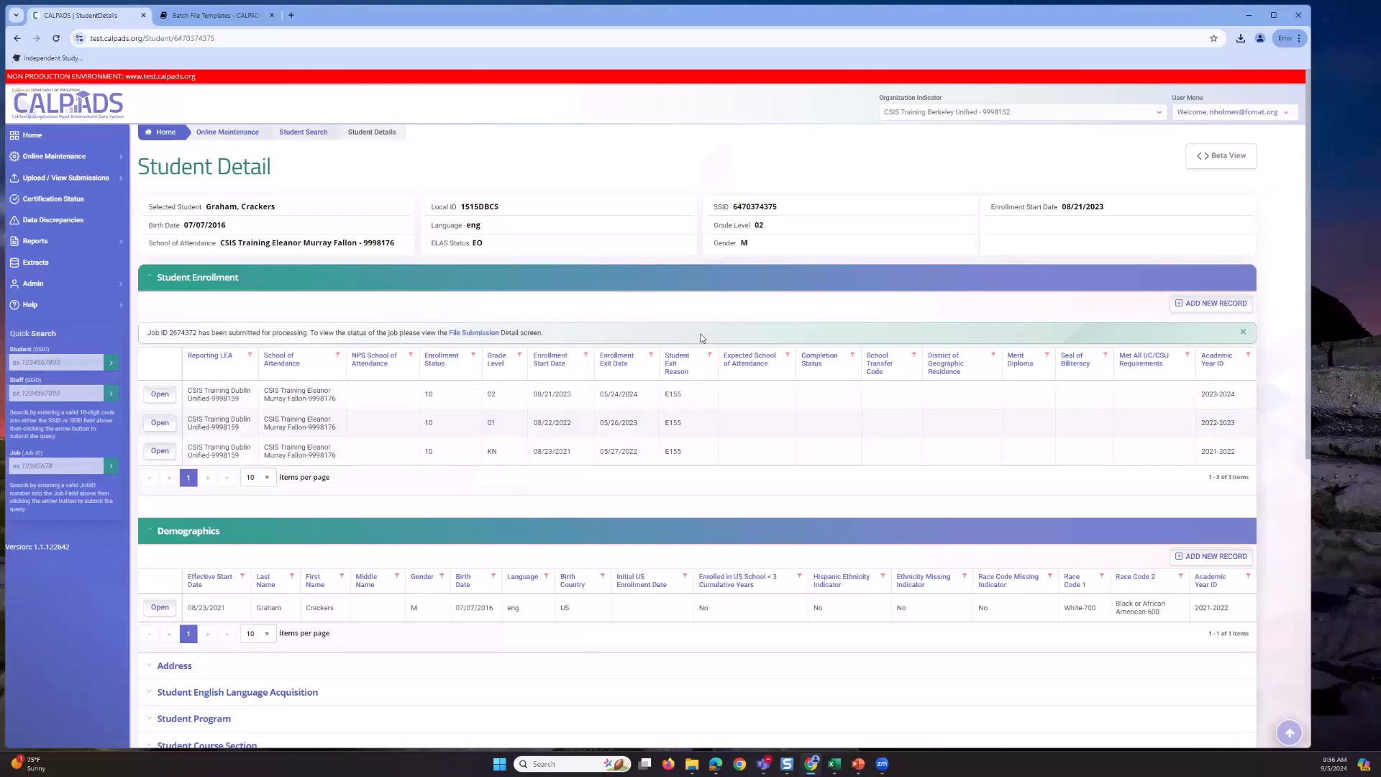
{"action": "left_click", "coordinate": [479, 340]}
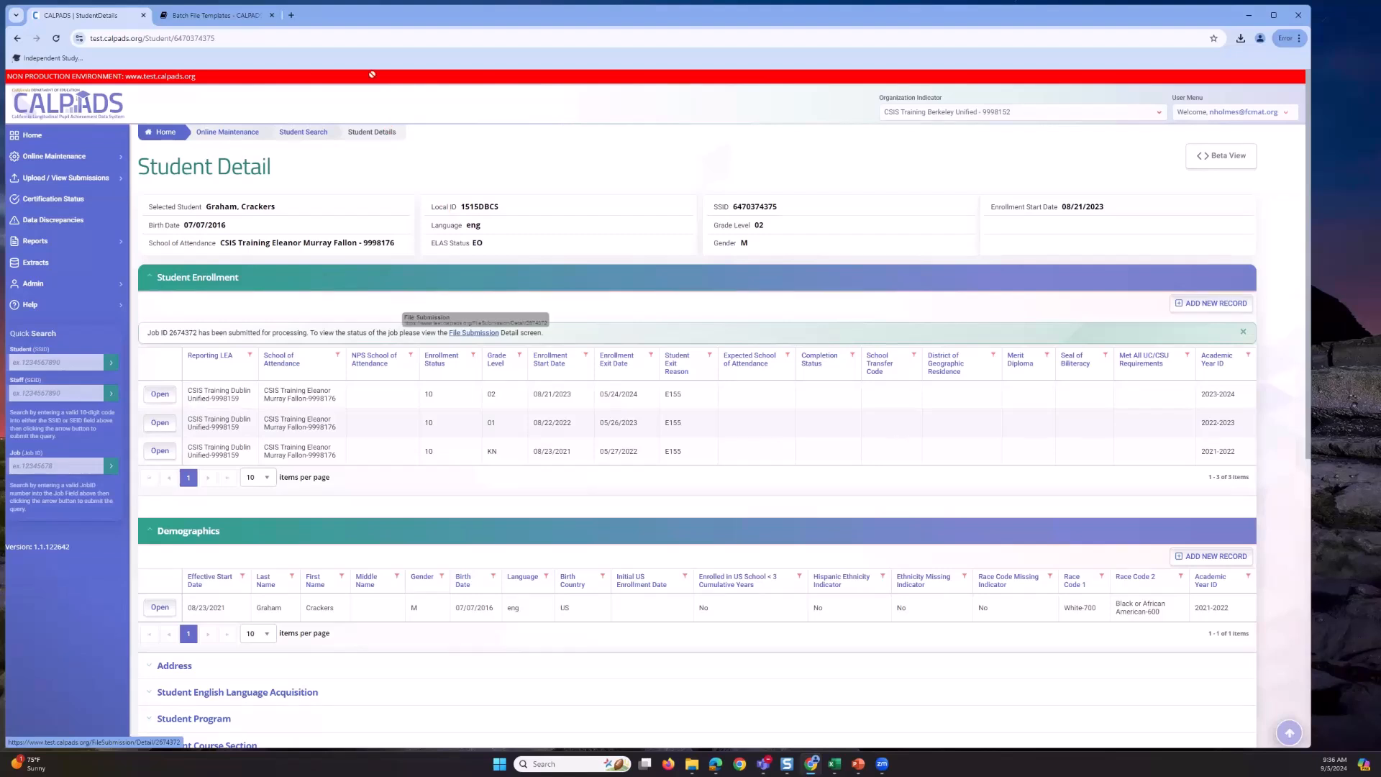
{"action": "left_click_drag", "start_coordinate": [364, 11], "coordinate": [364, 11]}
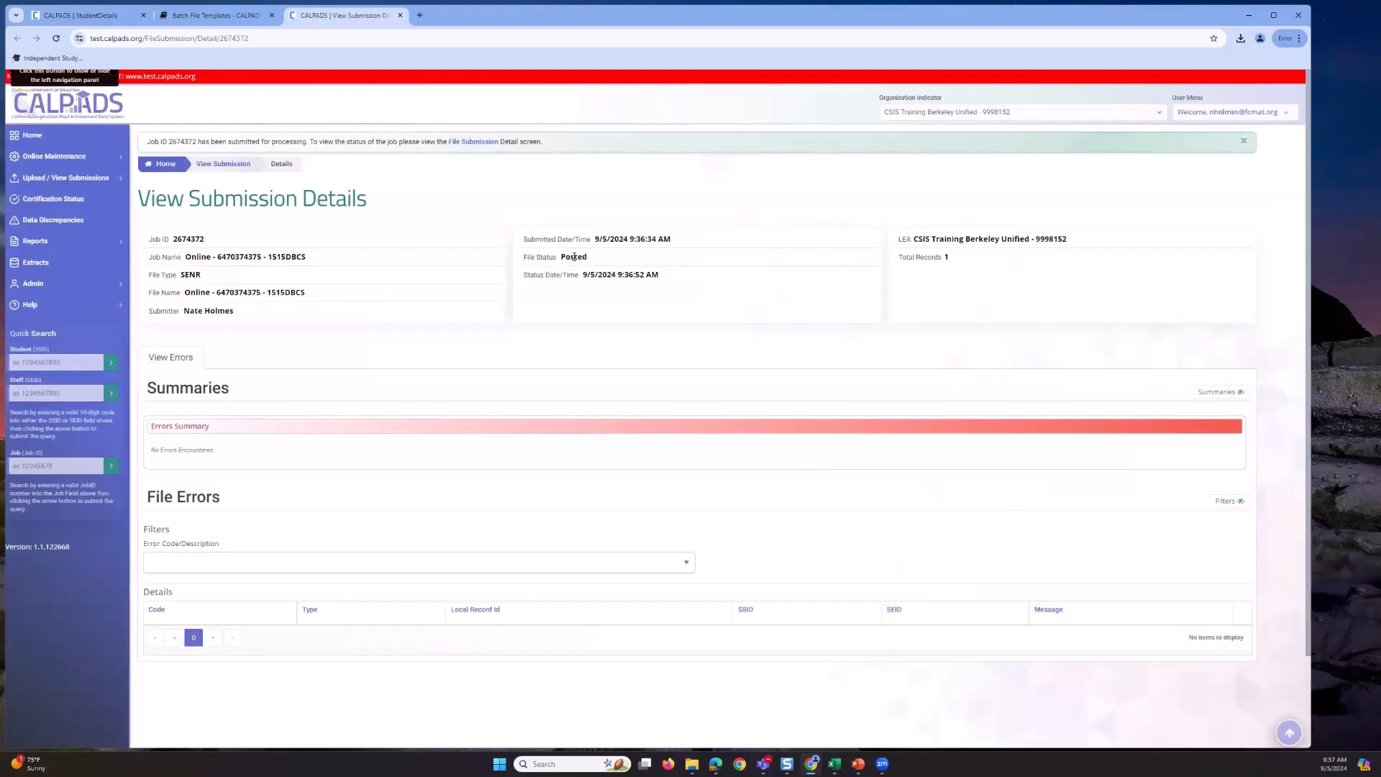
- Confirm File Status is Posted with no errors, then return to the Student Detail tab
{"action": "triple_click", "coordinate": [525, 259]}
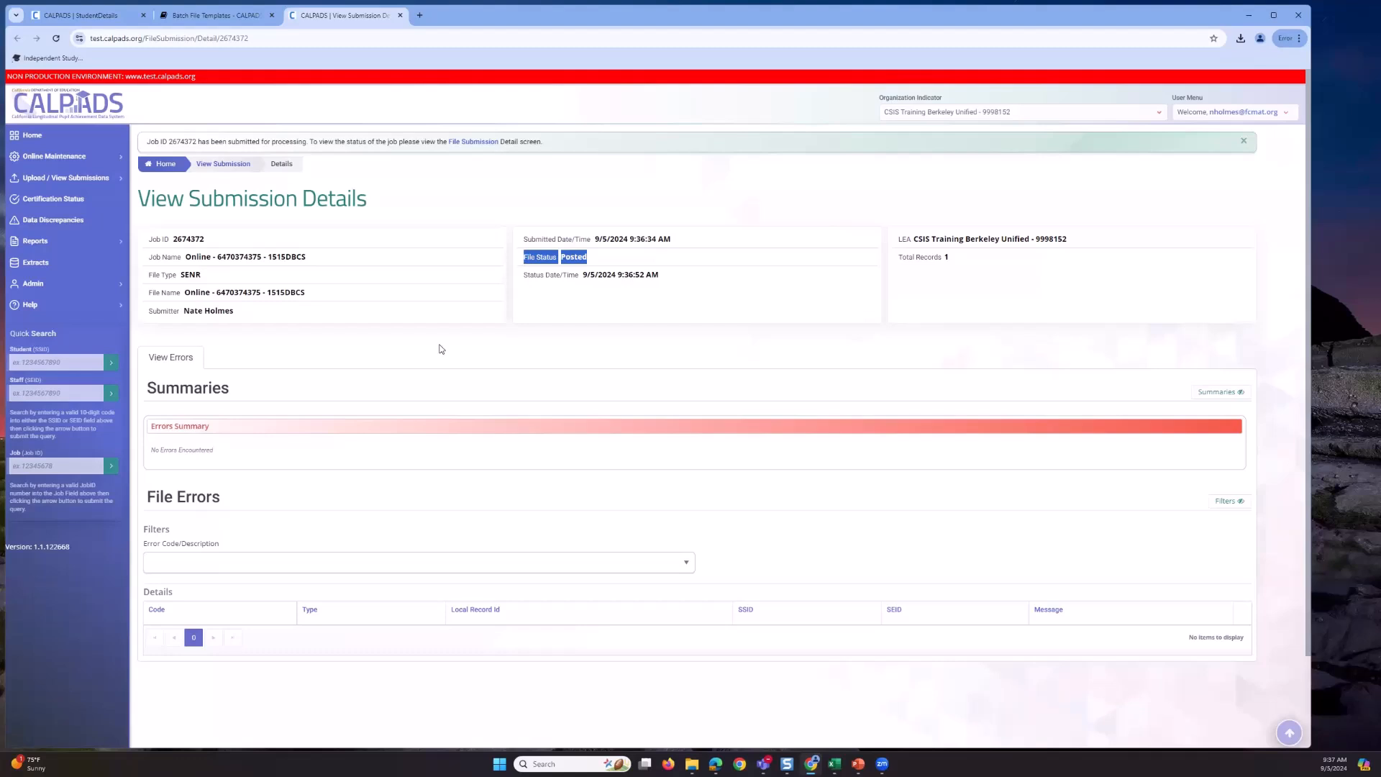
{"action": "left_click", "coordinate": [162, 397]}
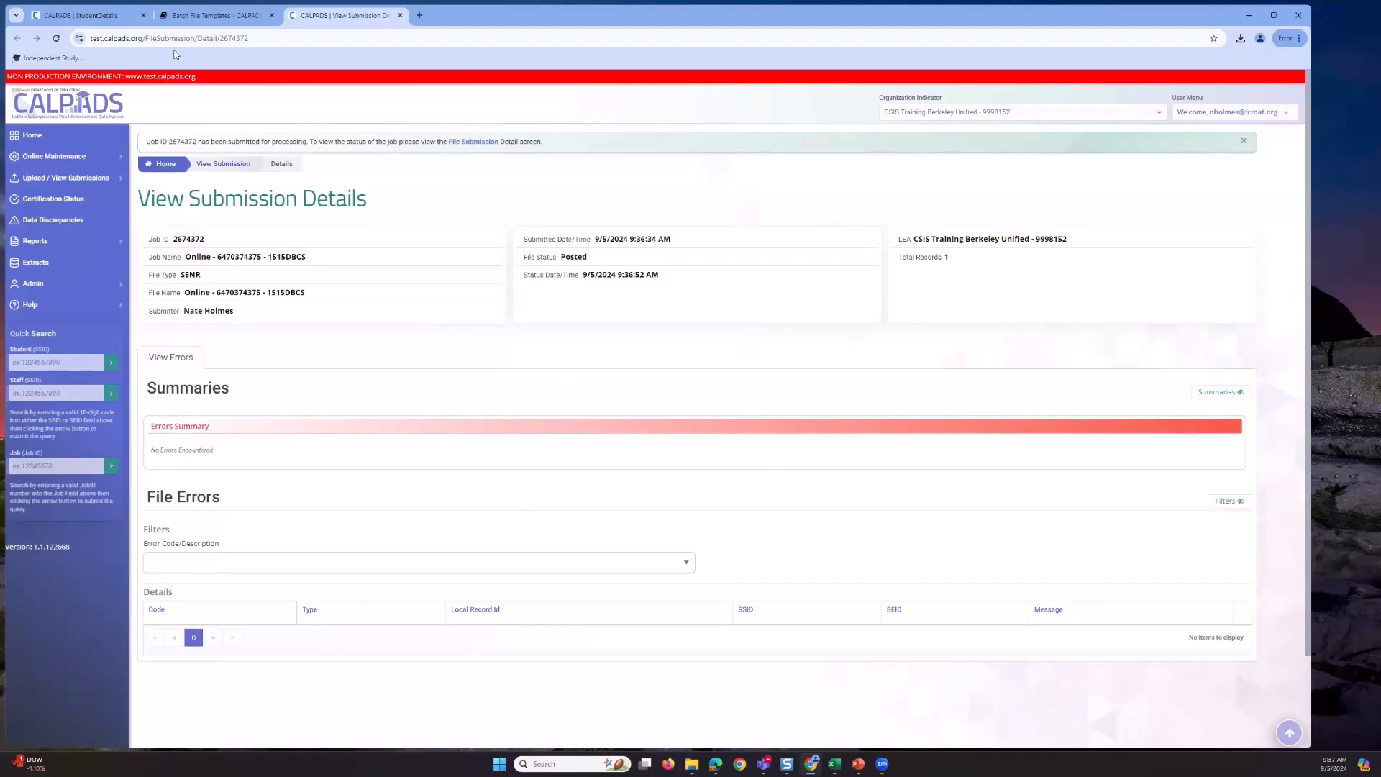
{"action": "left_click", "coordinate": [118, 17]}
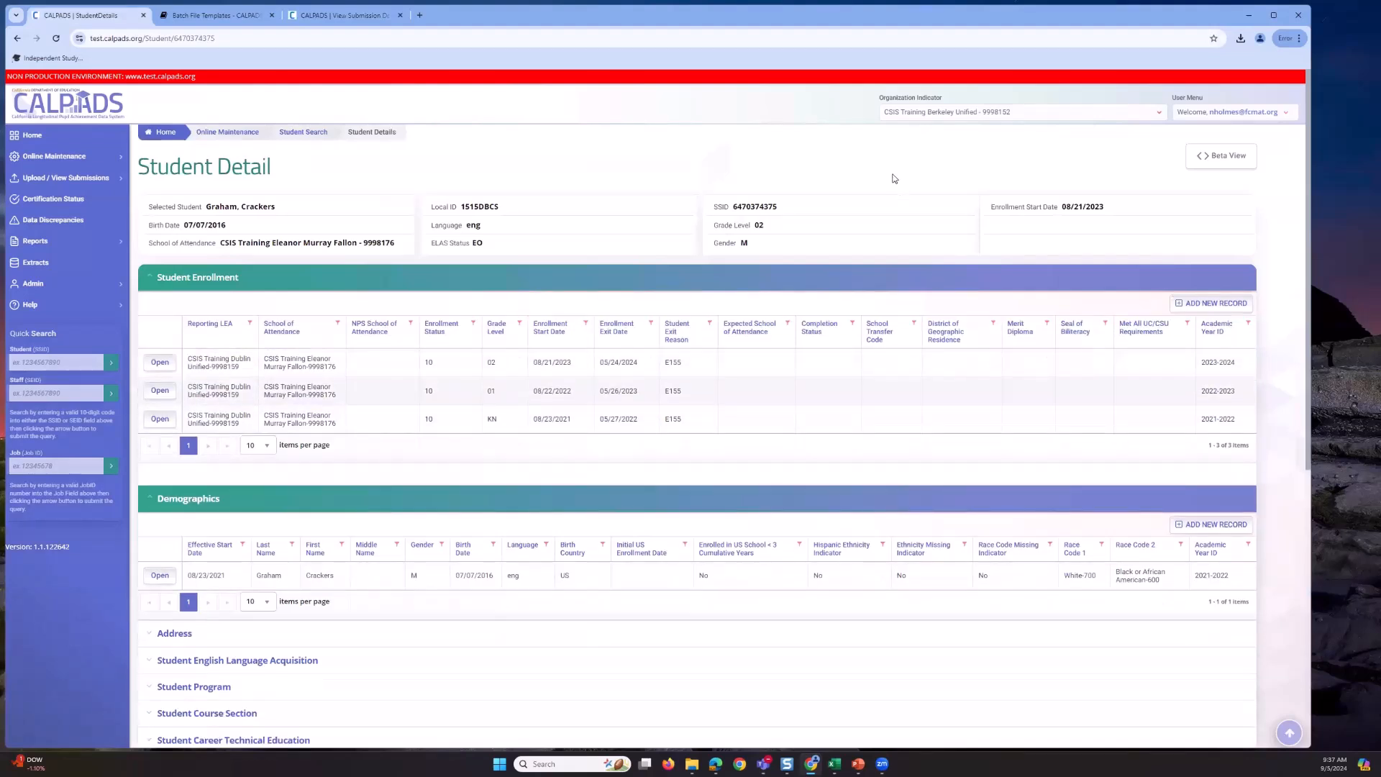
- Reload Student Detail, collapse Demographics, and review the new 2024-2025 Emerson Elementary enrollment row
{"action": "key", "text": "F5"}
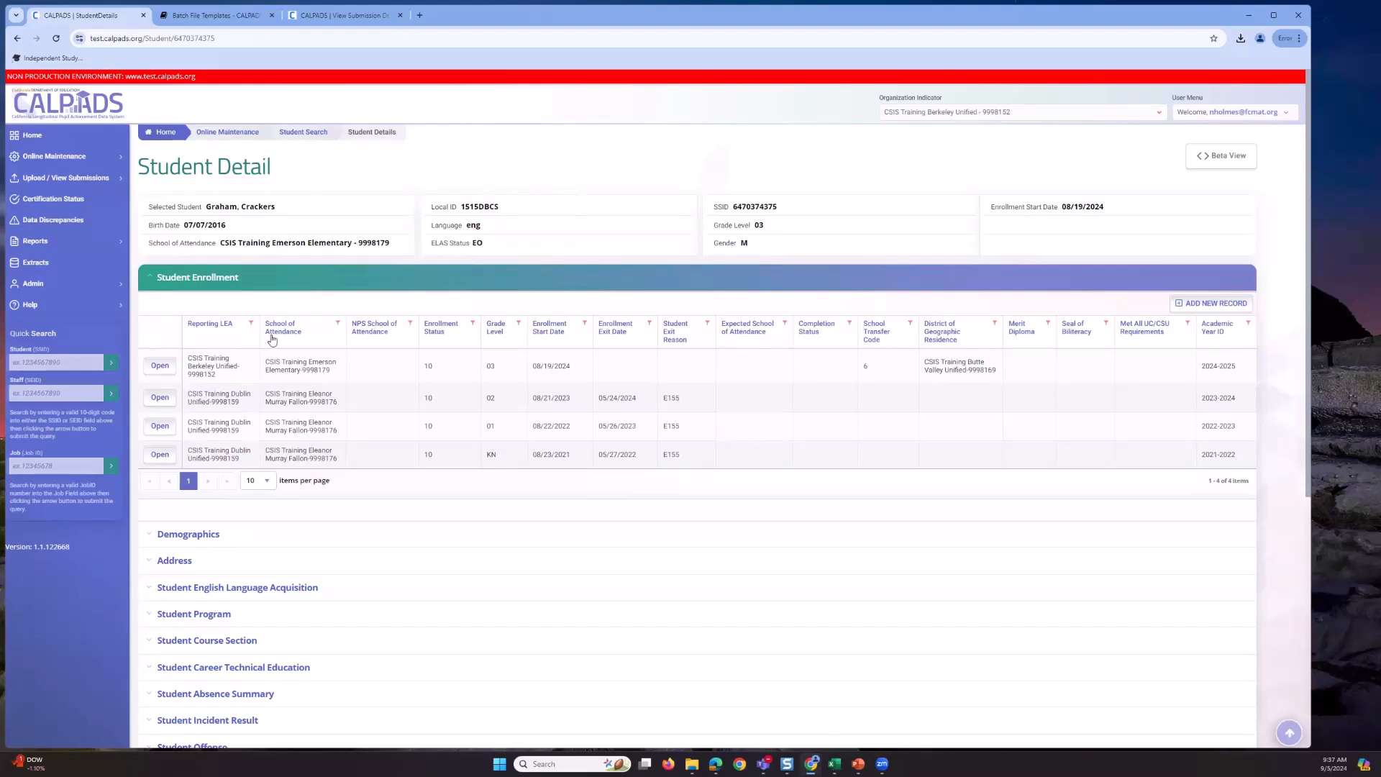
{"action": "left_click", "coordinate": [704, 538]}
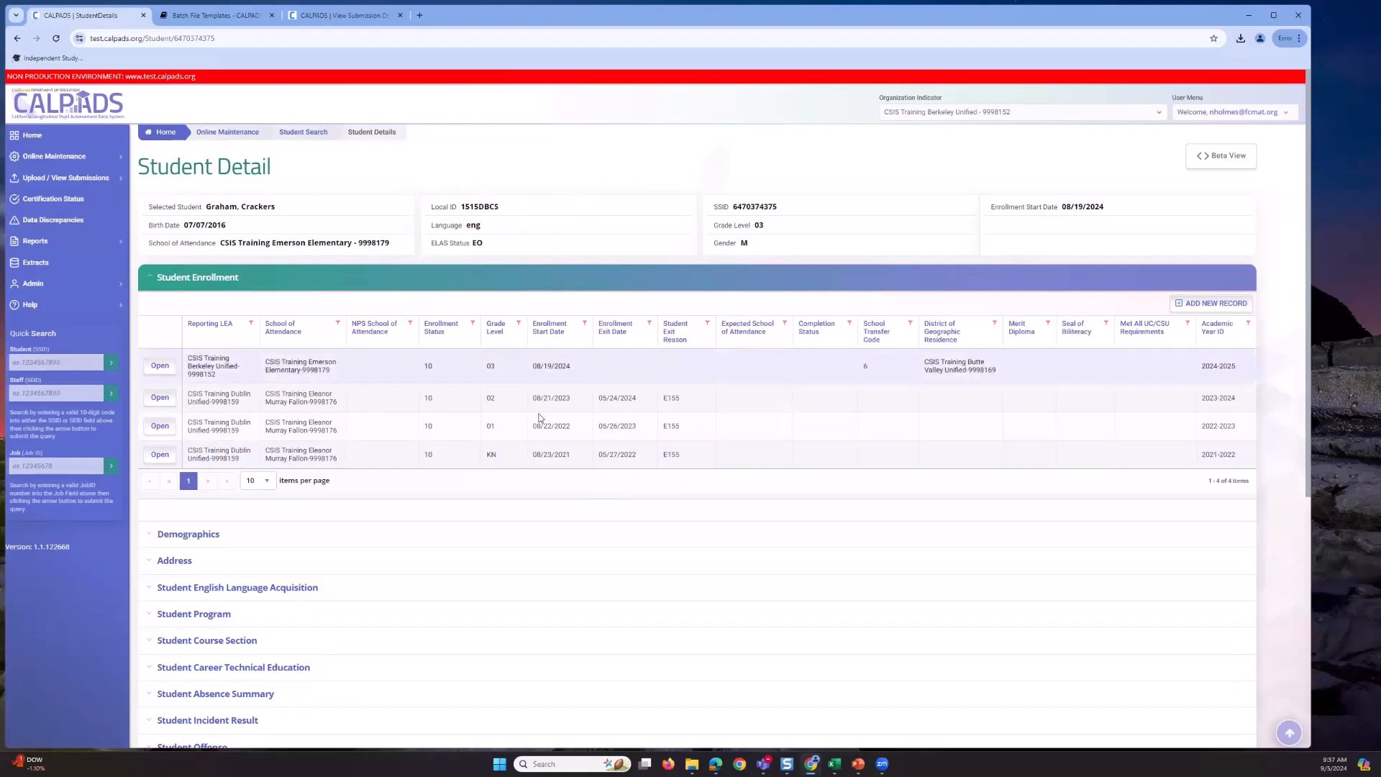
{"action": "scroll", "coordinate": [303, 503], "scroll_direction": "down", "scroll_amount": 2}
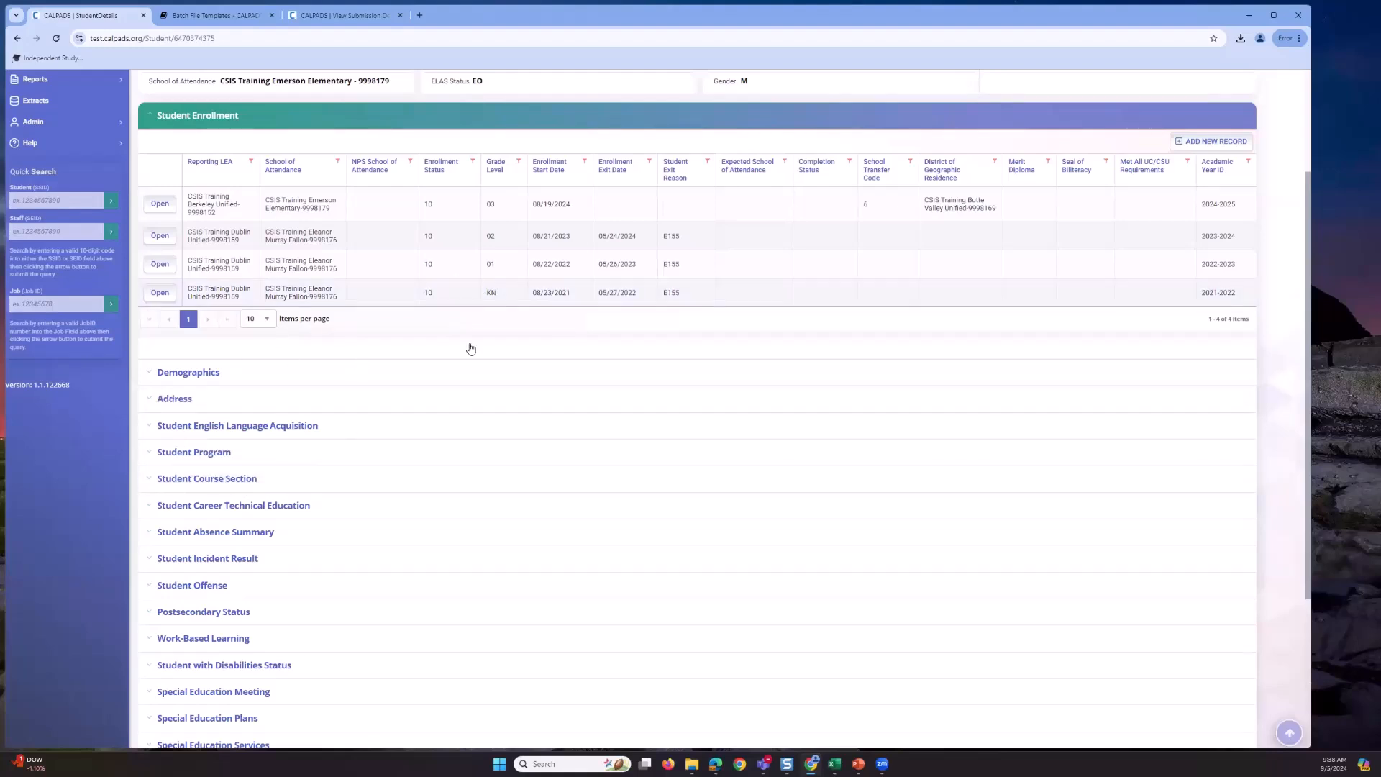
{"action": "scroll", "coordinate": [478, 320], "scroll_direction": "up", "scroll_amount": 1}
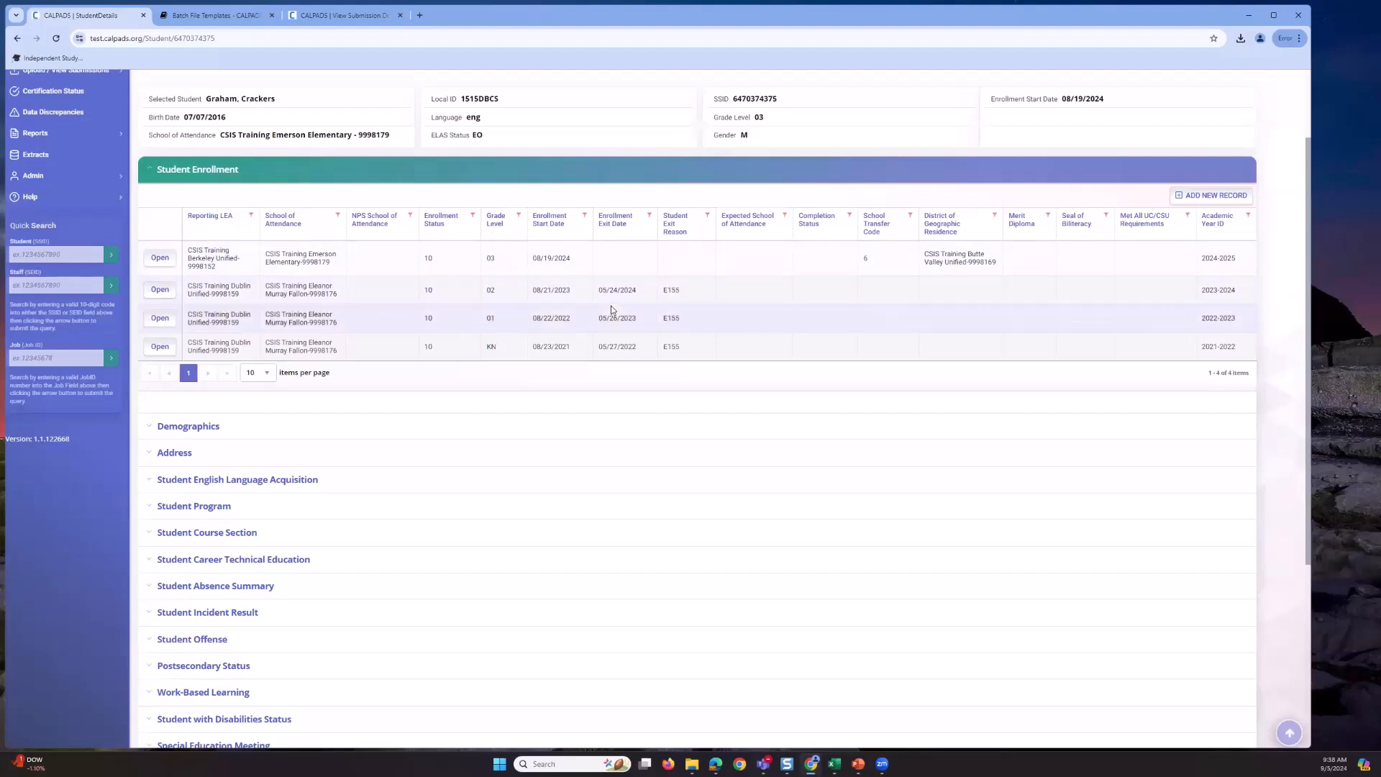
{"action": "scroll", "coordinate": [614, 311], "scroll_direction": "up", "scroll_amount": 2}
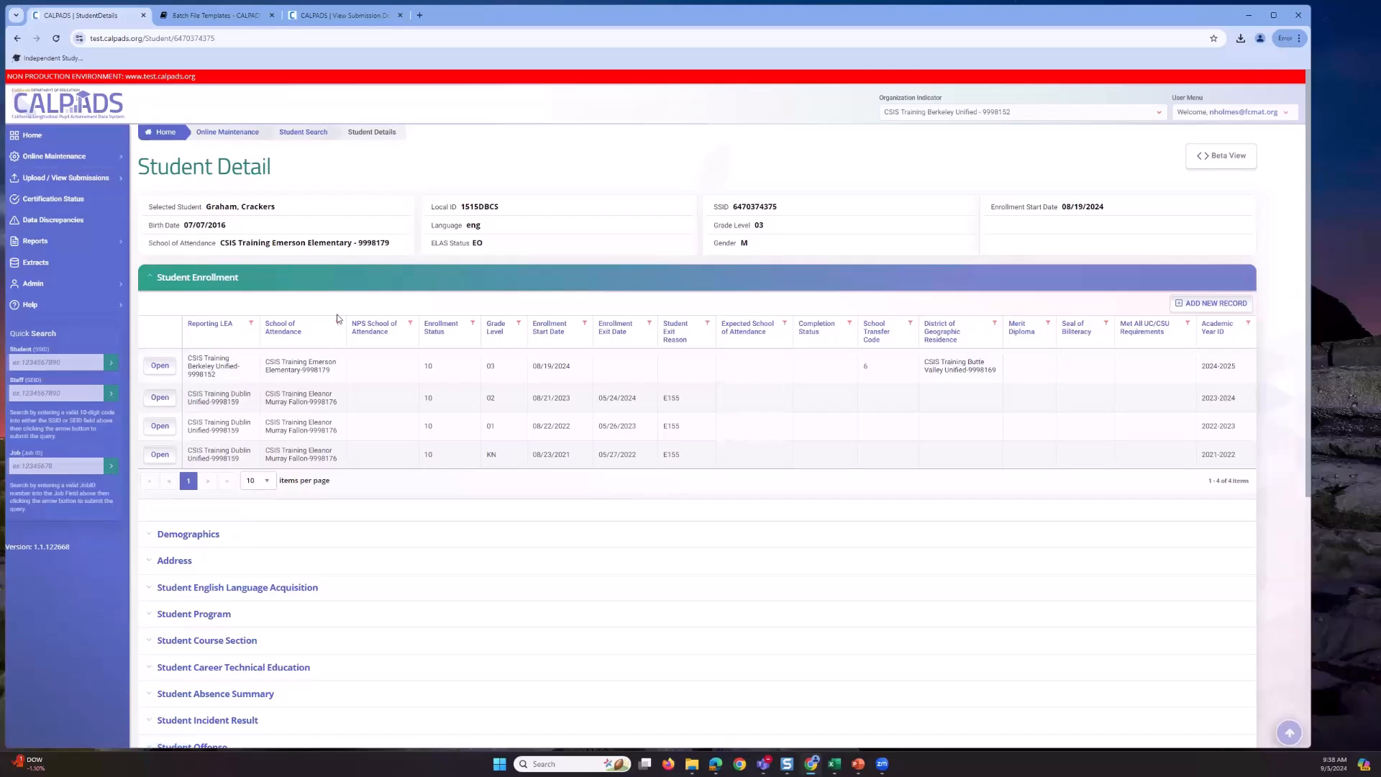
- Go to Online Maintenance > Student Data and open the Search by Demographics / Request SSID tab
{"action": "left_click", "coordinate": [119, 161]}
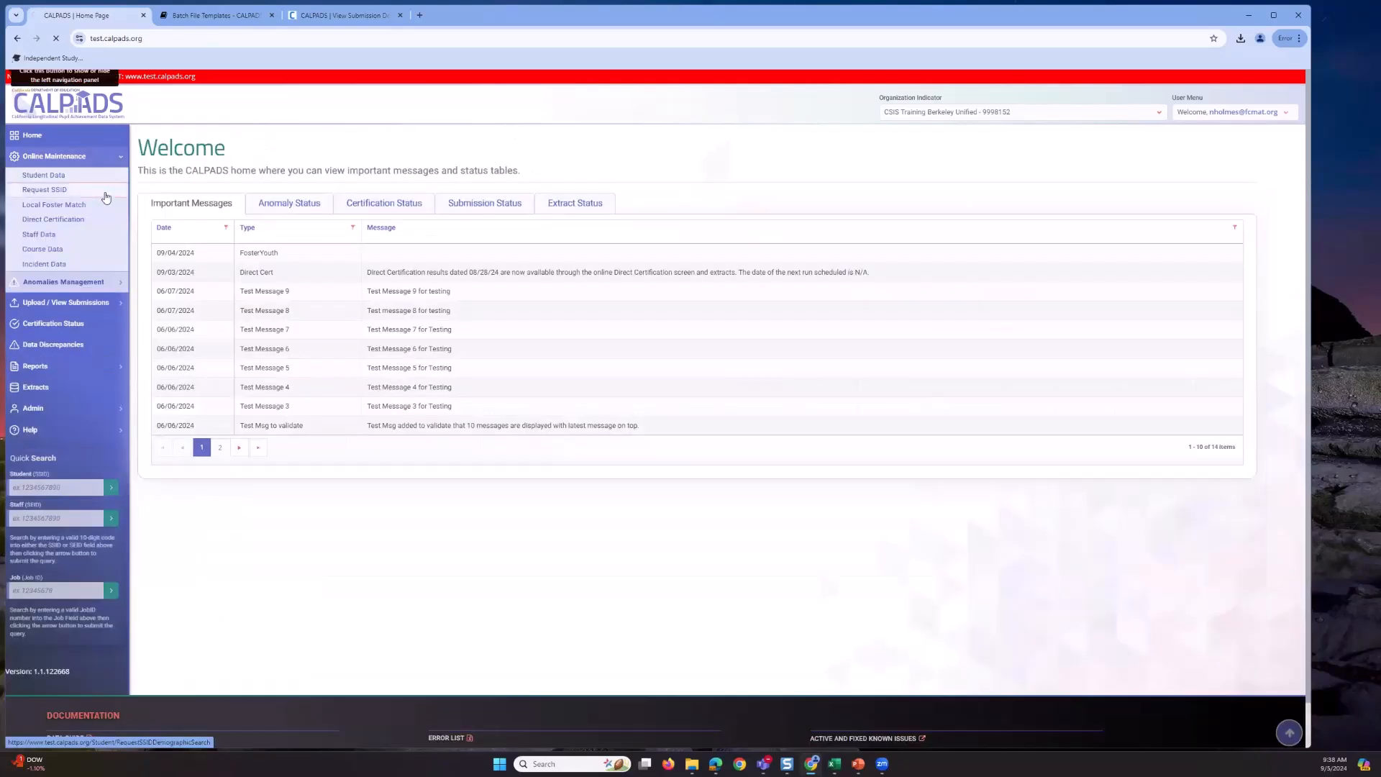
{"action": "left_click", "coordinate": [106, 195]}
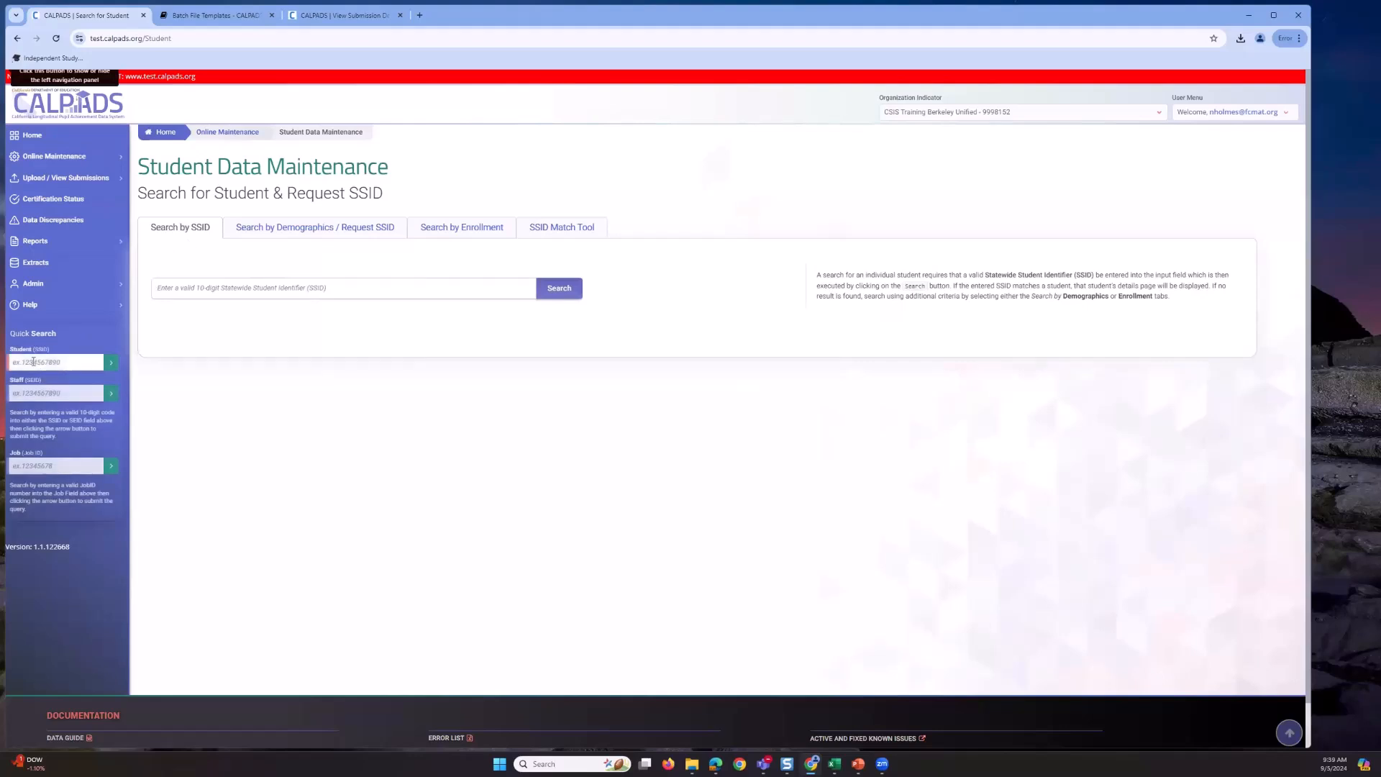
{"action": "left_click", "coordinate": [87, 362]}
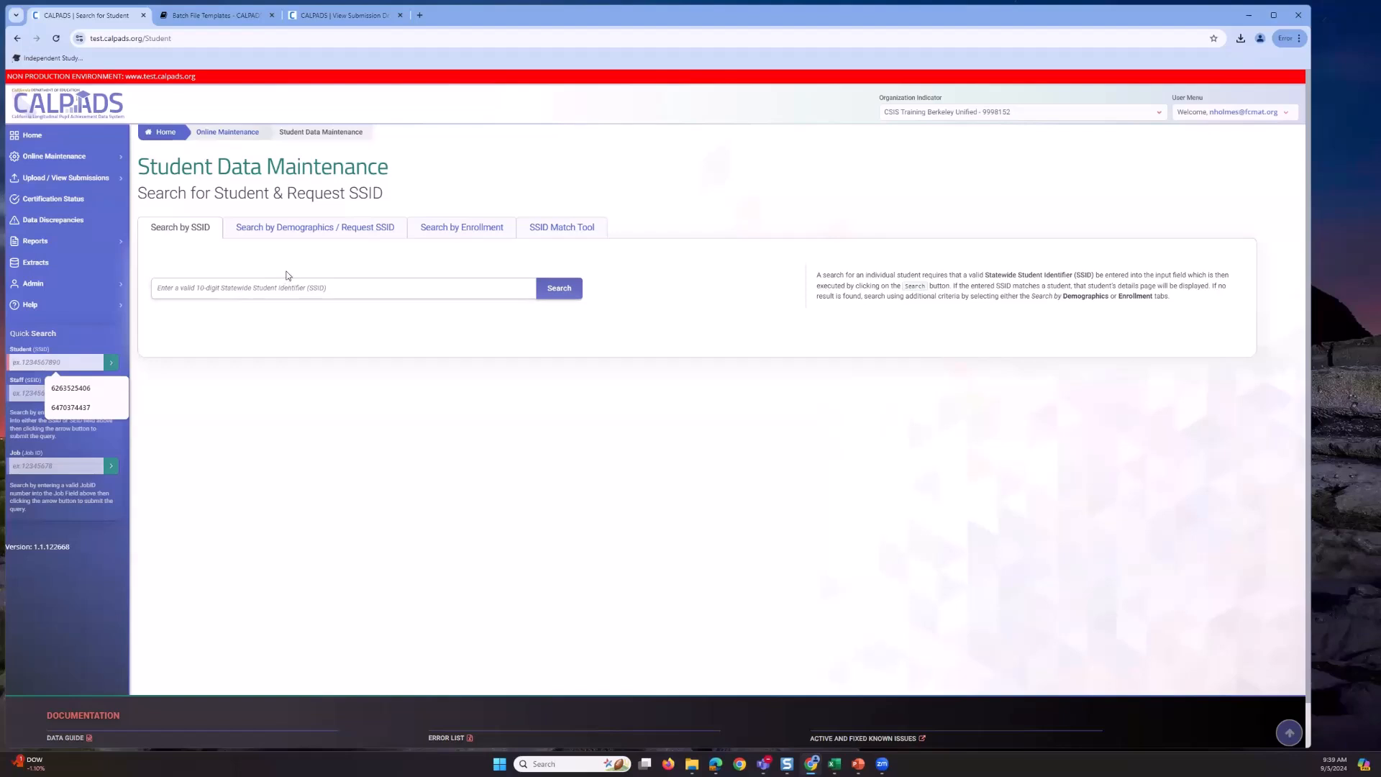
{"action": "left_click", "coordinate": [302, 234]}
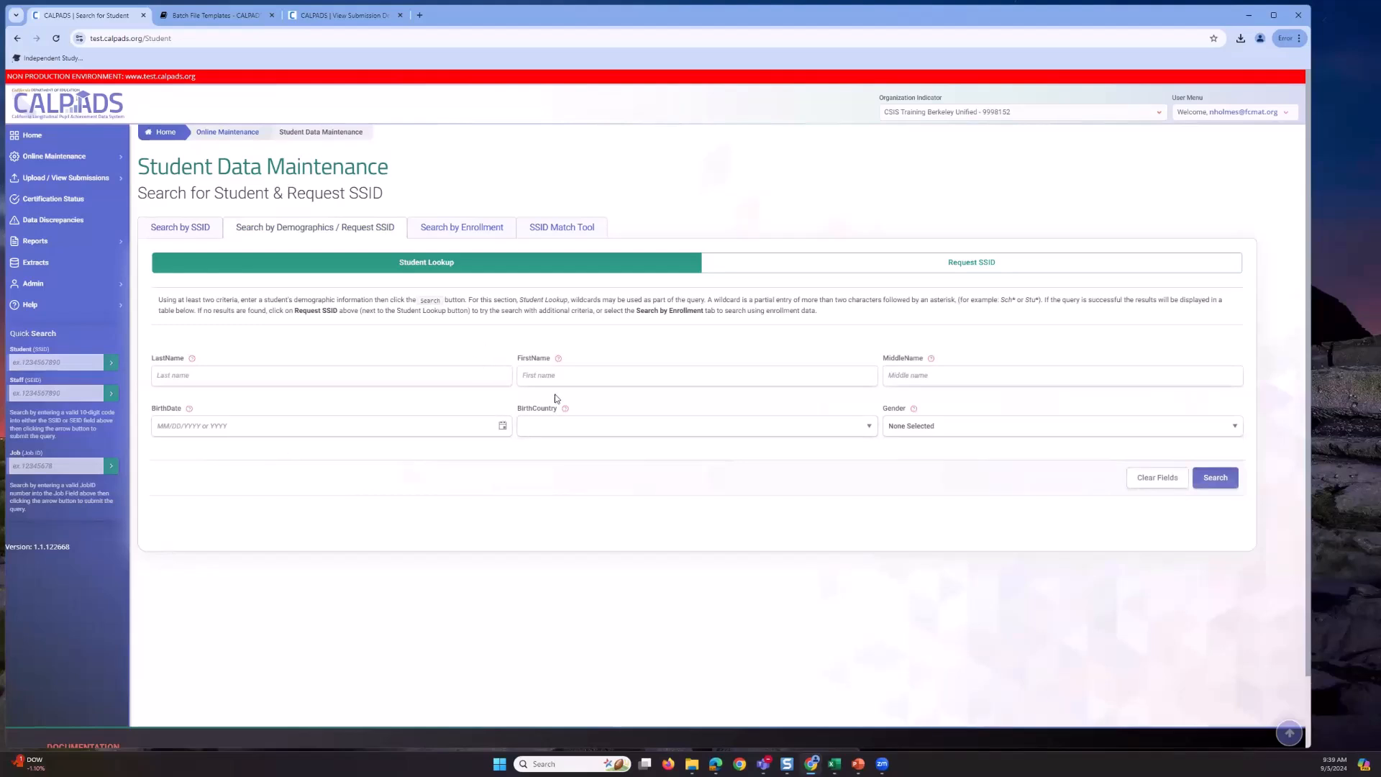
- Search by the student's first and last name with gender Male, then revise the first name
{"action": "left_click", "coordinate": [537, 376]}
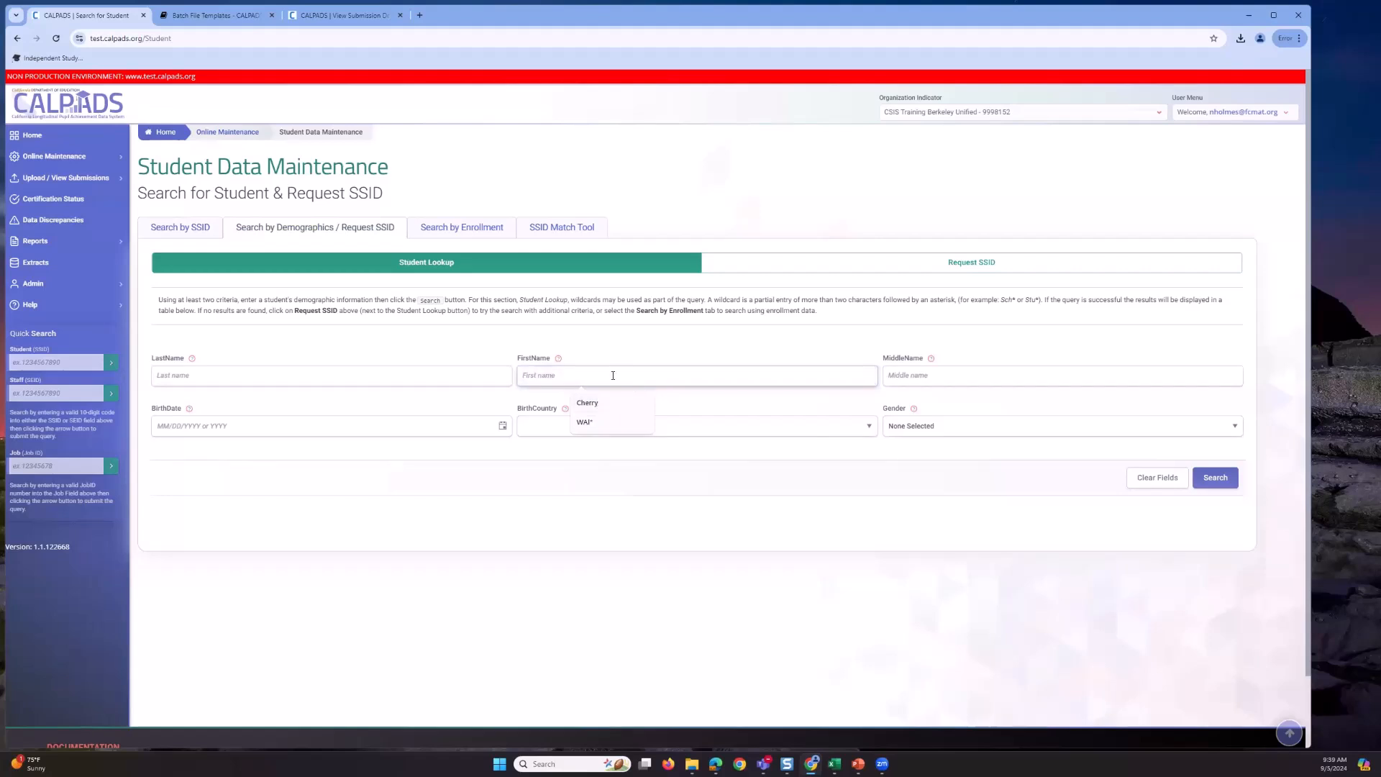
{"action": "type", "text": "Cracker"}
{"action": "left_click", "coordinate": [424, 374]}
{"action": "type", "text": "Graham"}
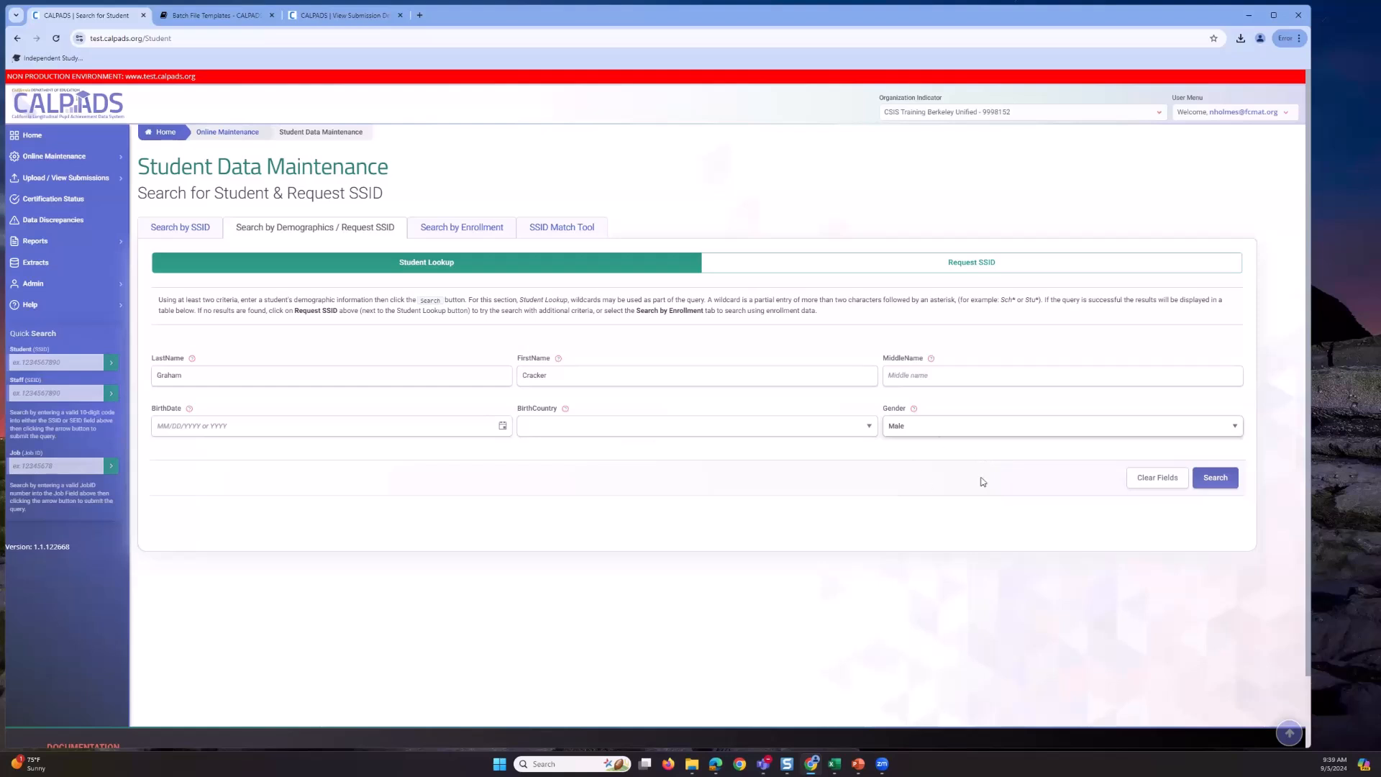
{"action": "left_click", "coordinate": [1211, 480]}
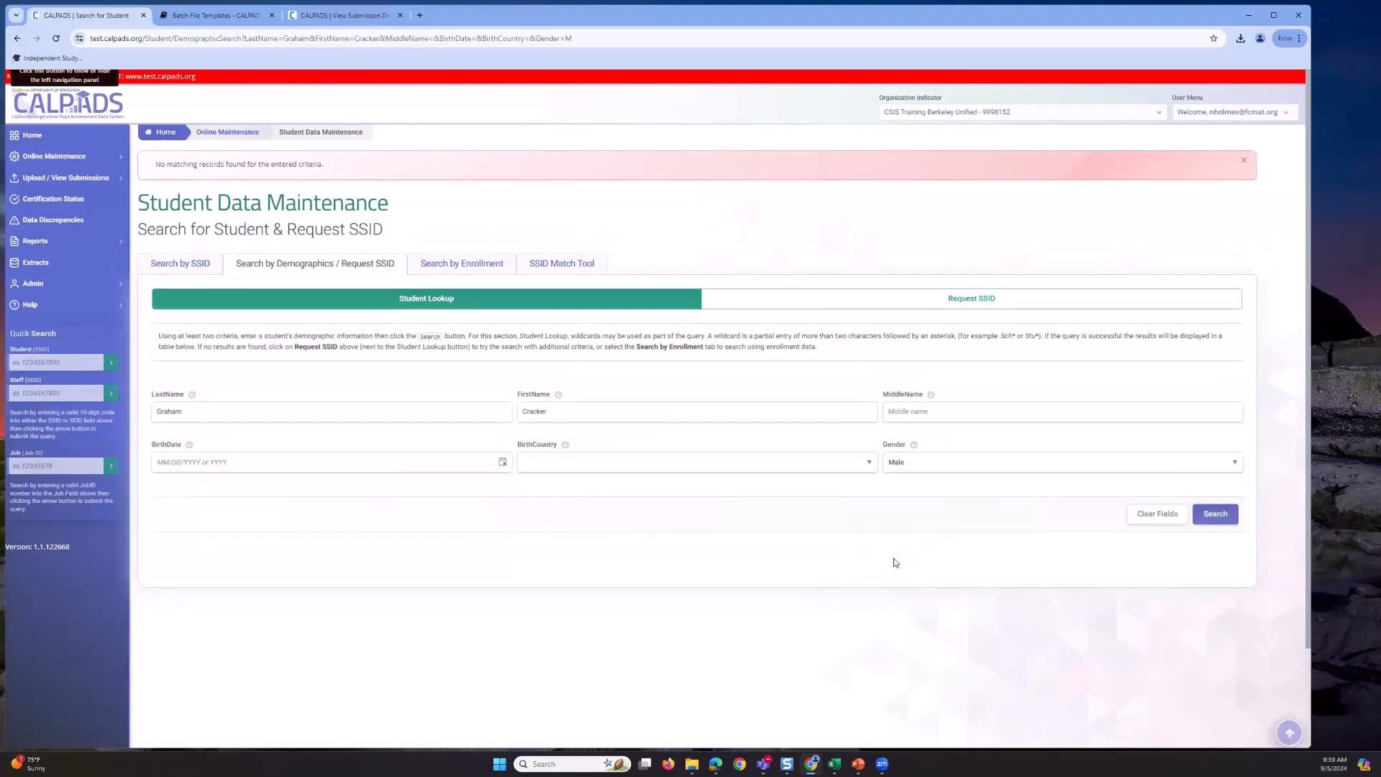
{"action": "left_click", "coordinate": [571, 414]}
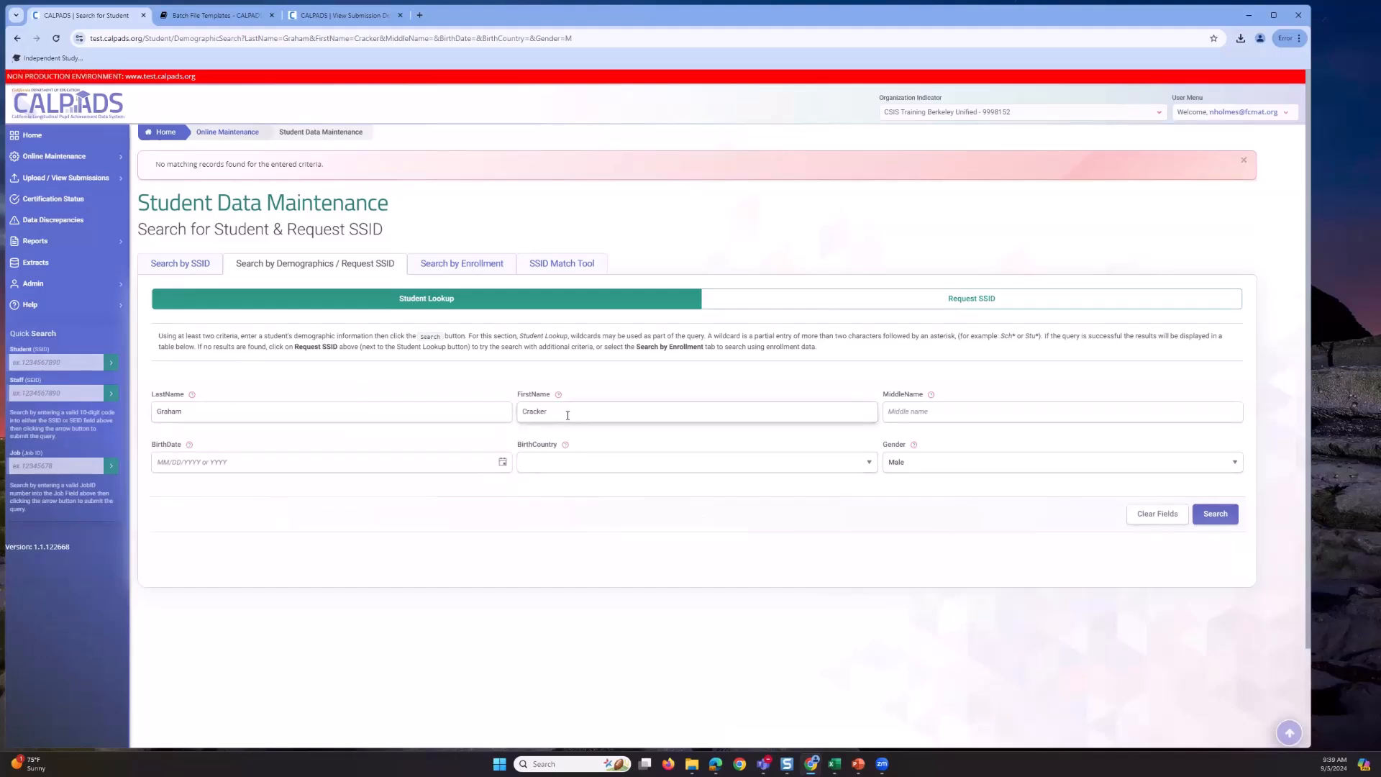
- Search for male students using wildcard last and first names, then shorten the first name term
{"action": "left_click", "coordinate": [195, 408]}
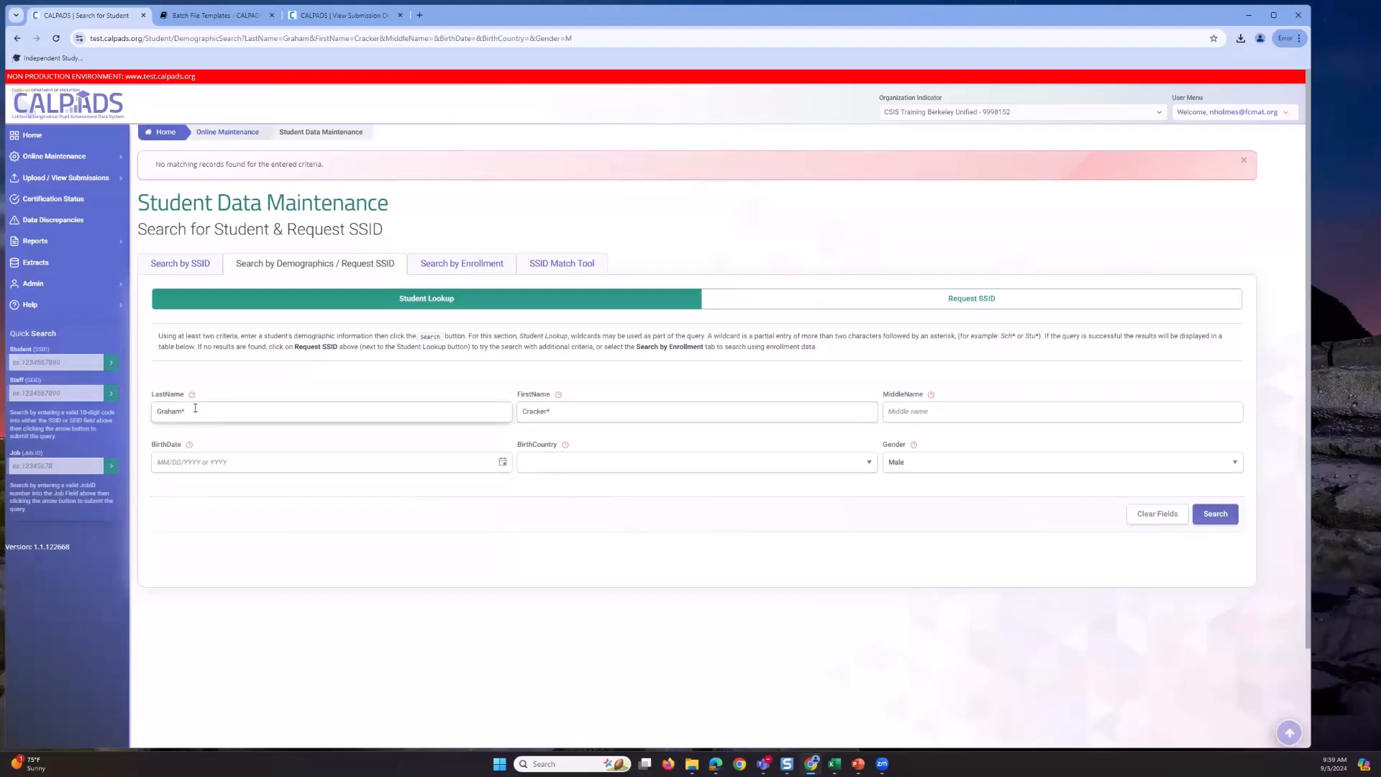
{"action": "left_click", "coordinate": [1208, 523]}
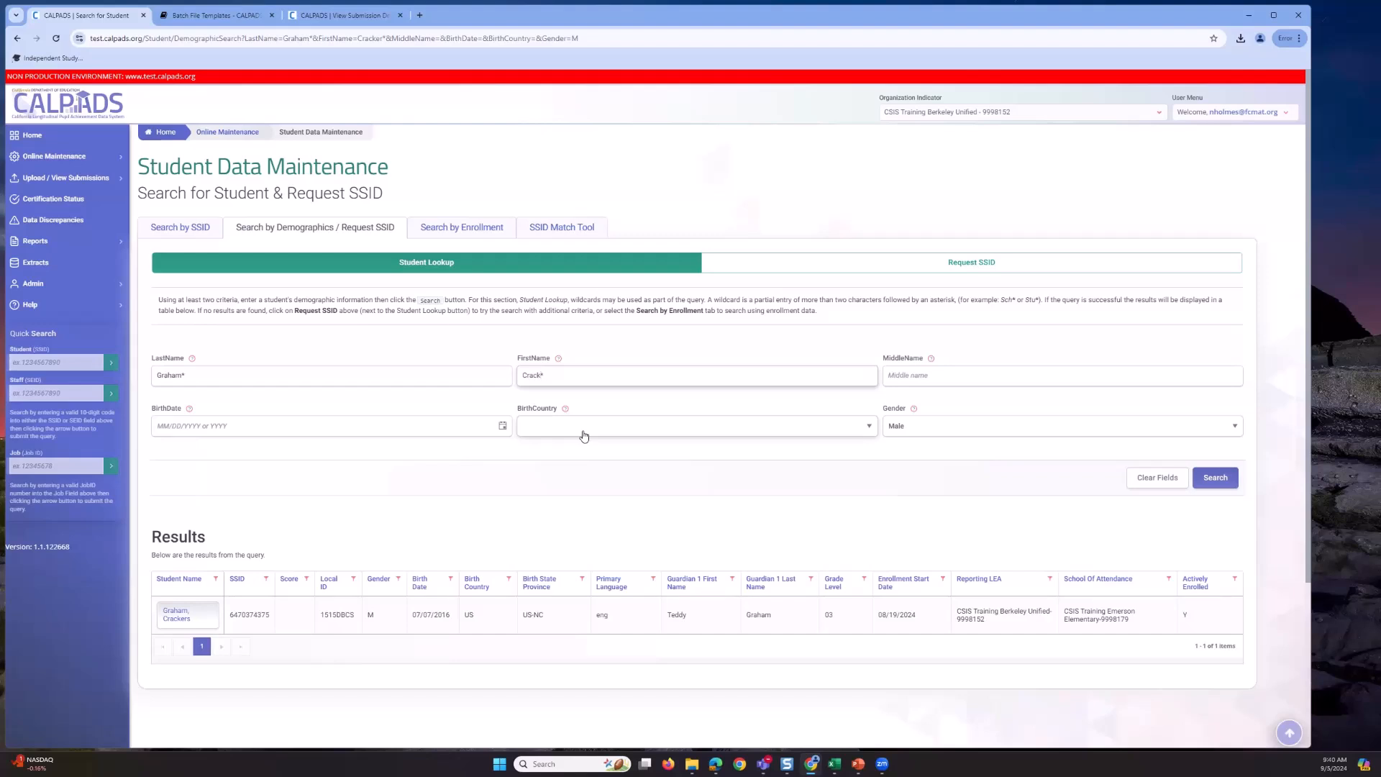
{"action": "key", "text": "BackSpace"}
{"action": "key", "text": "BackSpace"}
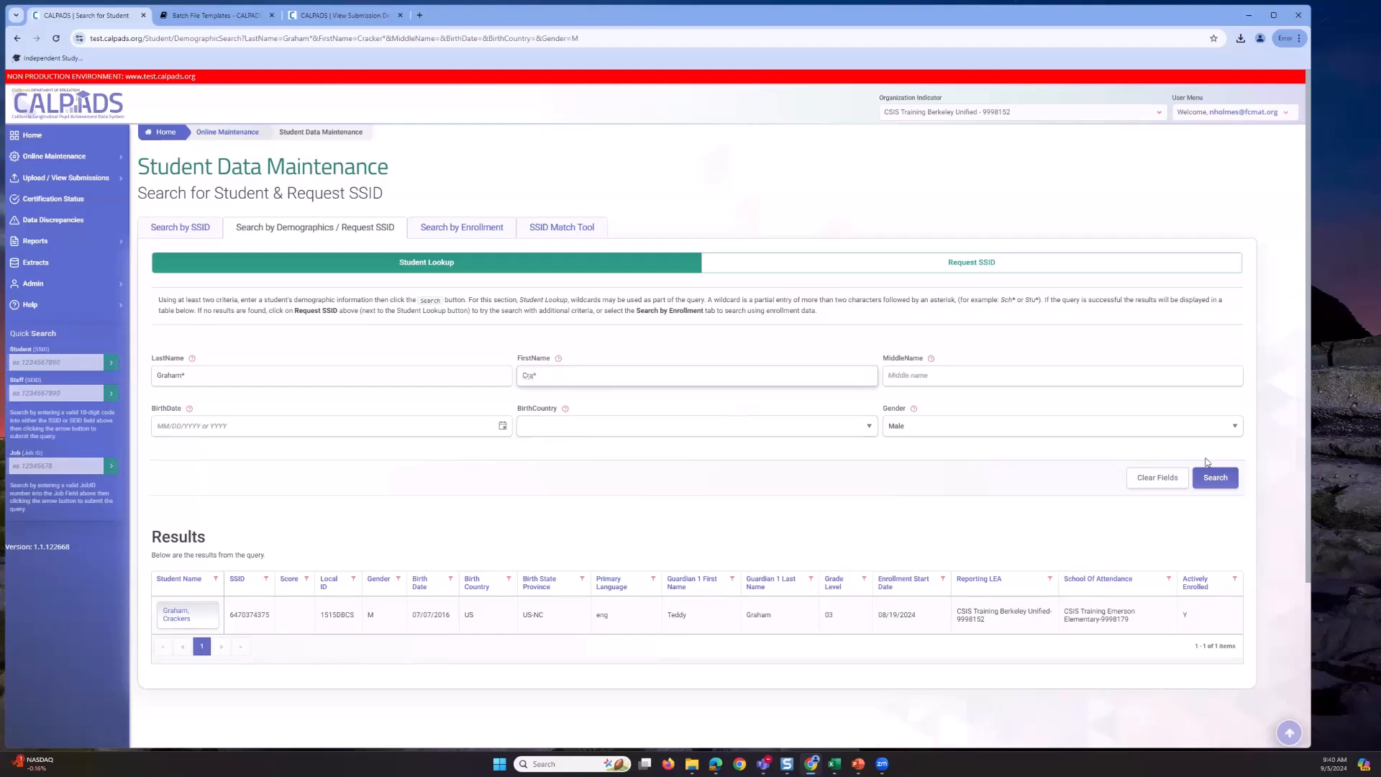
{"action": "left_click", "coordinate": [1223, 480]}
{"action": "left_click", "coordinate": [1223, 481]}
- Replace the first name's leading letters with a * wildcard and search again
{"action": "key", "text": "BackSpace"}
{"action": "key", "text": "BackSpace"}
{"action": "type", "text": "*"}
{"action": "left_click", "coordinate": [1214, 484]}
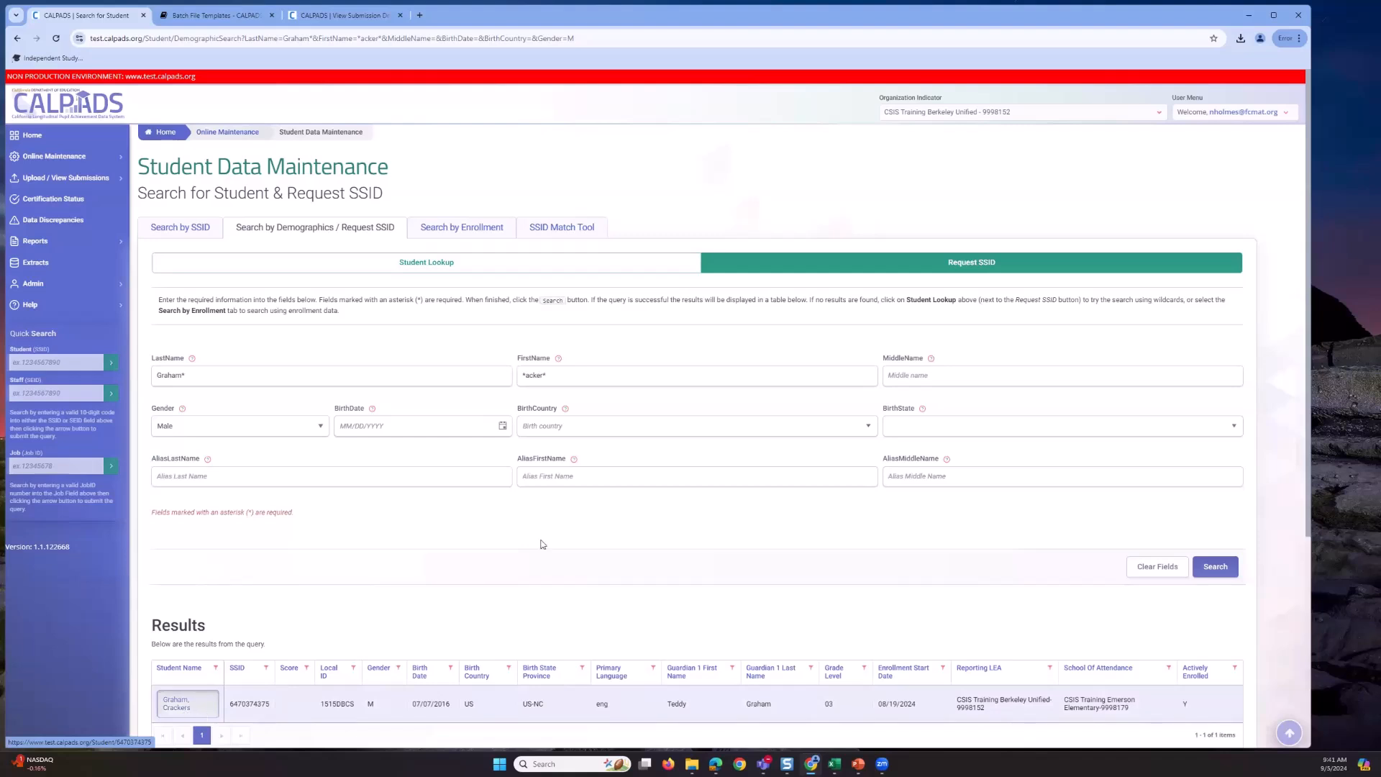
- Replace the wildcard terms with the student's full first and last names
{"action": "triple_click", "coordinate": [566, 376]}
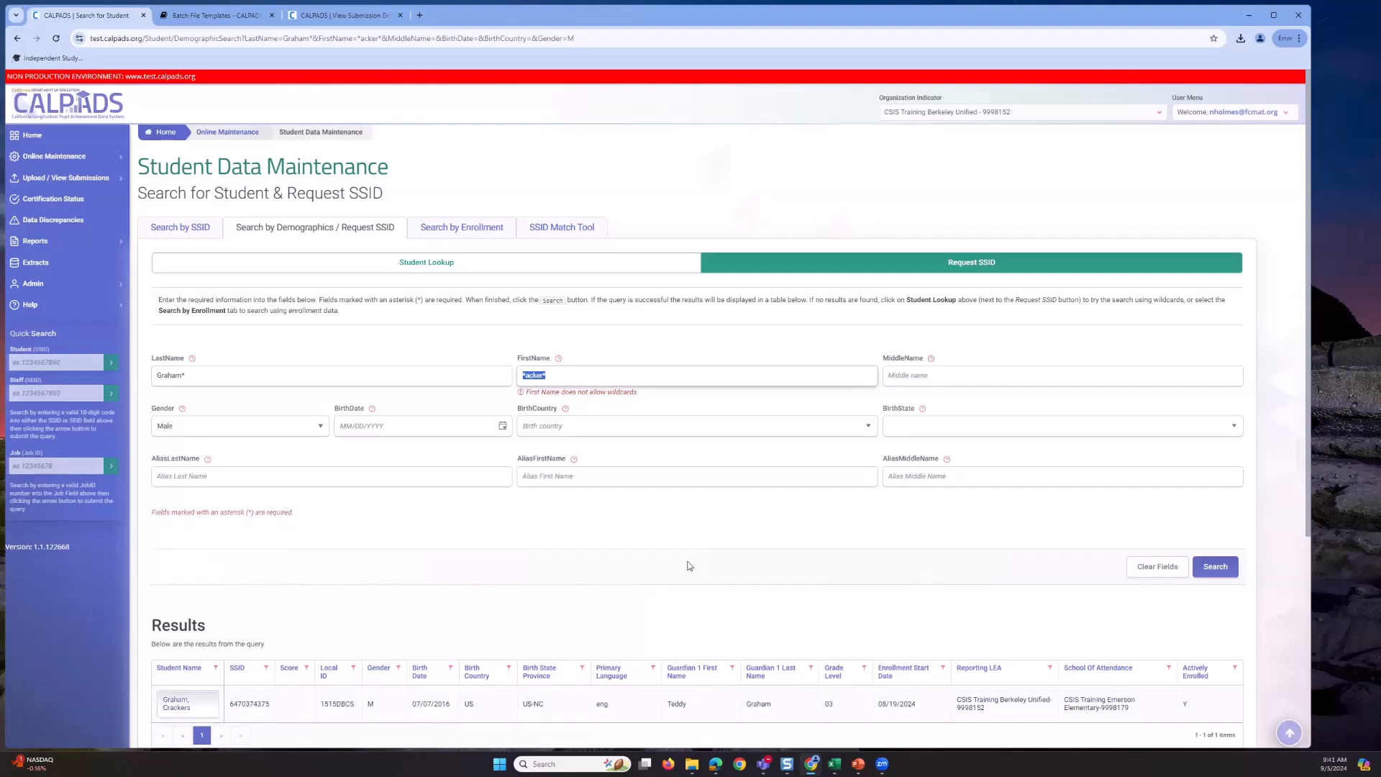
{"action": "type", "text": "Cracke"}
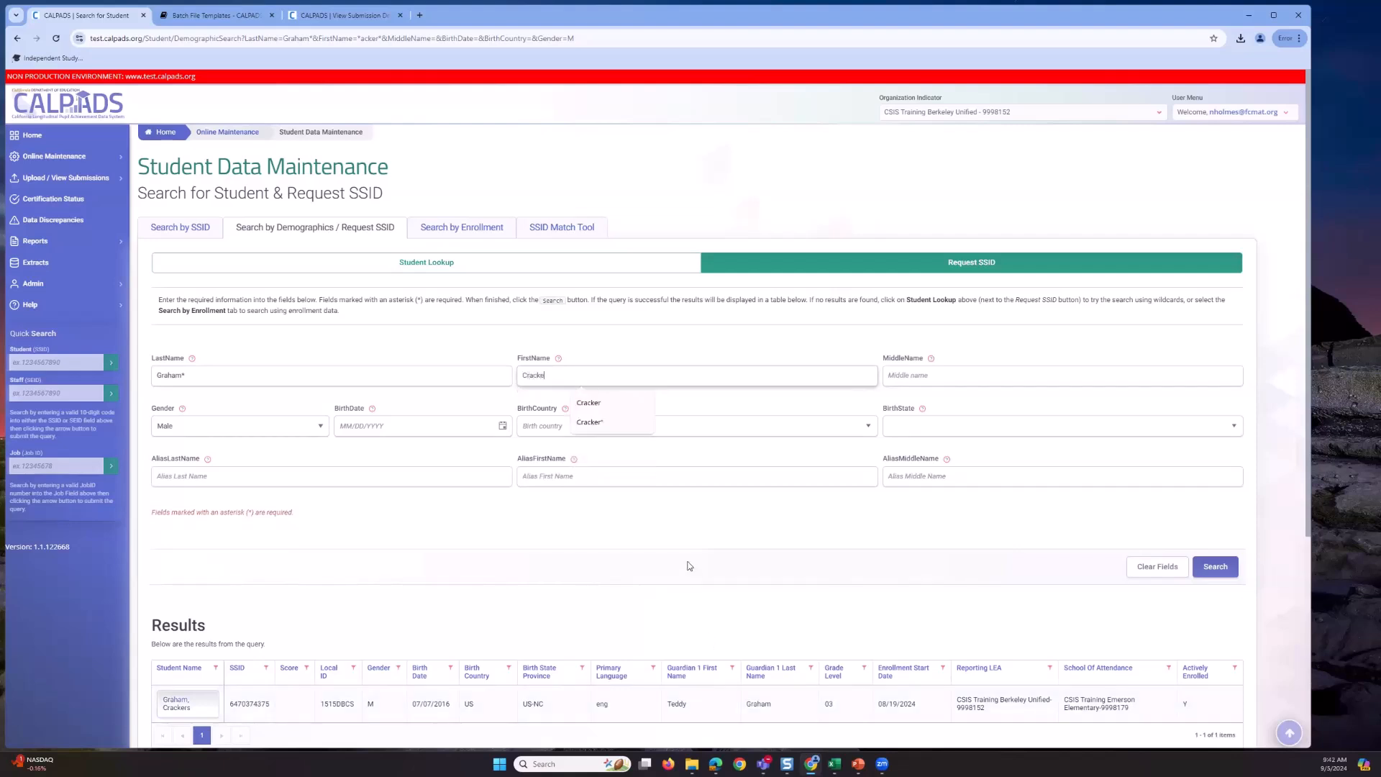
{"action": "type", "text": "rs"}
{"action": "left_click", "coordinate": [238, 372]}
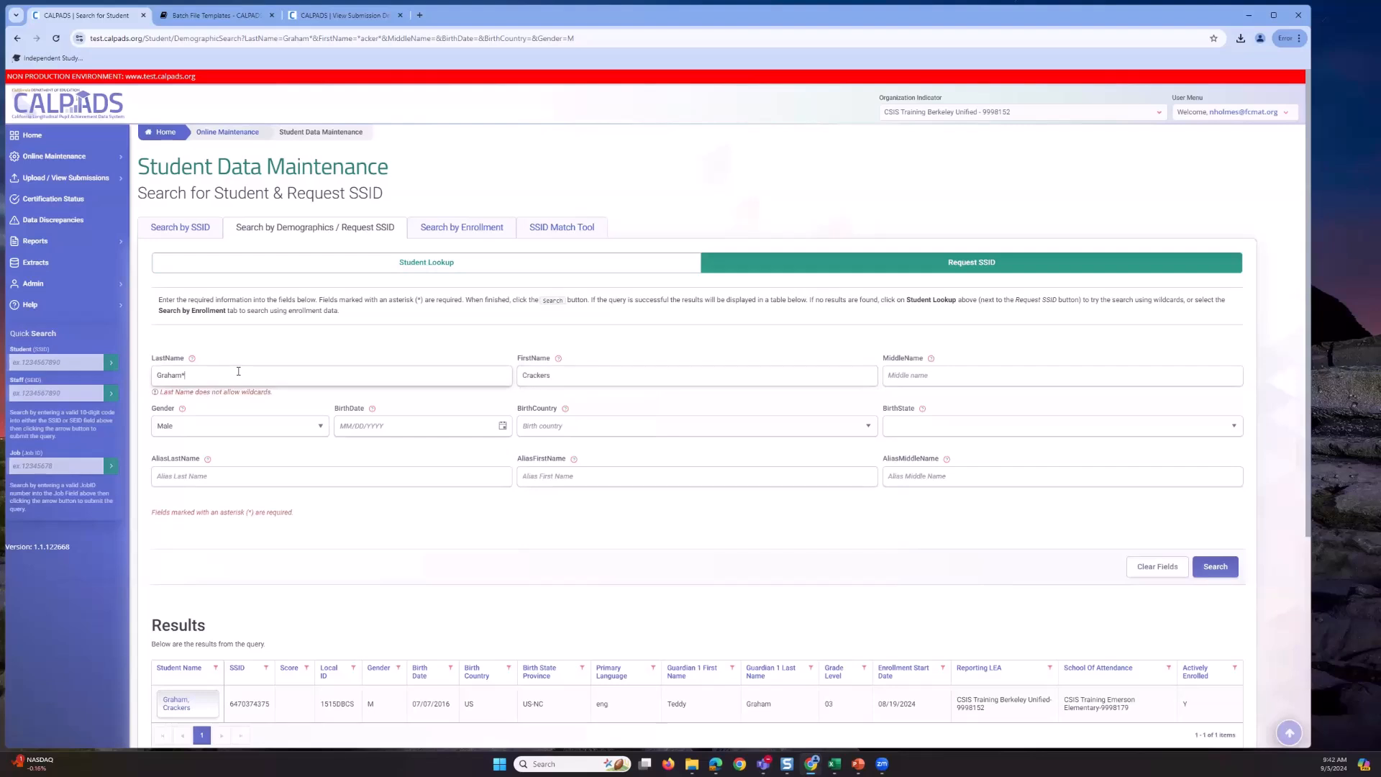
{"action": "key", "text": "BackSpace"}
{"action": "left_click_drag", "start_coordinate": [423, 300], "coordinate": [320, 300]}
{"action": "left_click", "coordinate": [325, 351]}
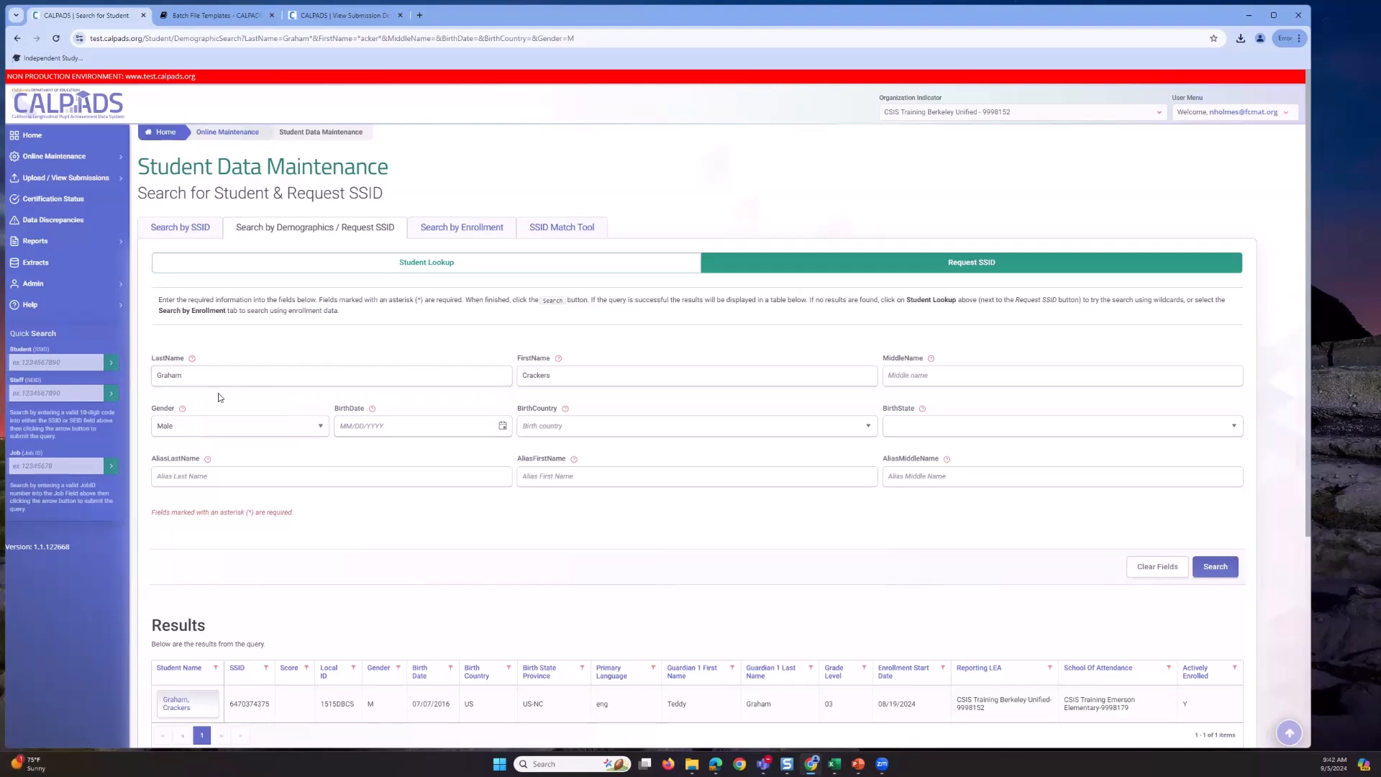
- Set the birth date to 07/07/2016 in the date picker
{"action": "left_click", "coordinate": [491, 426]}
{"action": "left_click", "coordinate": [502, 426]}
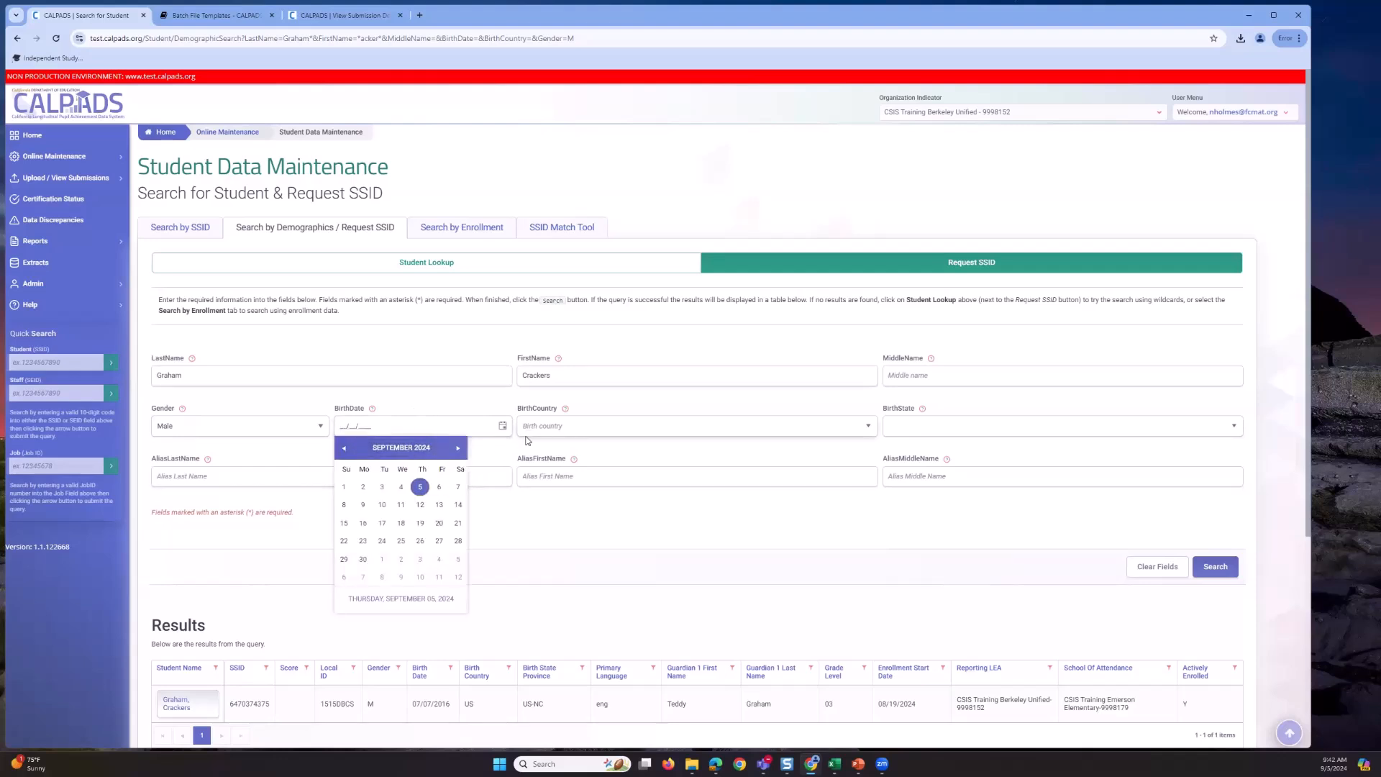
{"action": "left_click", "coordinate": [344, 448]}
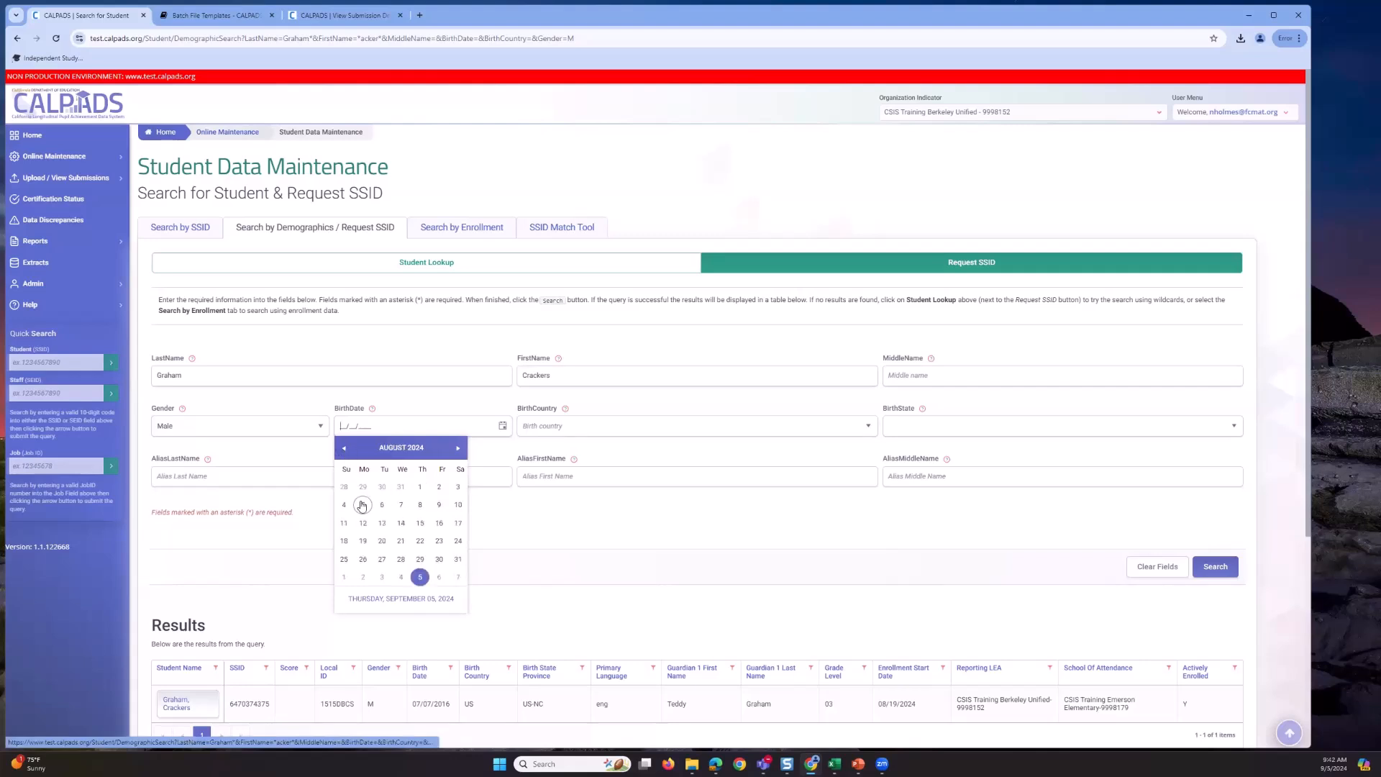
{"action": "left_click", "coordinate": [397, 449]}
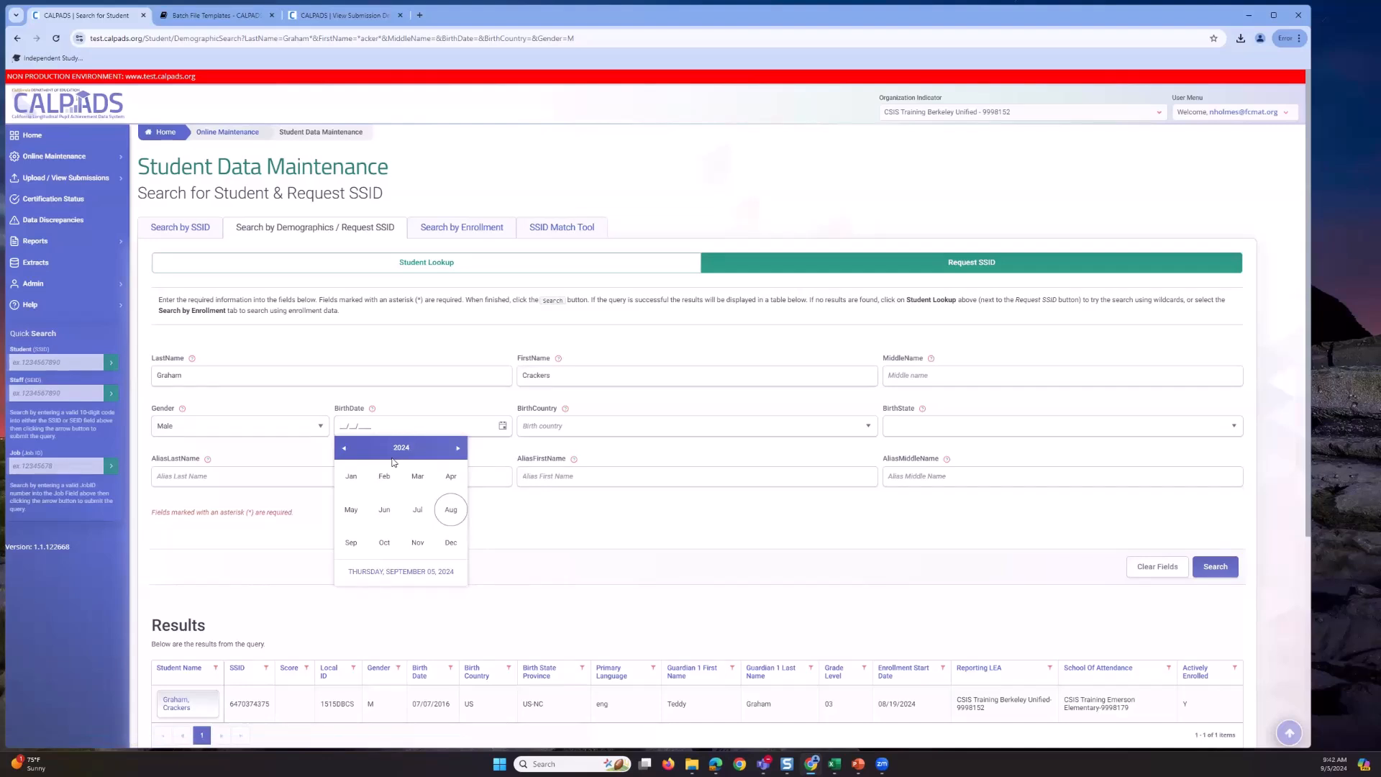
{"action": "left_click", "coordinate": [392, 456]}
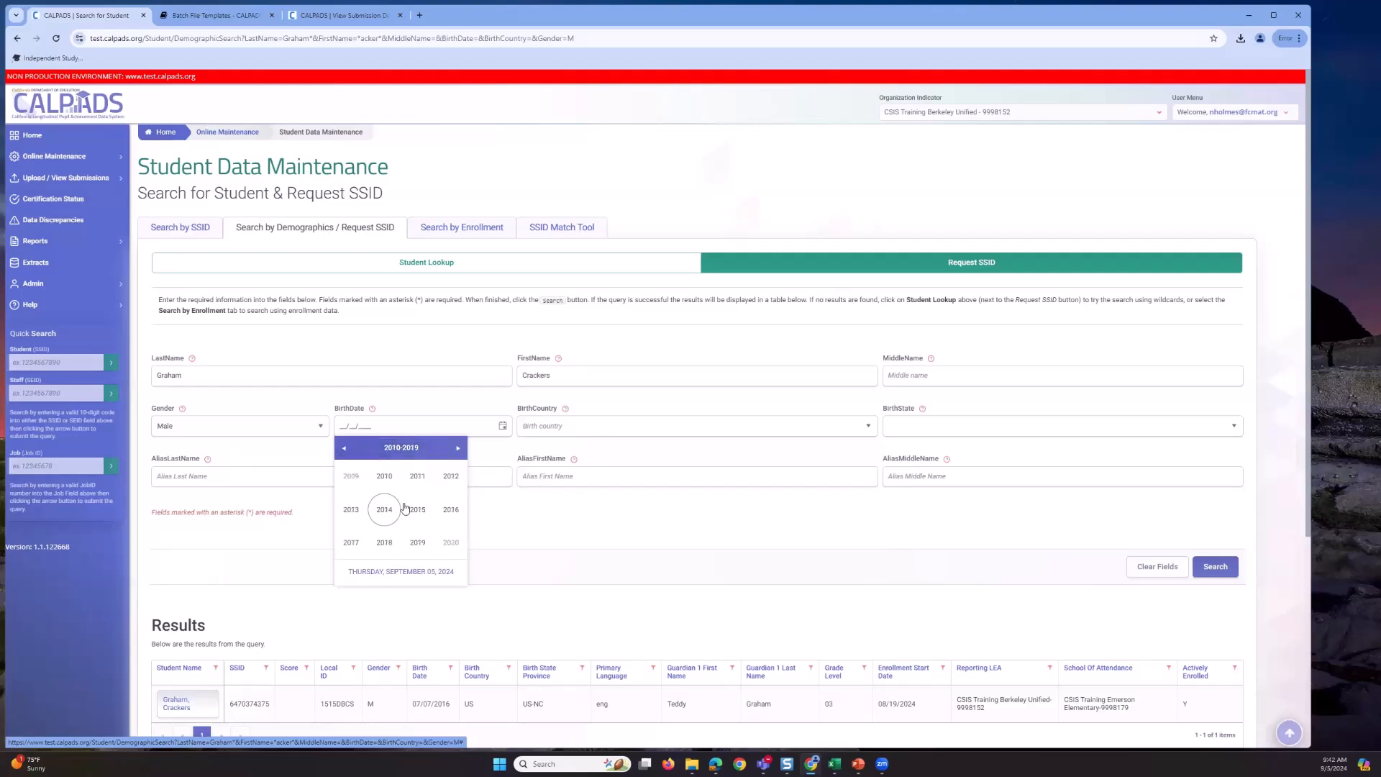
{"action": "left_click", "coordinate": [451, 510]}
{"action": "left_click", "coordinate": [410, 517]}
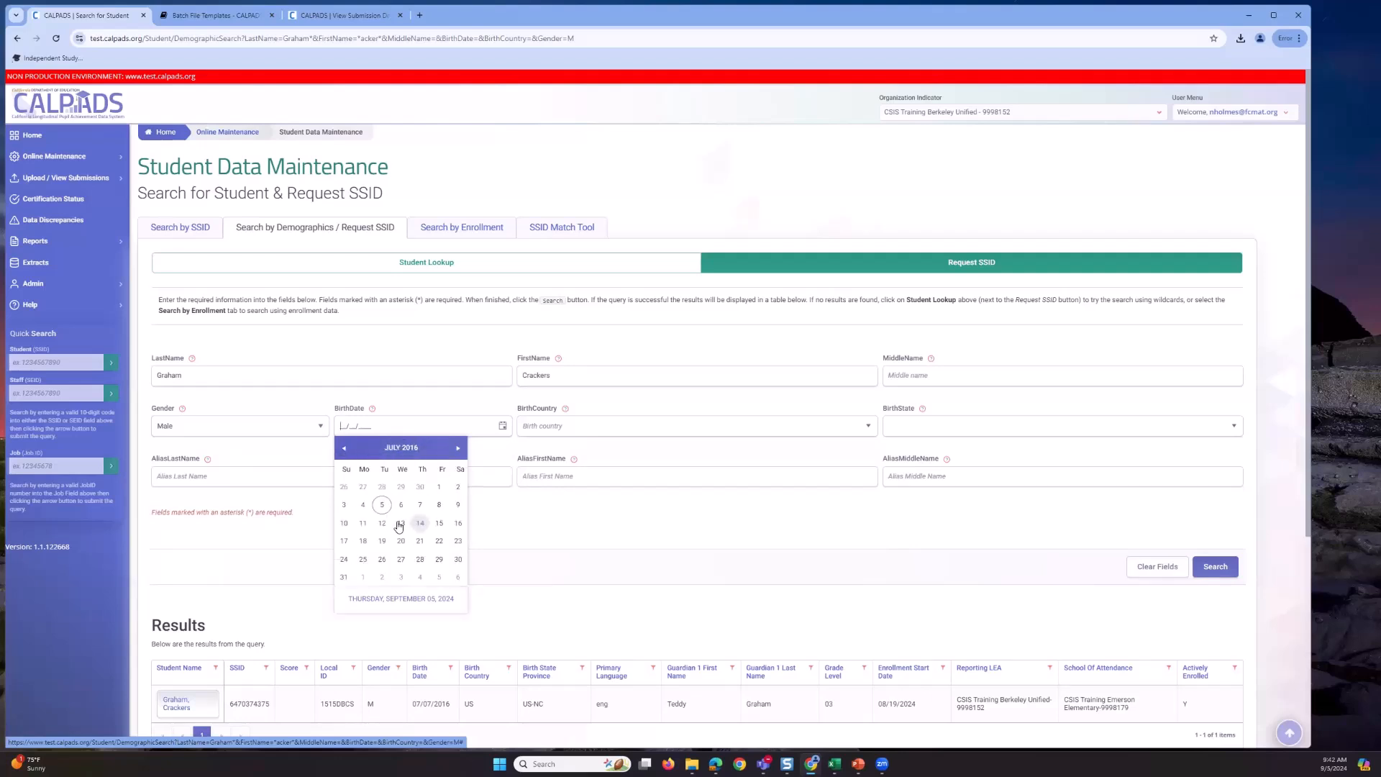
{"action": "left_click", "coordinate": [419, 518]}
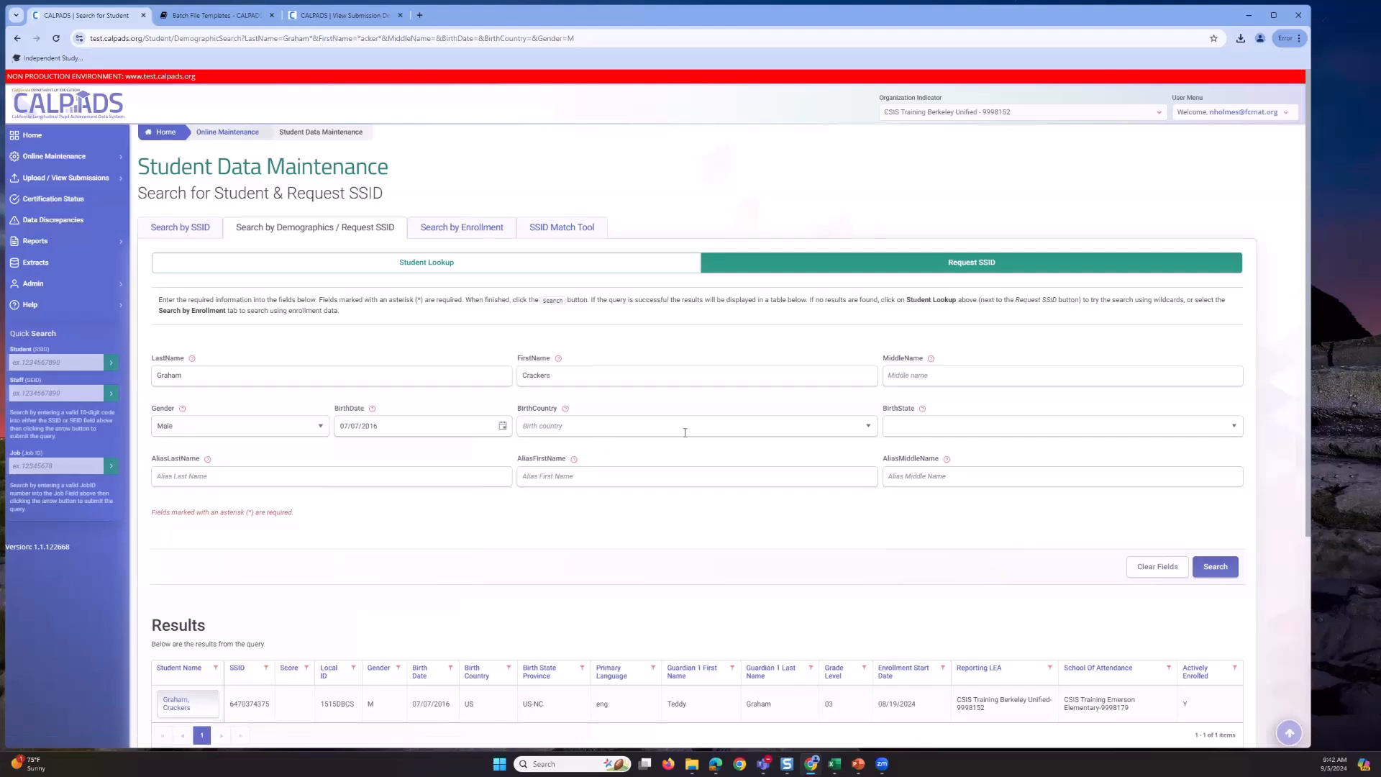
- Choose UNITED STATES-US as the birth country and run the search
{"action": "left_click", "coordinate": [868, 427]}
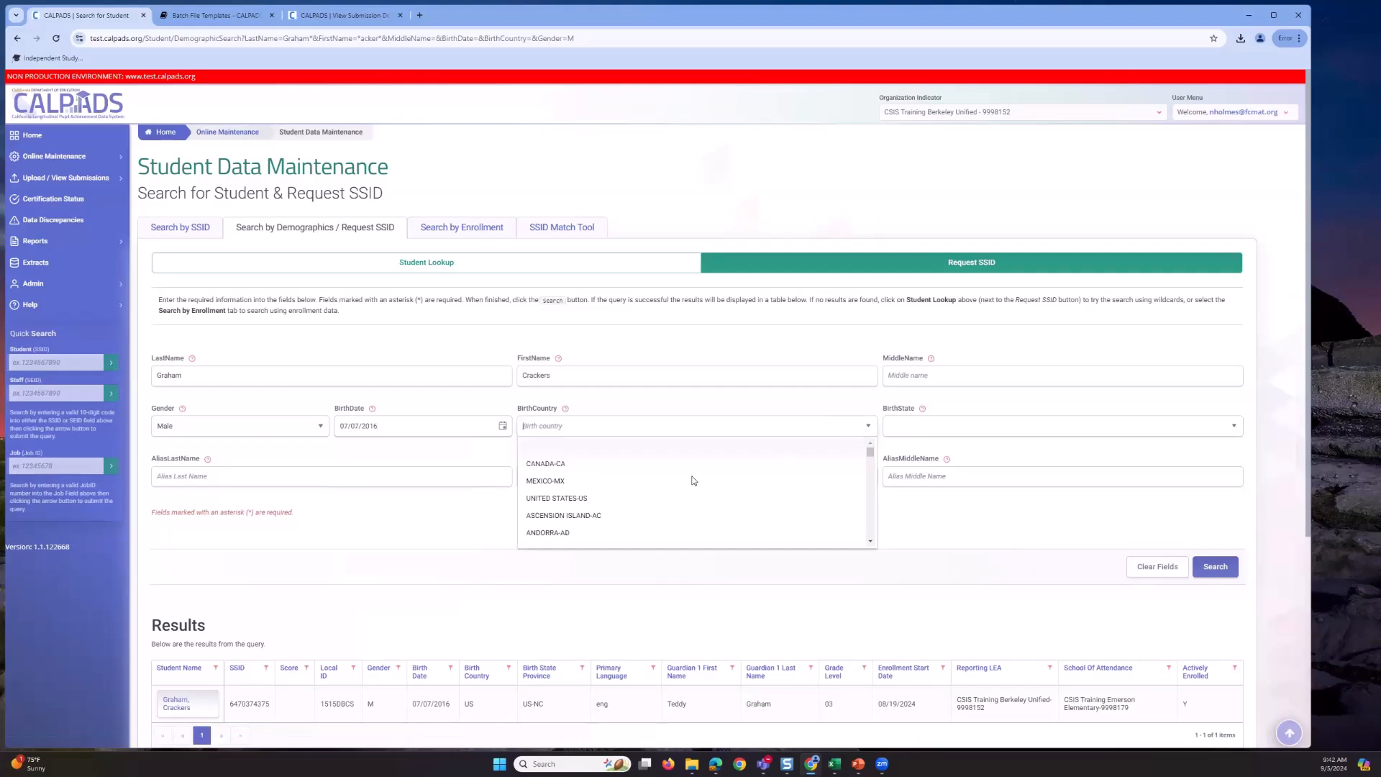
{"action": "left_click", "coordinate": [600, 498]}
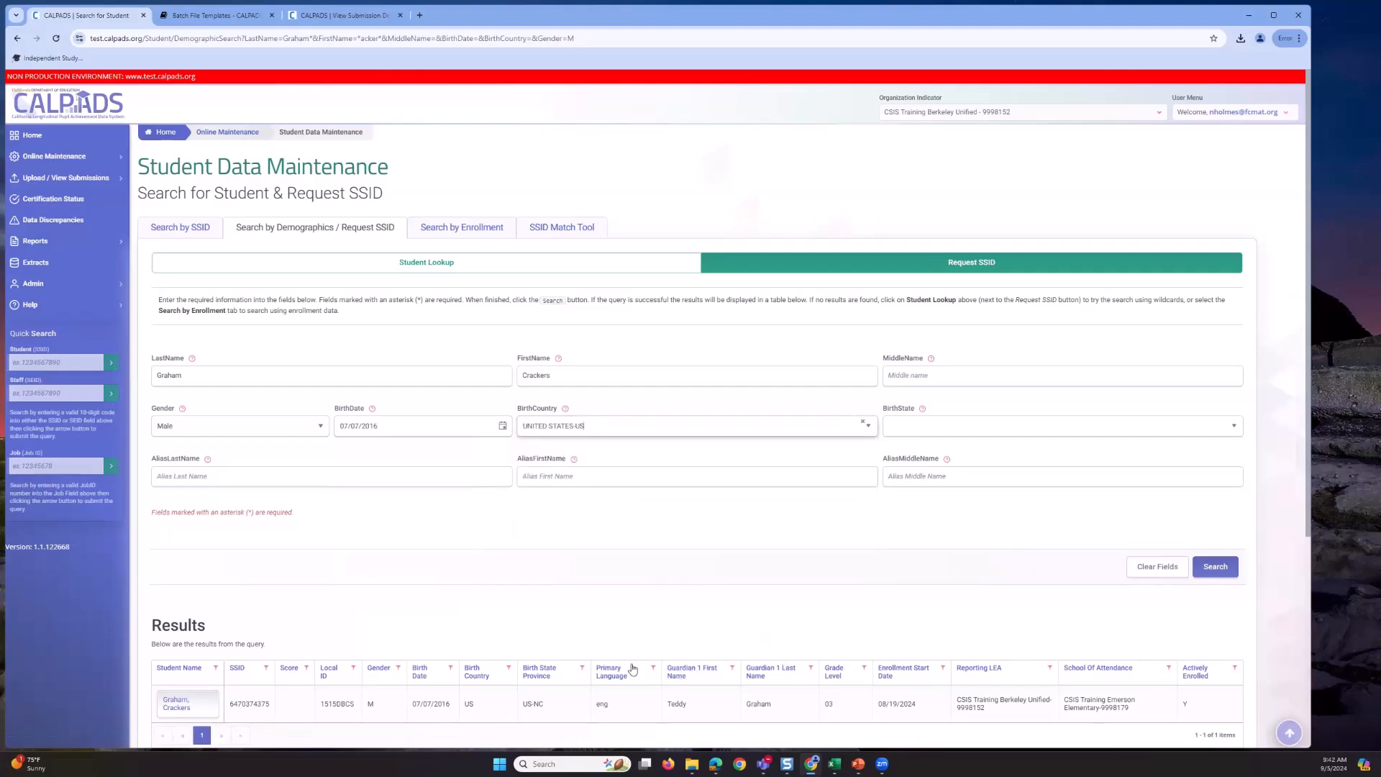
{"action": "left_click", "coordinate": [1224, 569]}
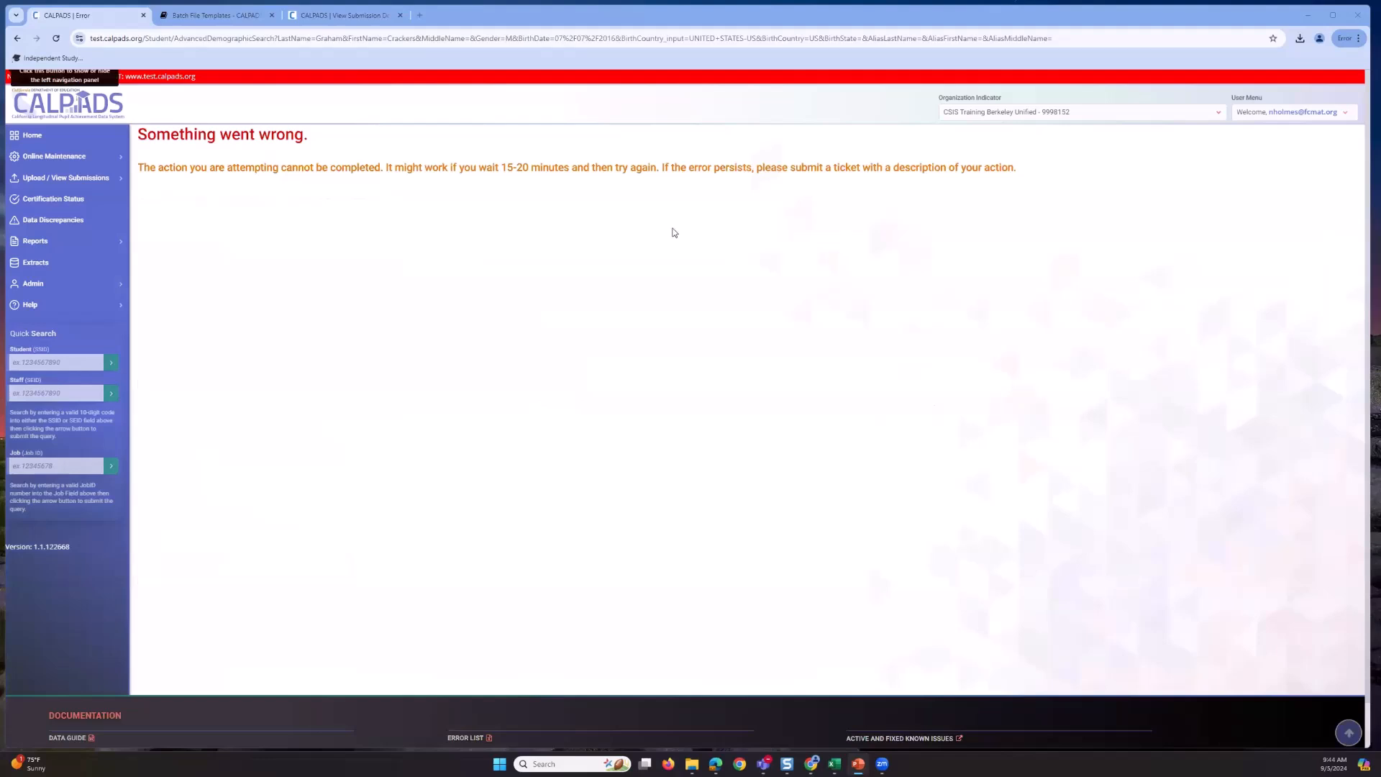
- After the error page appears, open Online Maintenance in the left navigation
{"action": "left_click", "coordinate": [122, 158]}
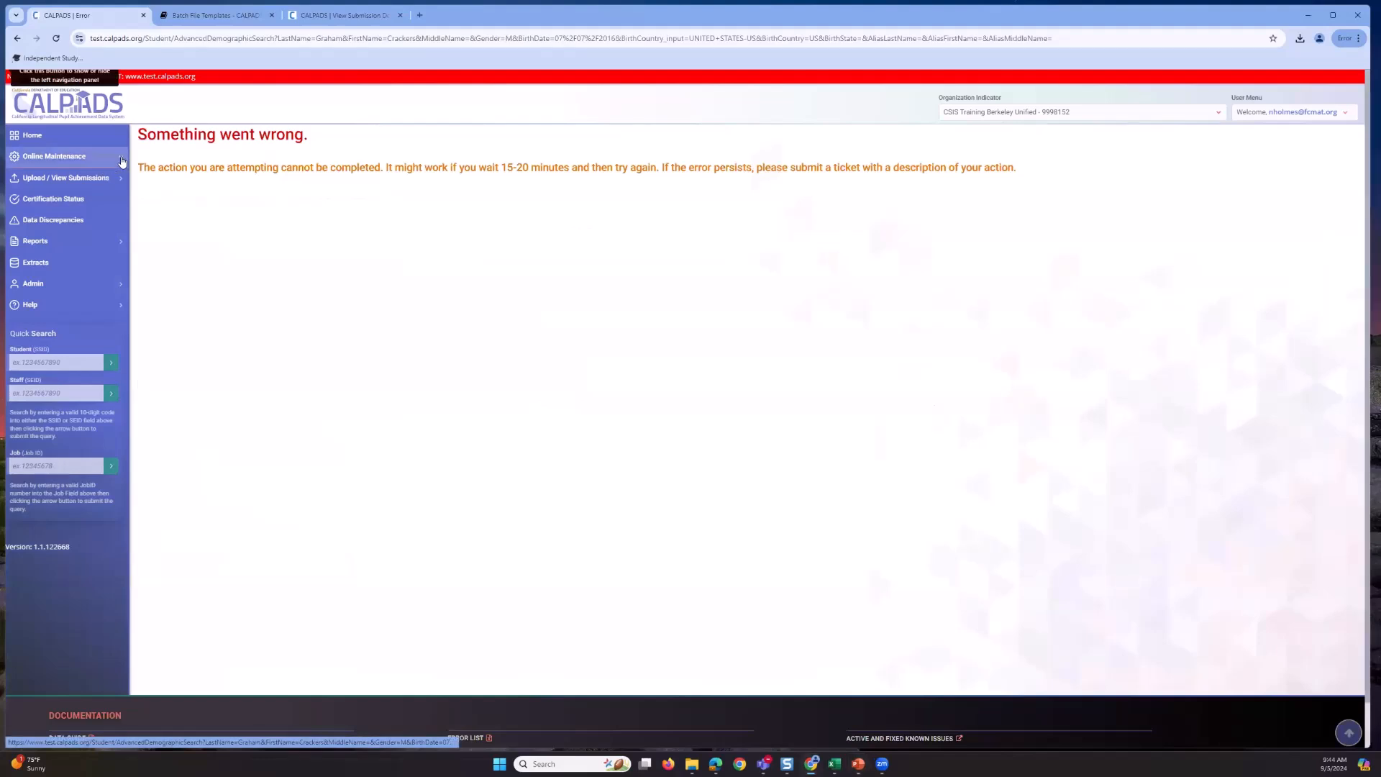
- Return to the Request SSID search and re-enter the student's last and first names with gender Male
{"action": "left_click", "coordinate": [63, 191]}
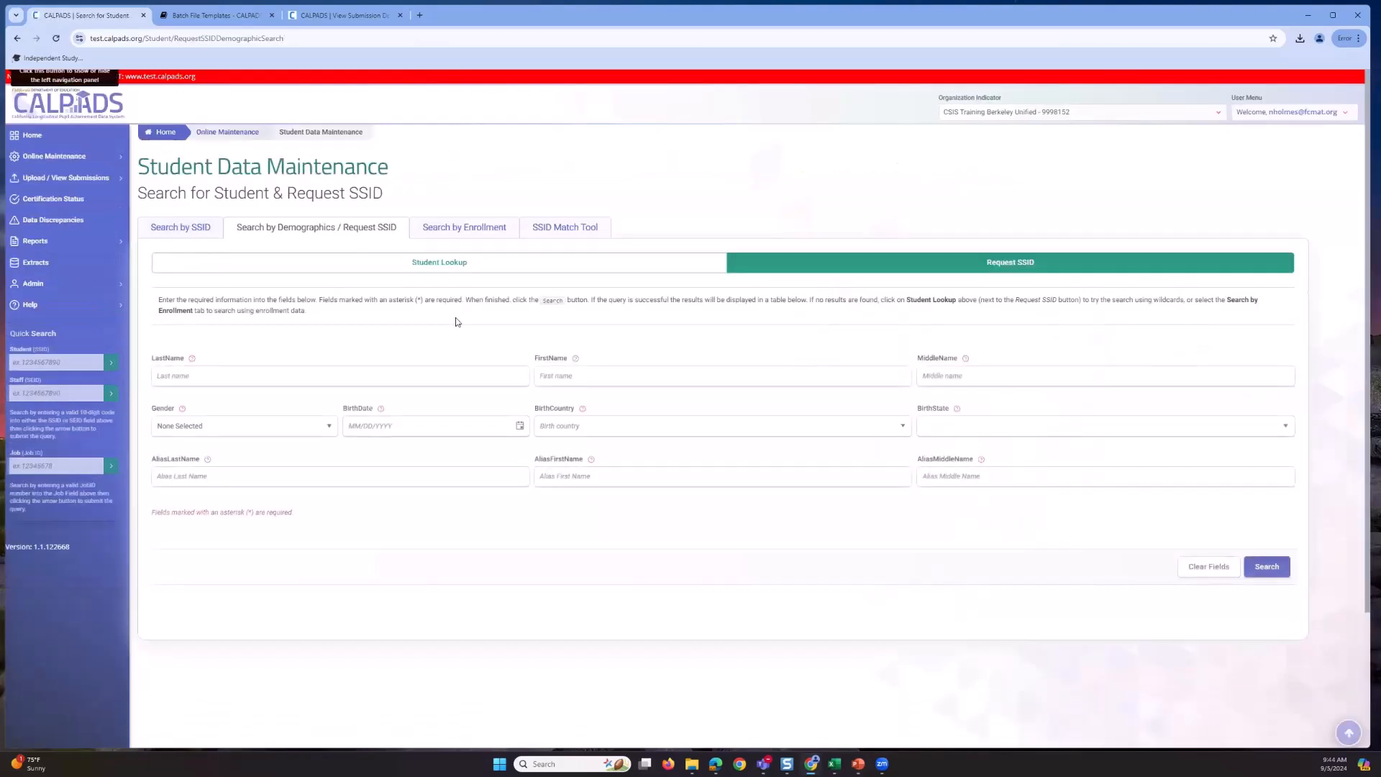
{"action": "left_click", "coordinate": [99, 167]}
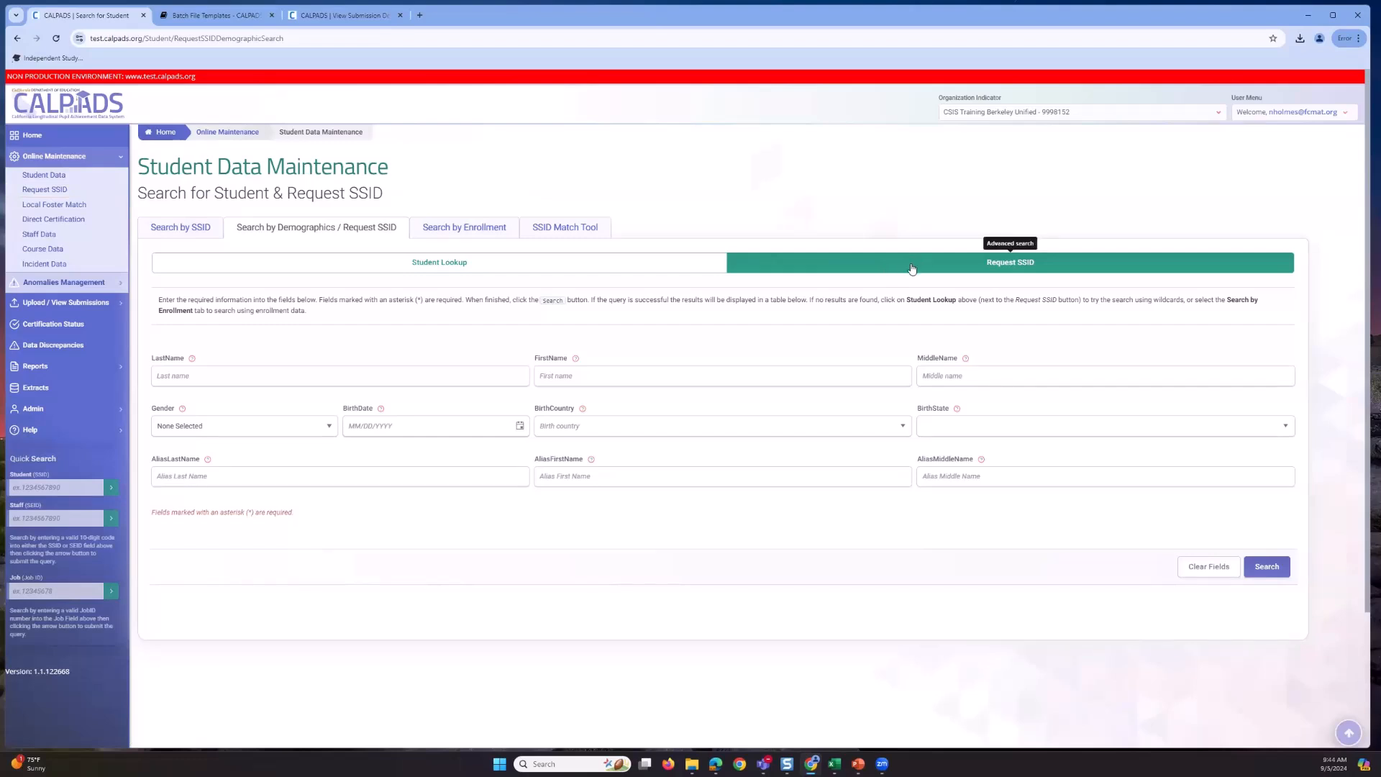
{"action": "left_click", "coordinate": [428, 382]}
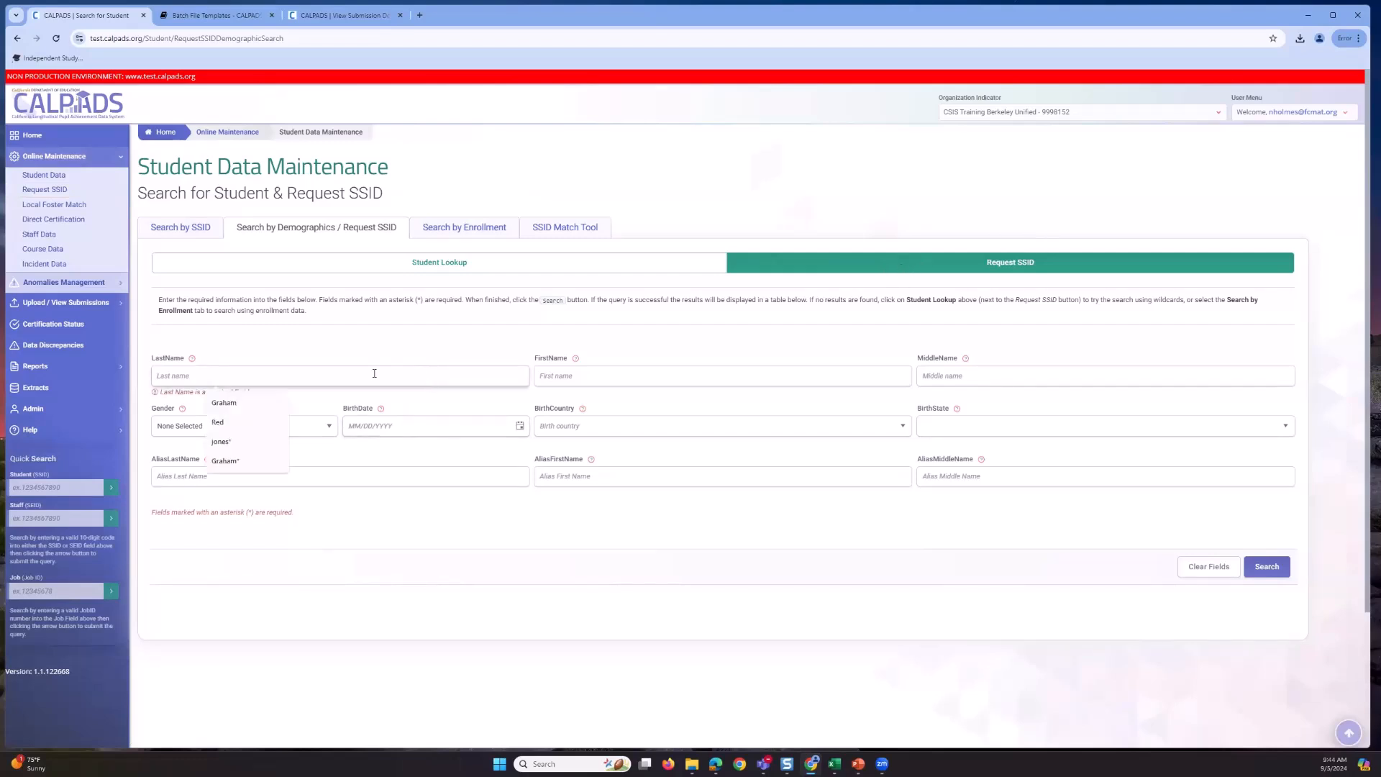
{"action": "type", "text": "Graham"}
{"action": "left_click", "coordinate": [579, 379]}
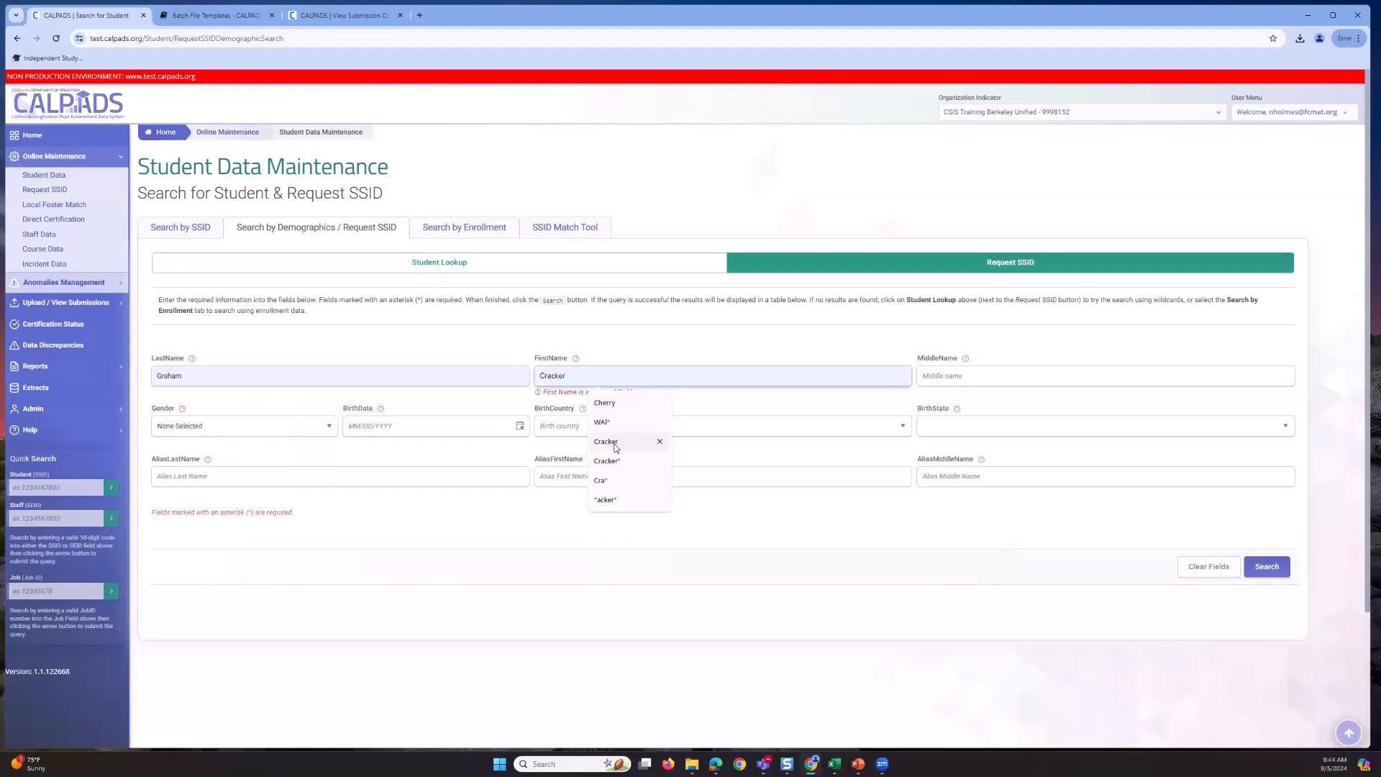
{"action": "left_click", "coordinate": [608, 441]}
{"action": "left_click", "coordinate": [323, 431]}
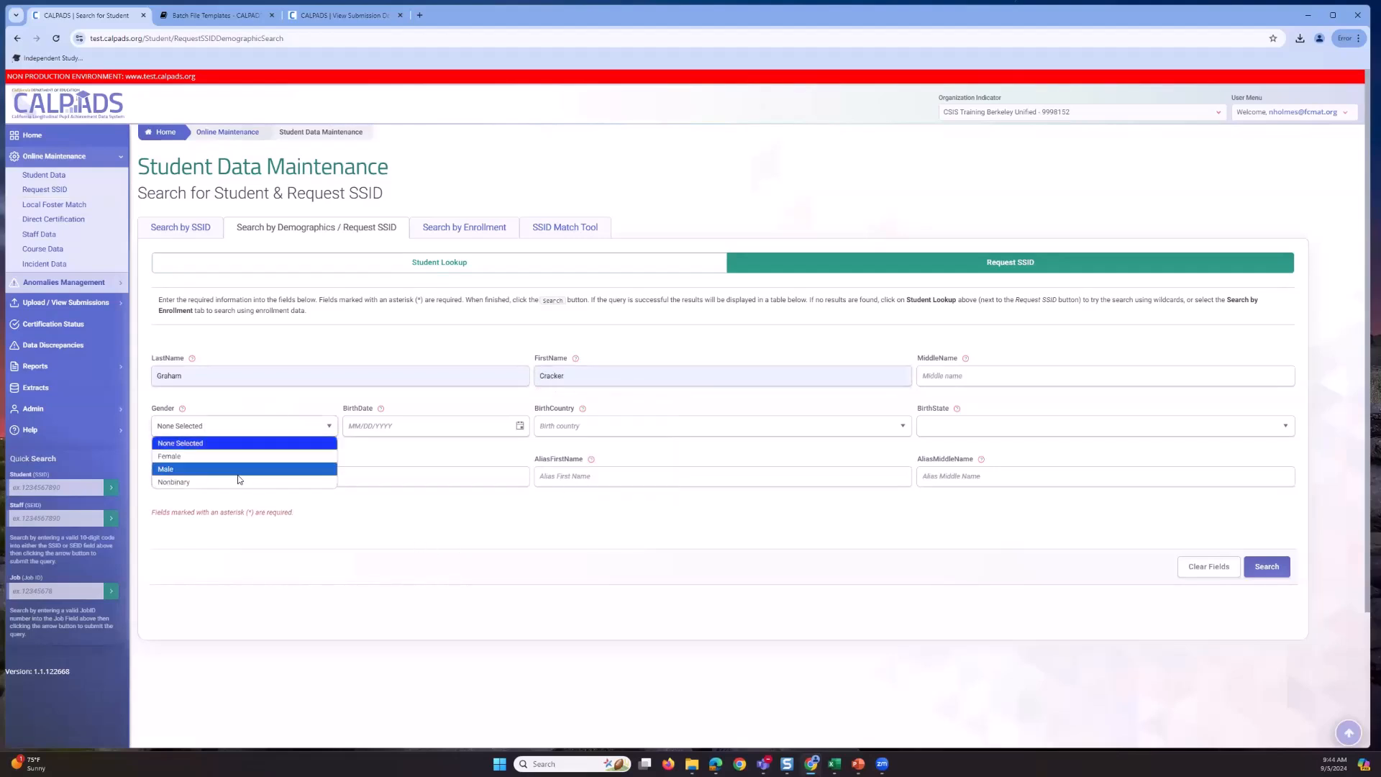
{"action": "left_click", "coordinate": [239, 479]}
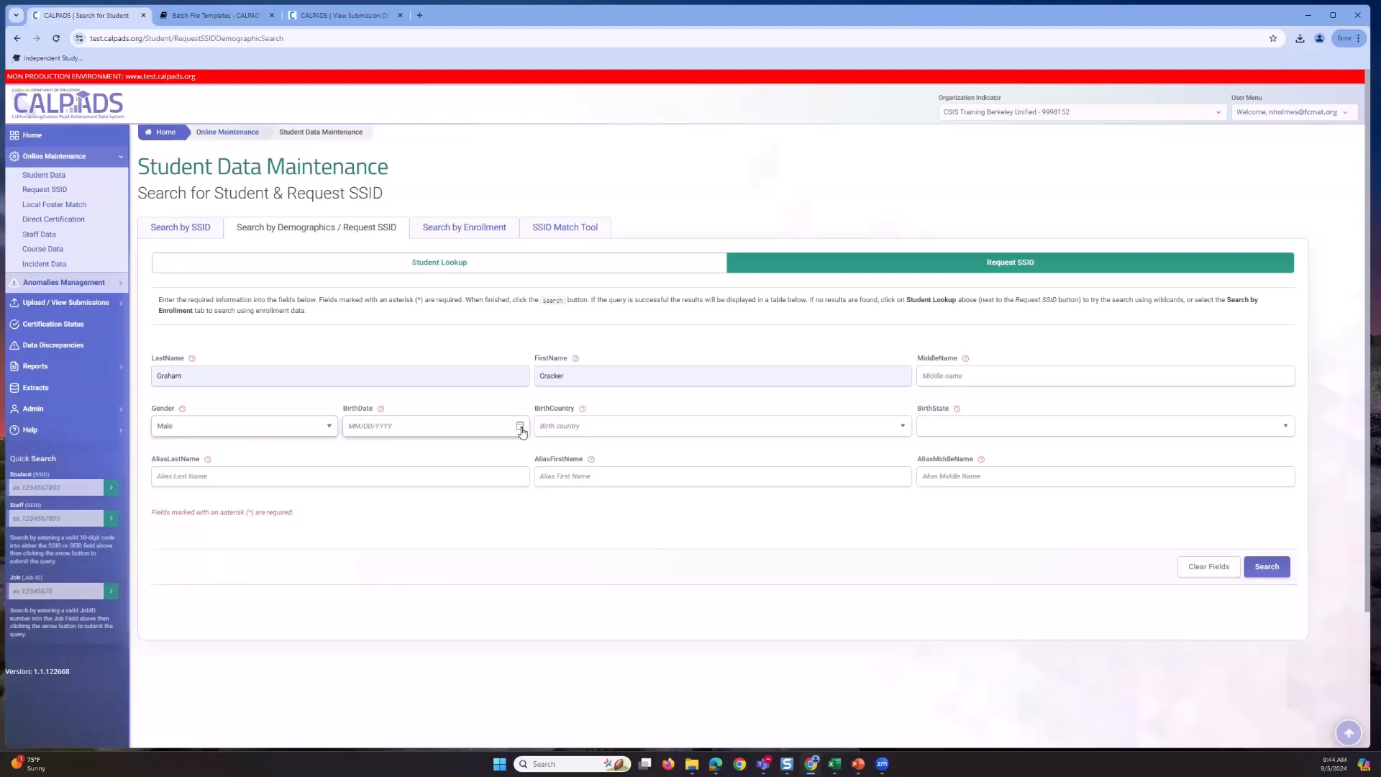
- Set the birth date to 07/07/2016 again in the date picker
{"action": "left_click", "coordinate": [519, 427]}
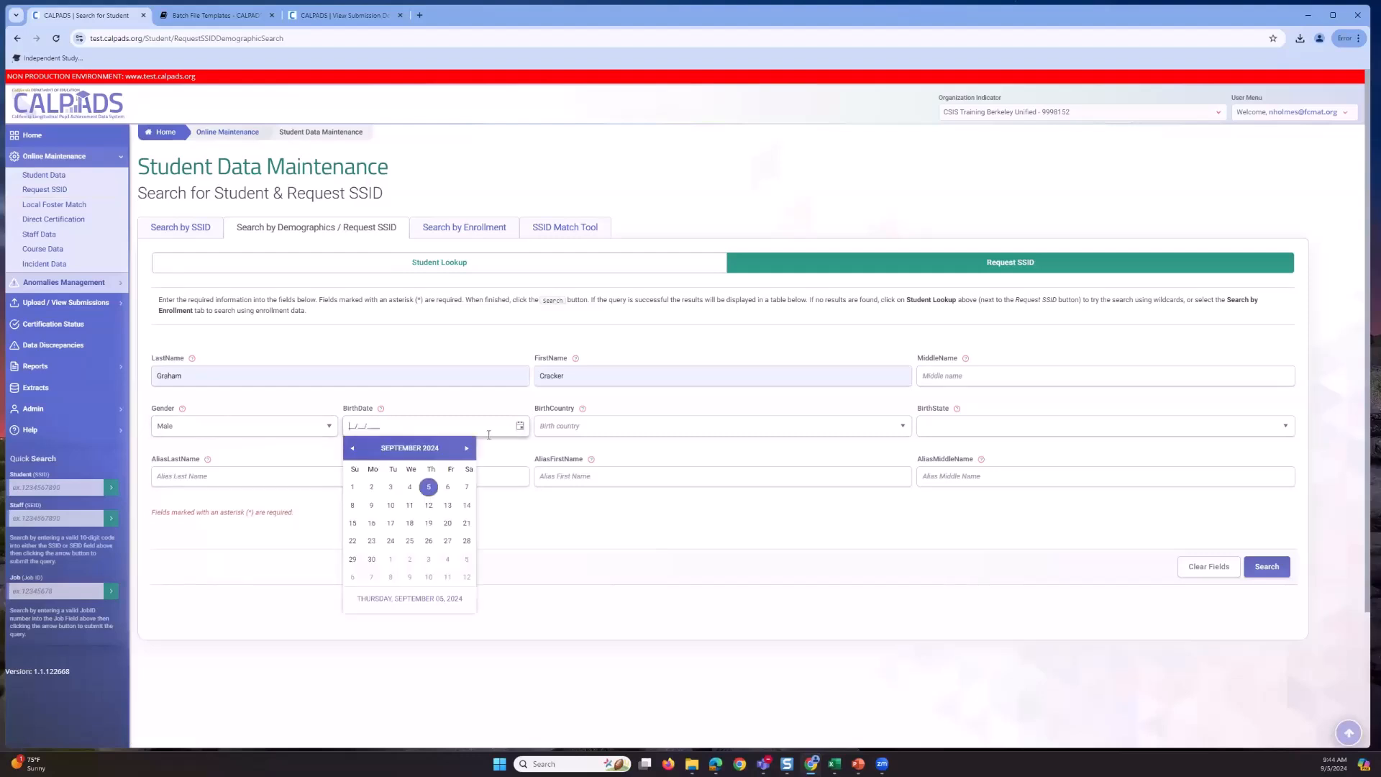
{"action": "left_click", "coordinate": [389, 450]}
{"action": "left_click", "coordinate": [392, 449]}
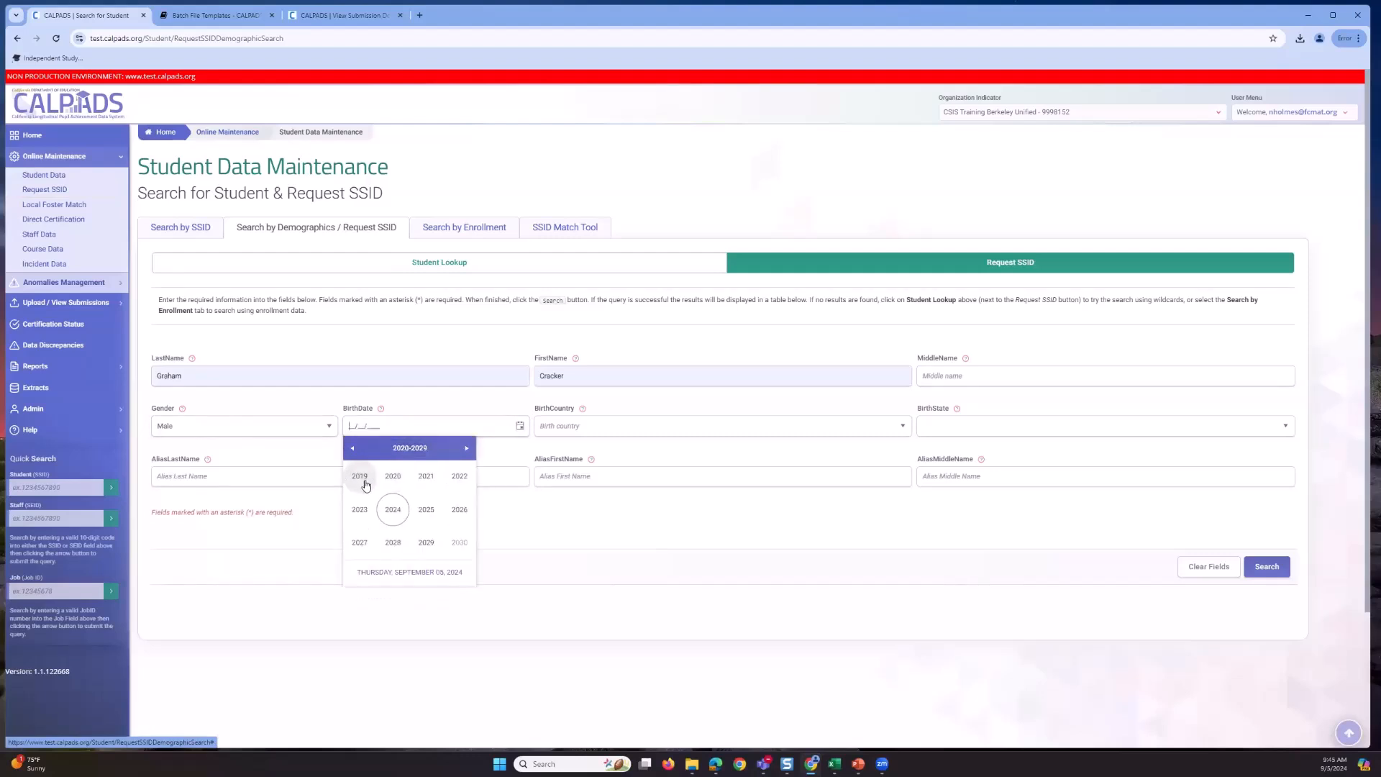
{"action": "left_click", "coordinate": [406, 450]}
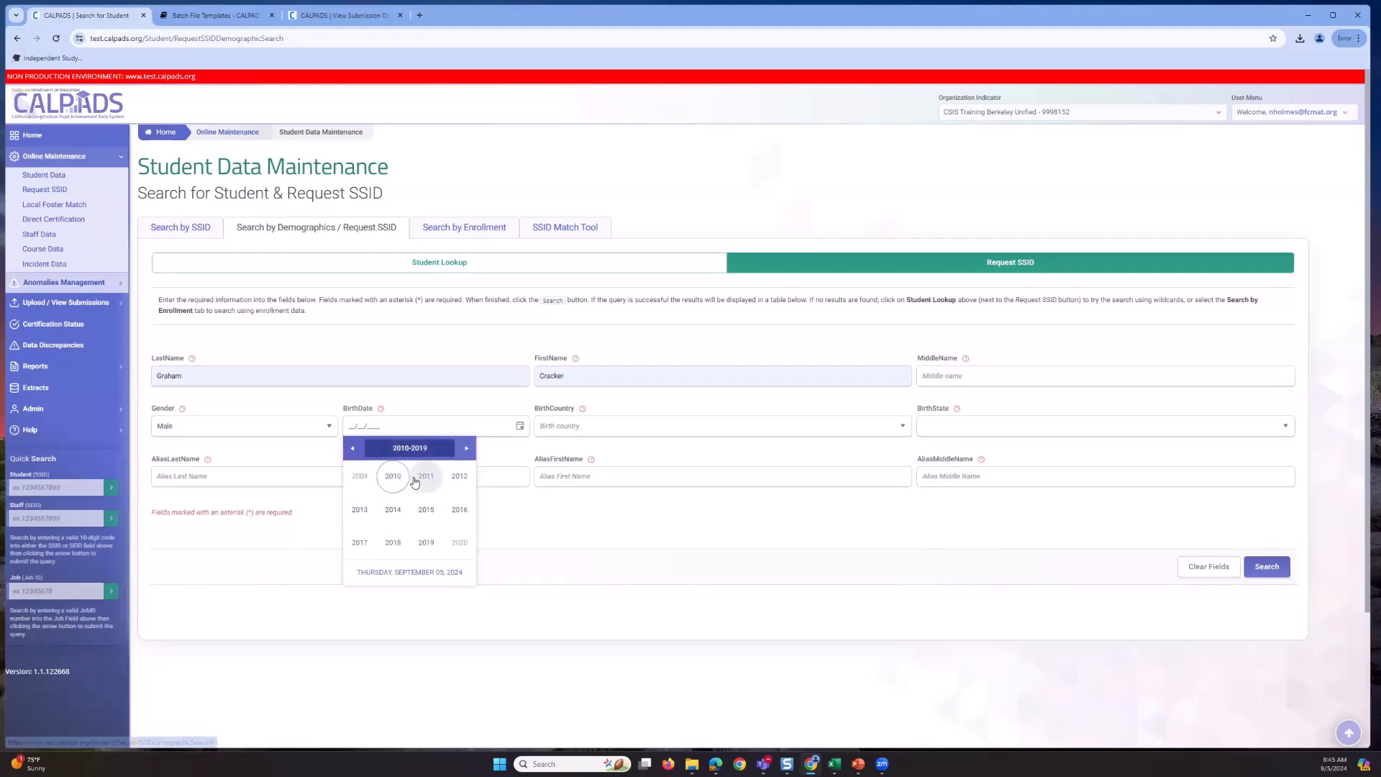
{"action": "left_click", "coordinate": [420, 478]}
{"action": "left_click", "coordinate": [461, 510]}
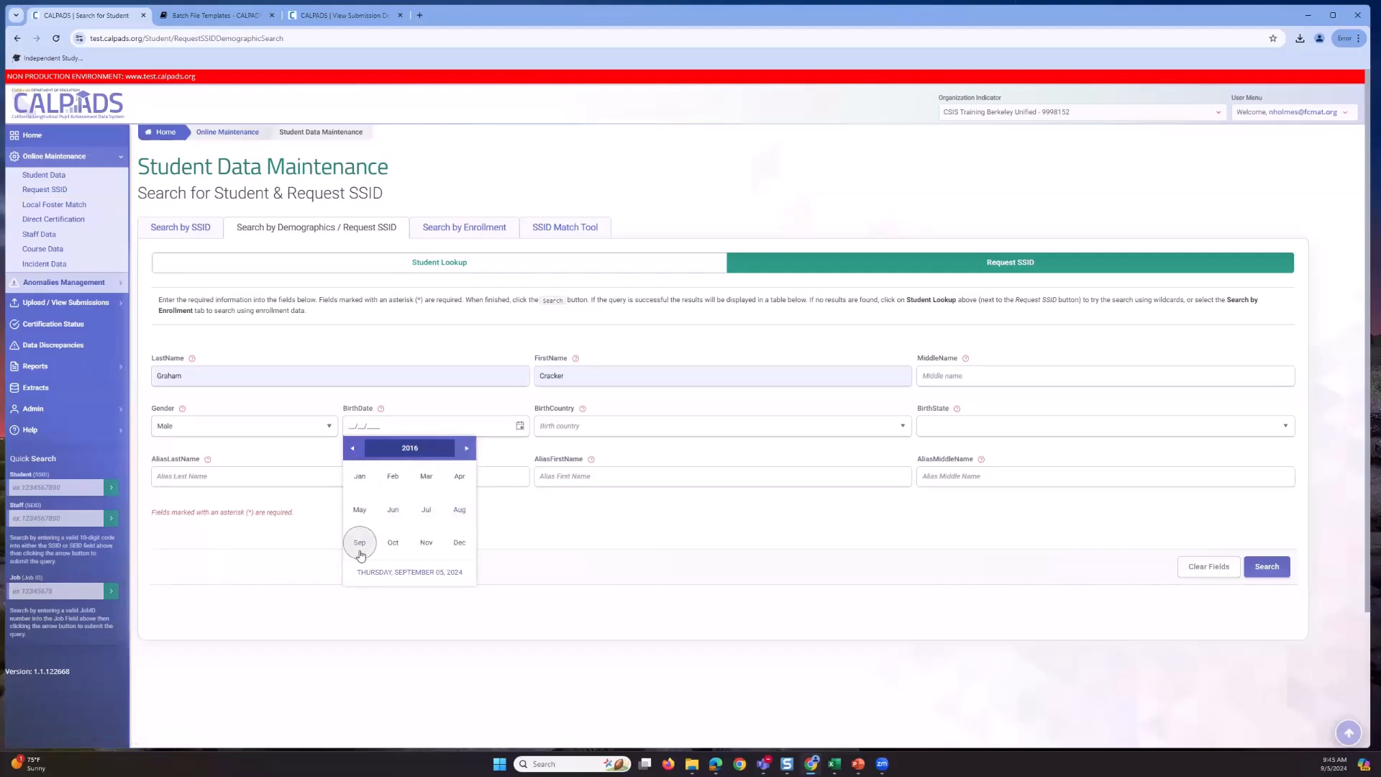
{"action": "left_click", "coordinate": [425, 509]}
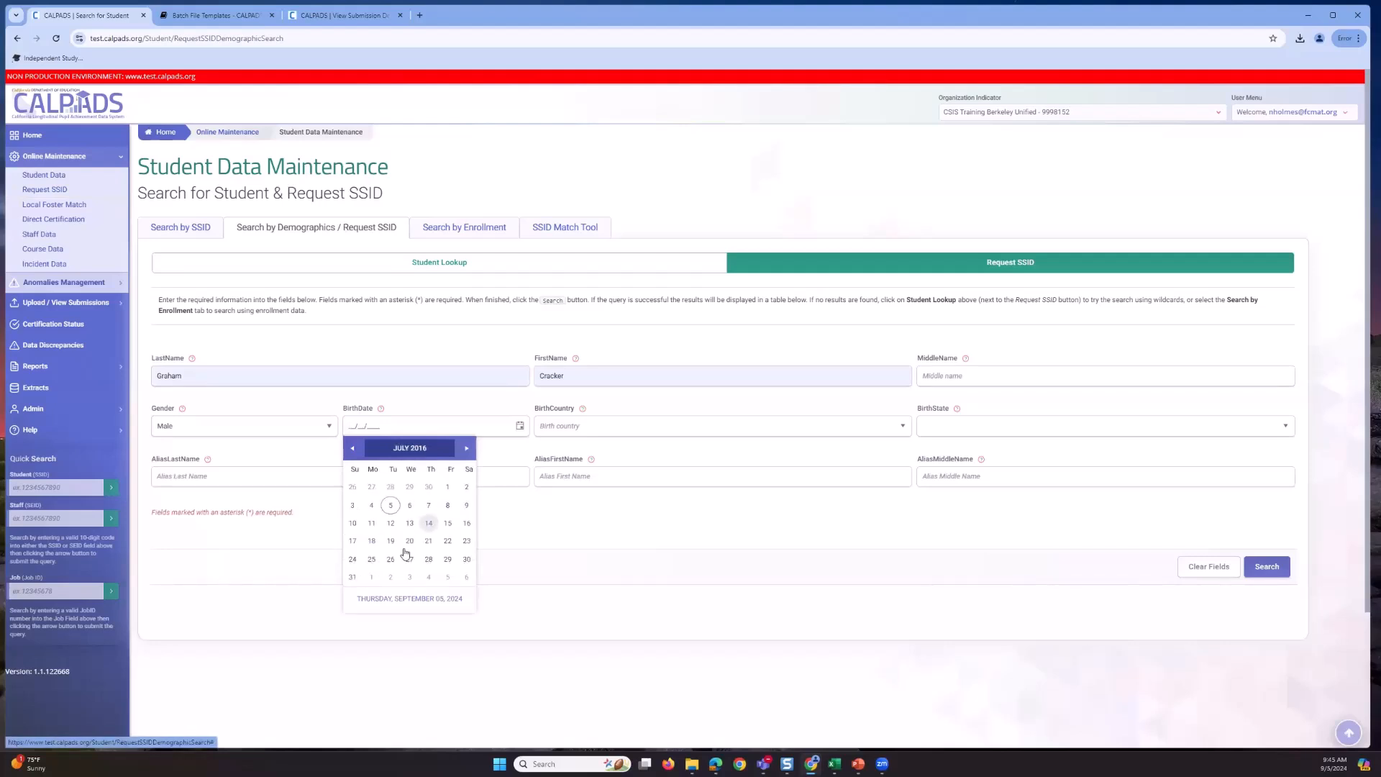
{"action": "left_click", "coordinate": [429, 505]}
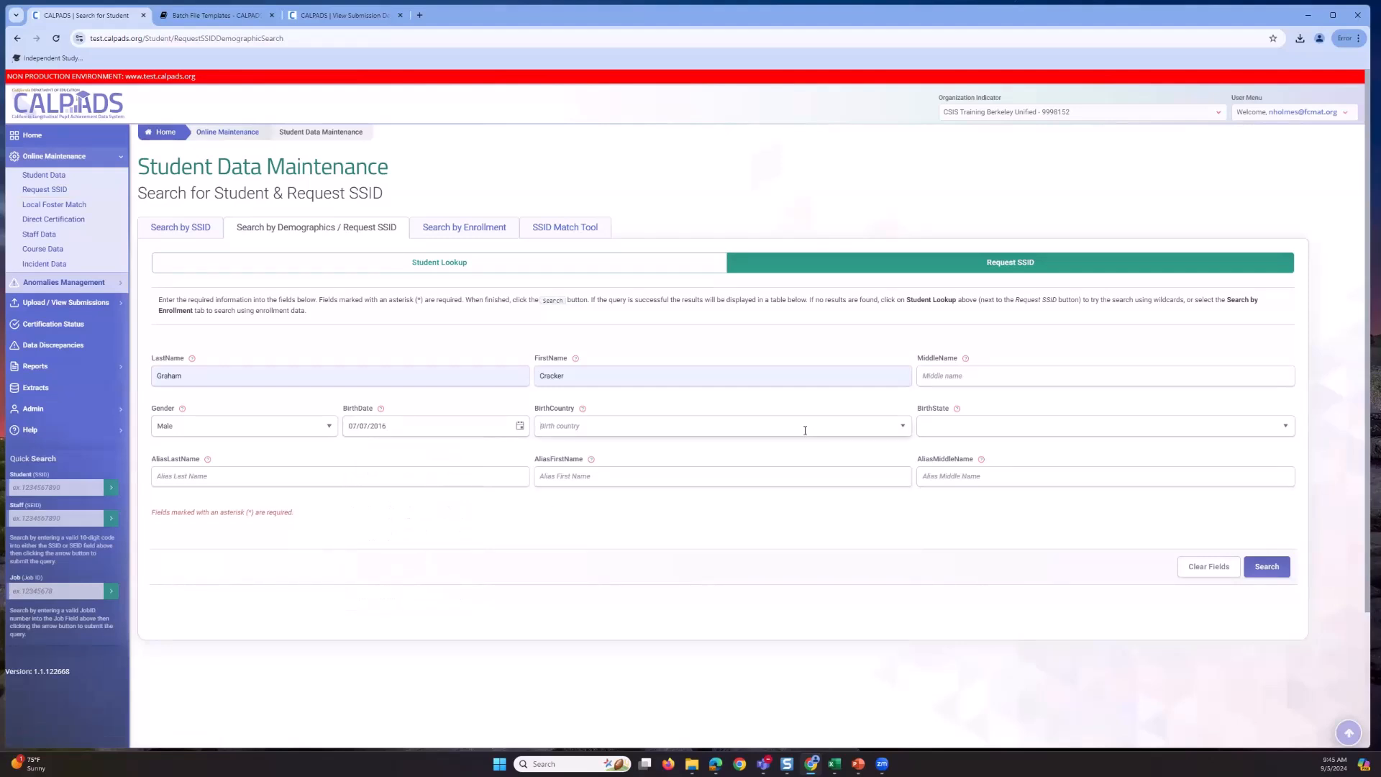
- Set the birth country to UNITED STATES-US
{"action": "type", "text": "united stat"}
{"action": "type", "text": "ed"}
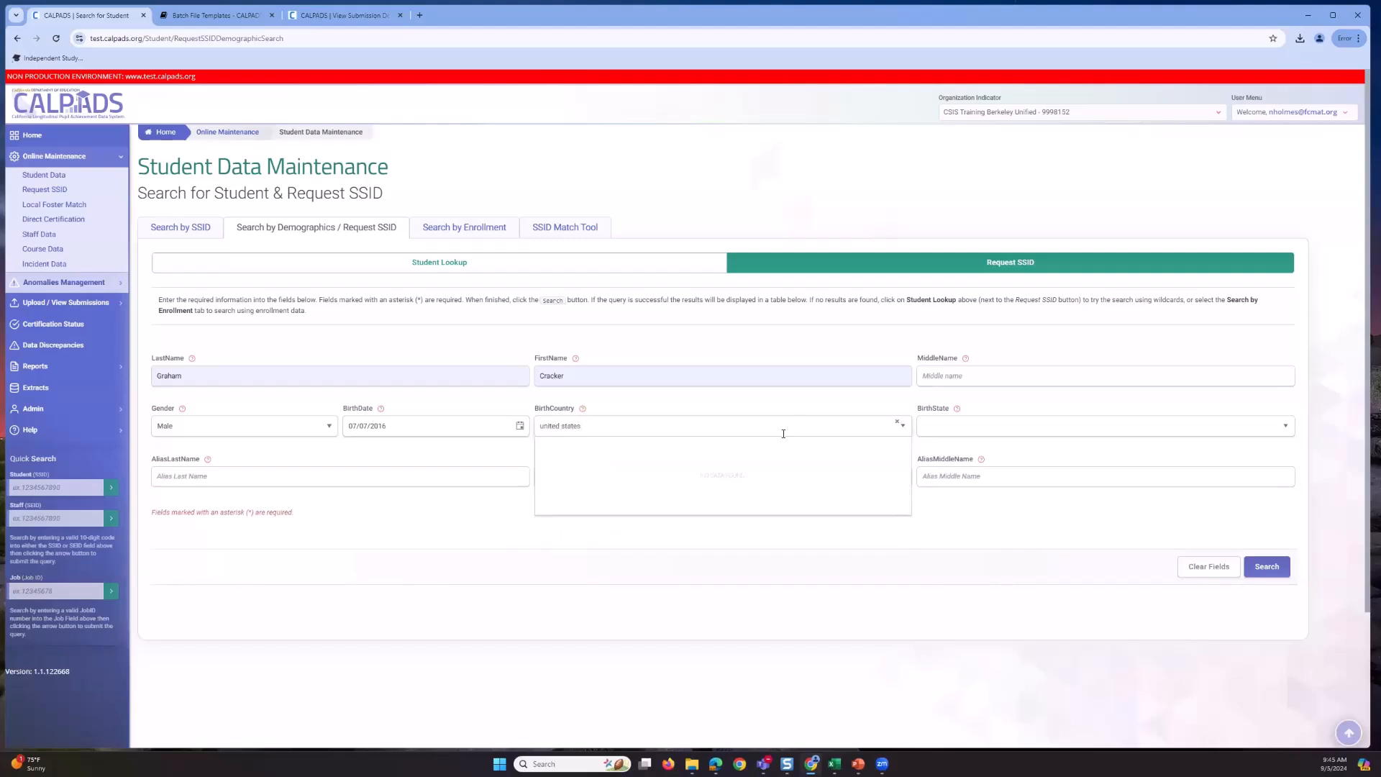
{"action": "left_click_drag", "start_coordinate": [585, 425], "coordinate": [540, 431]}
{"action": "key", "text": "BackSpace"}
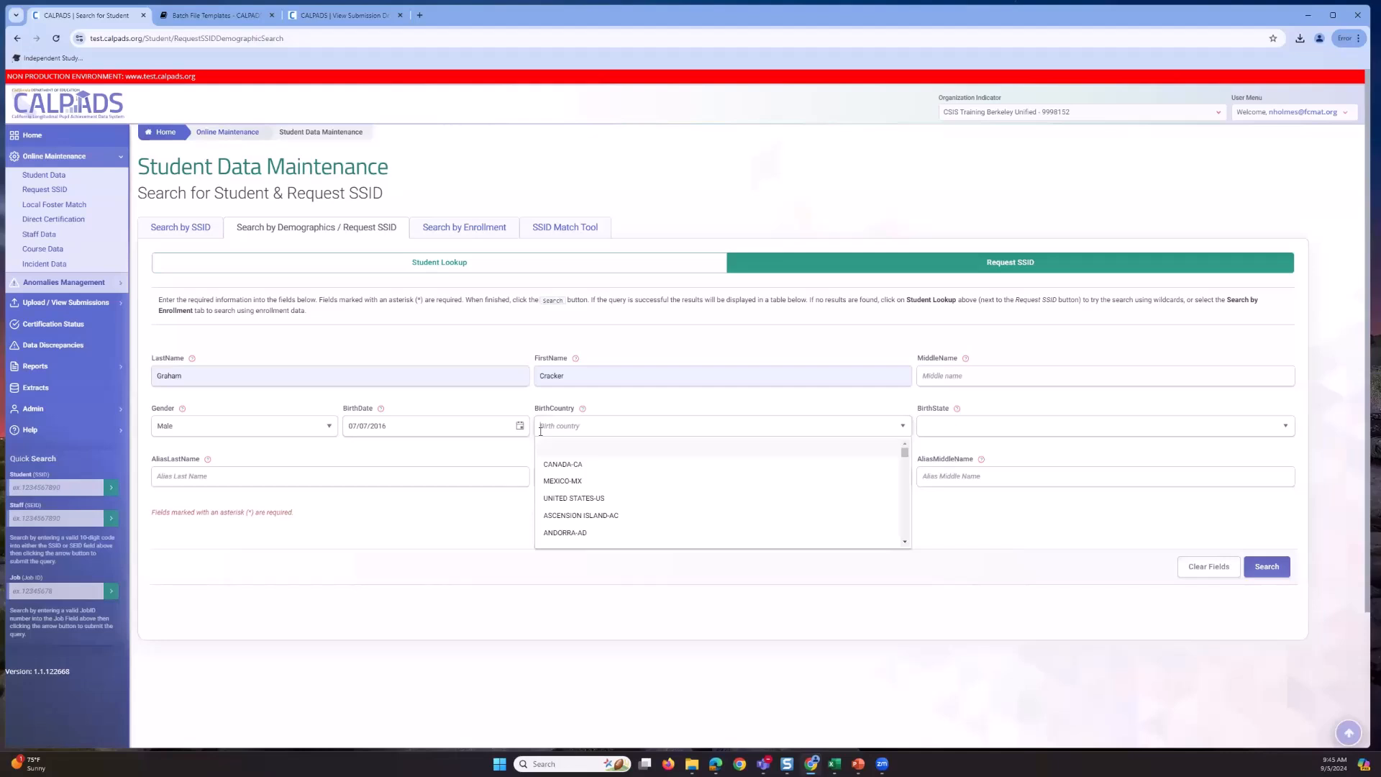
{"action": "type", "text": "un"}
{"action": "left_click", "coordinate": [604, 499]}
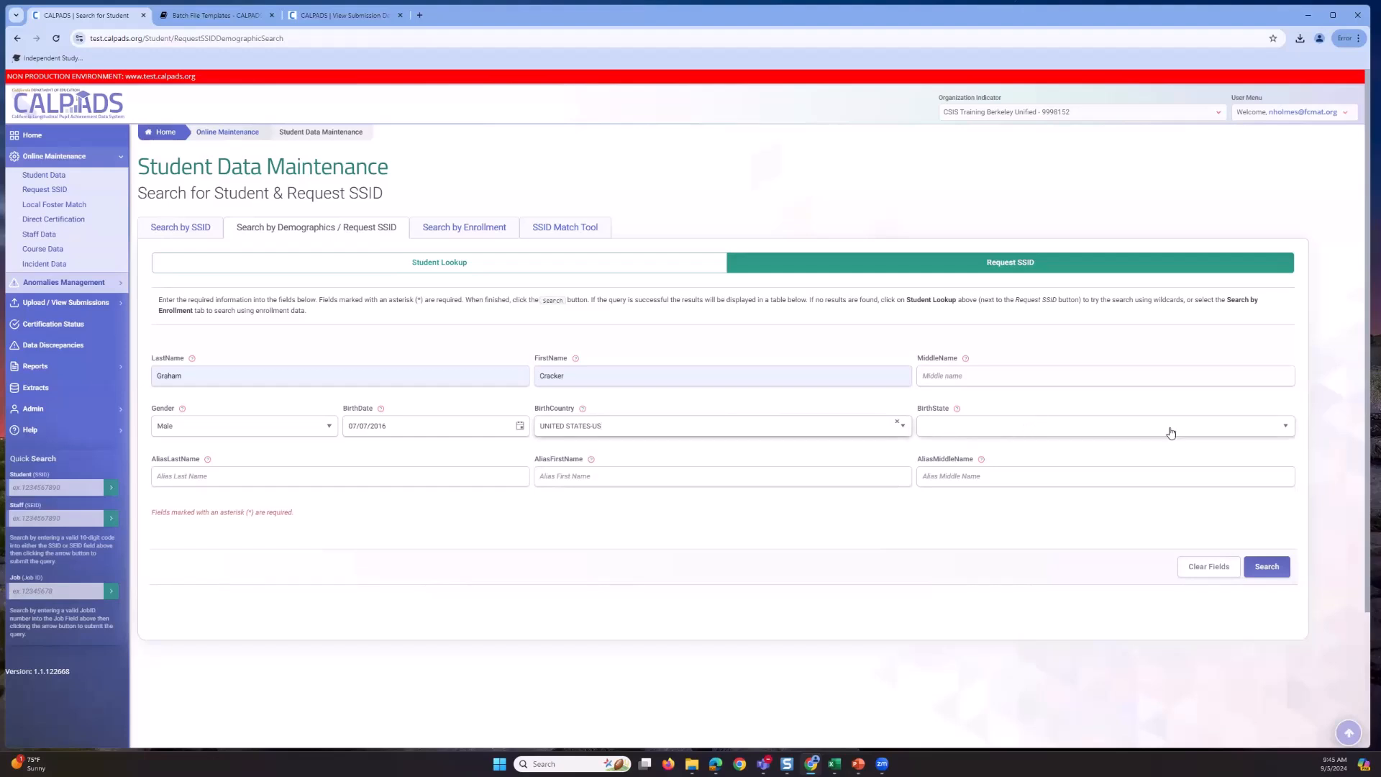
- Set Birth State to California US-CA by searching 'california' in the list
{"action": "left_click", "coordinate": [1285, 428]}
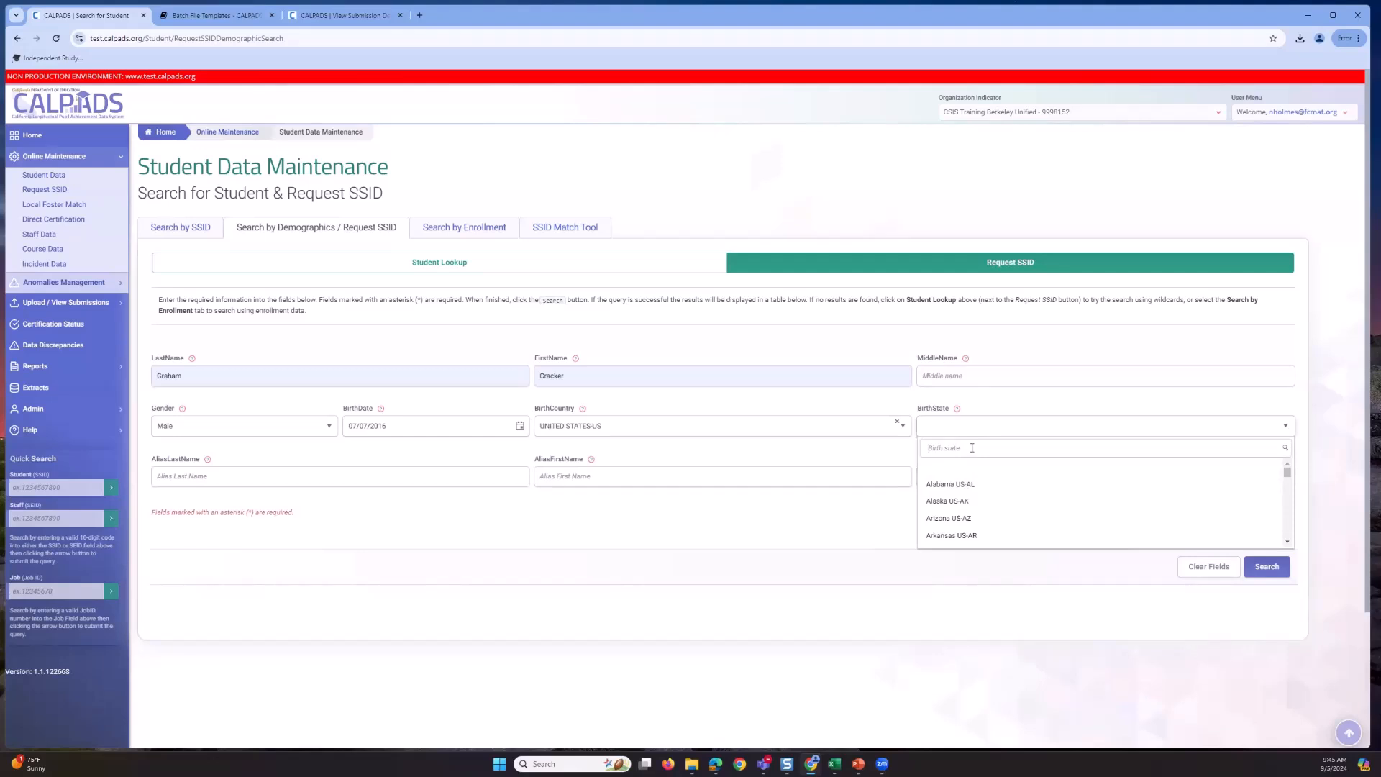
{"action": "type", "text": "ca"}
{"action": "scroll", "coordinate": [971, 481], "scroll_direction": "down", "scroll_amount": 2}
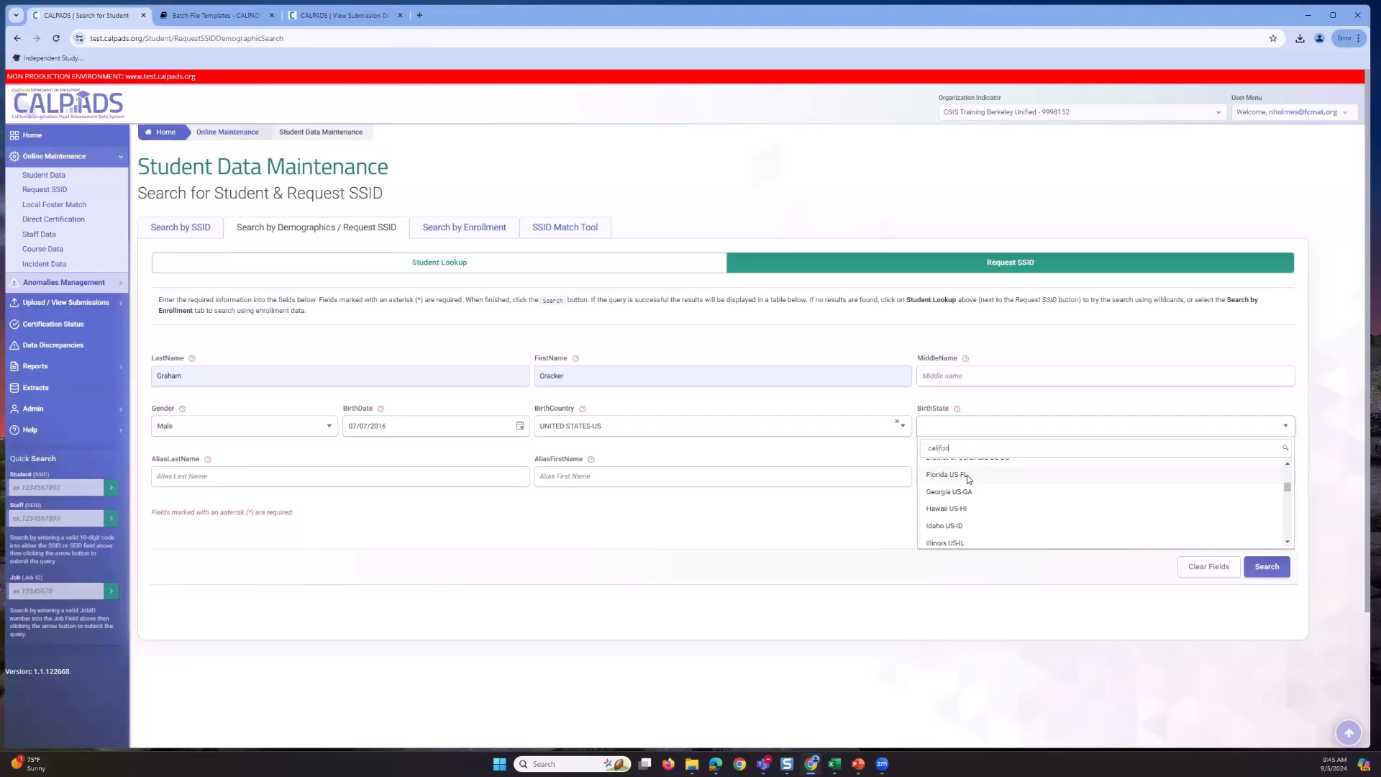
{"action": "type", "text": "lifo"}
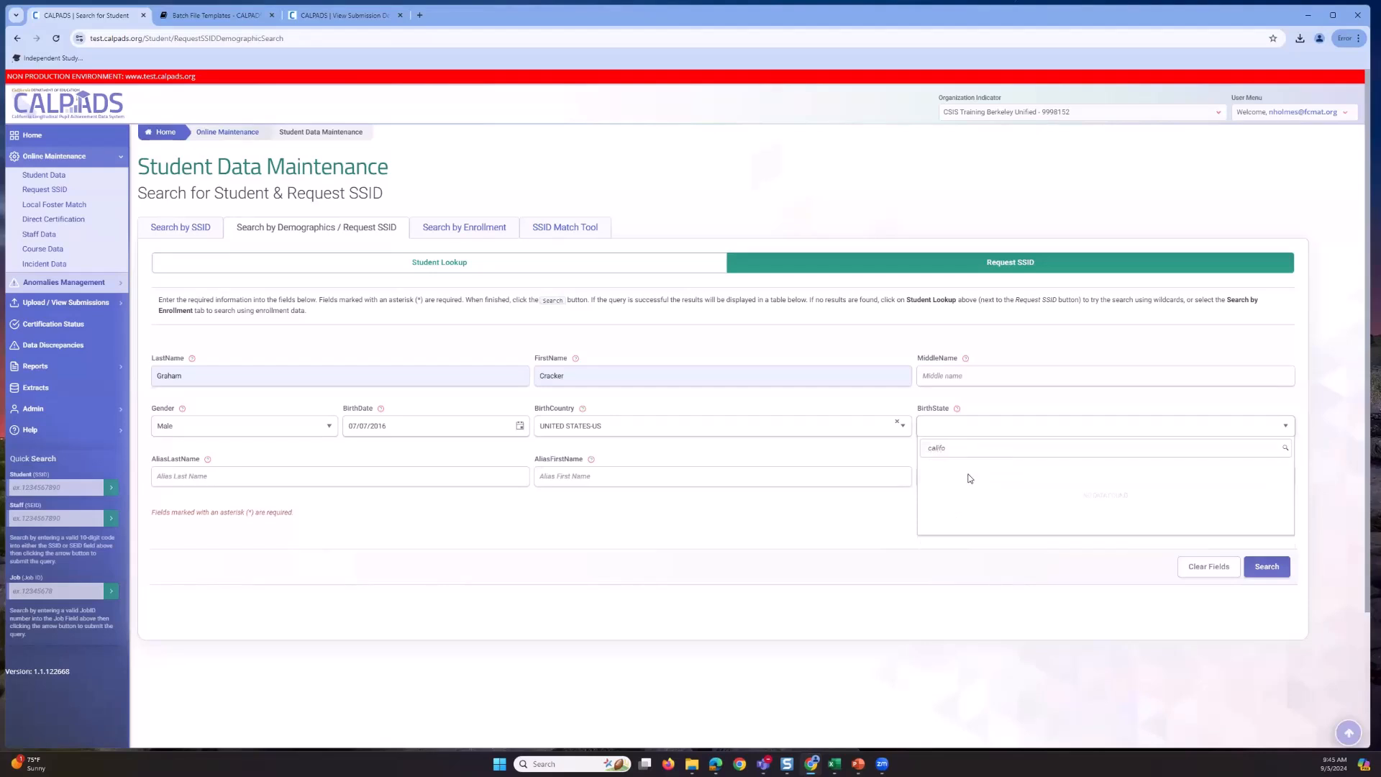
{"action": "type", "text": "rnia"}
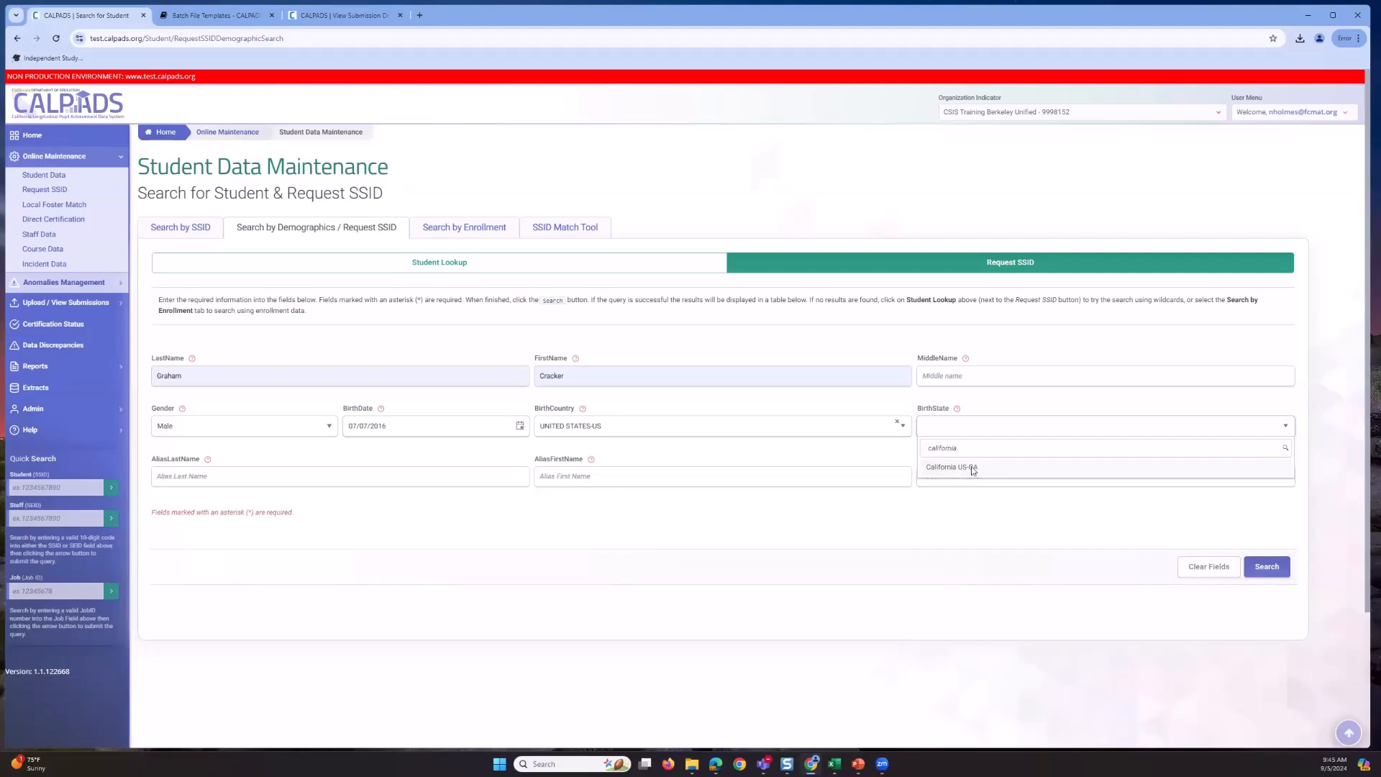
{"action": "left_click", "coordinate": [970, 467]}
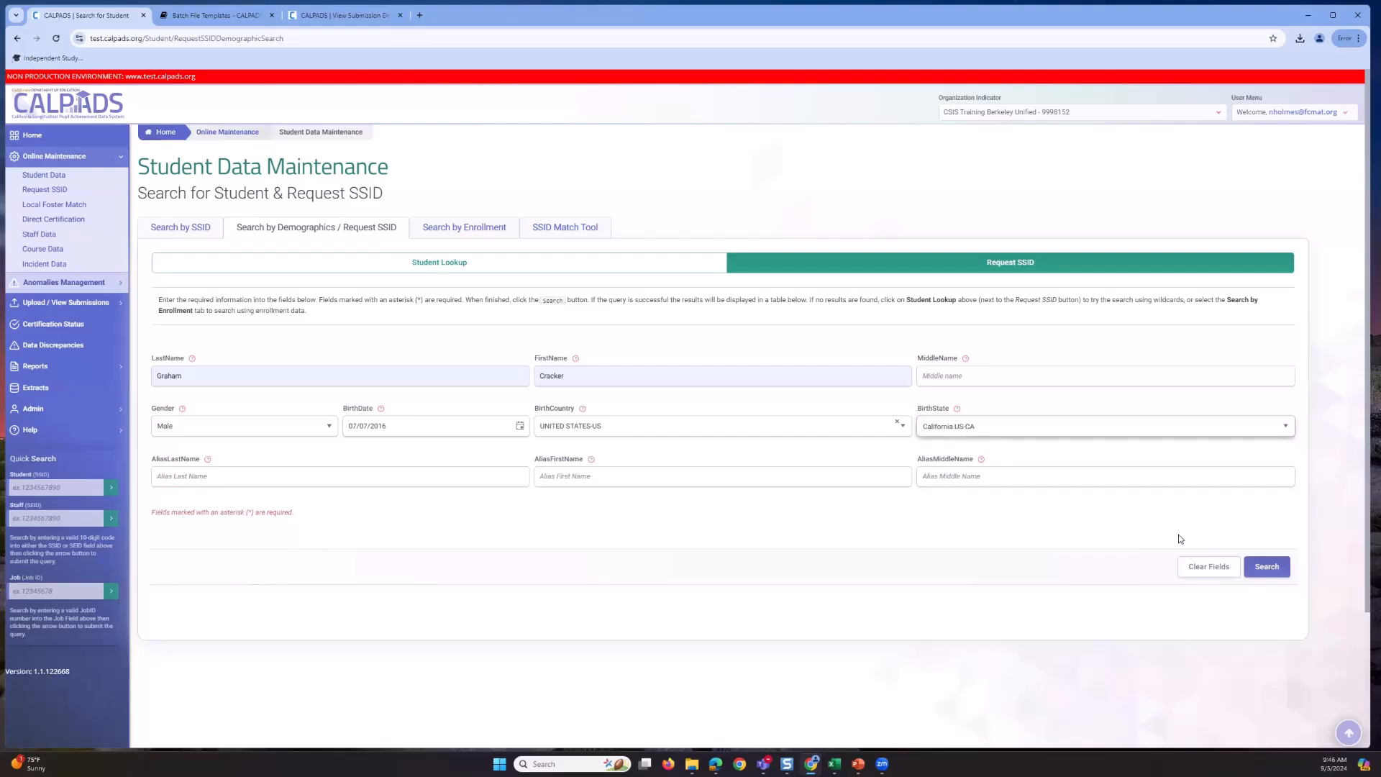
- Submit the demographic search and switch to the training slides while it runs
{"action": "left_click", "coordinate": [1258, 569]}
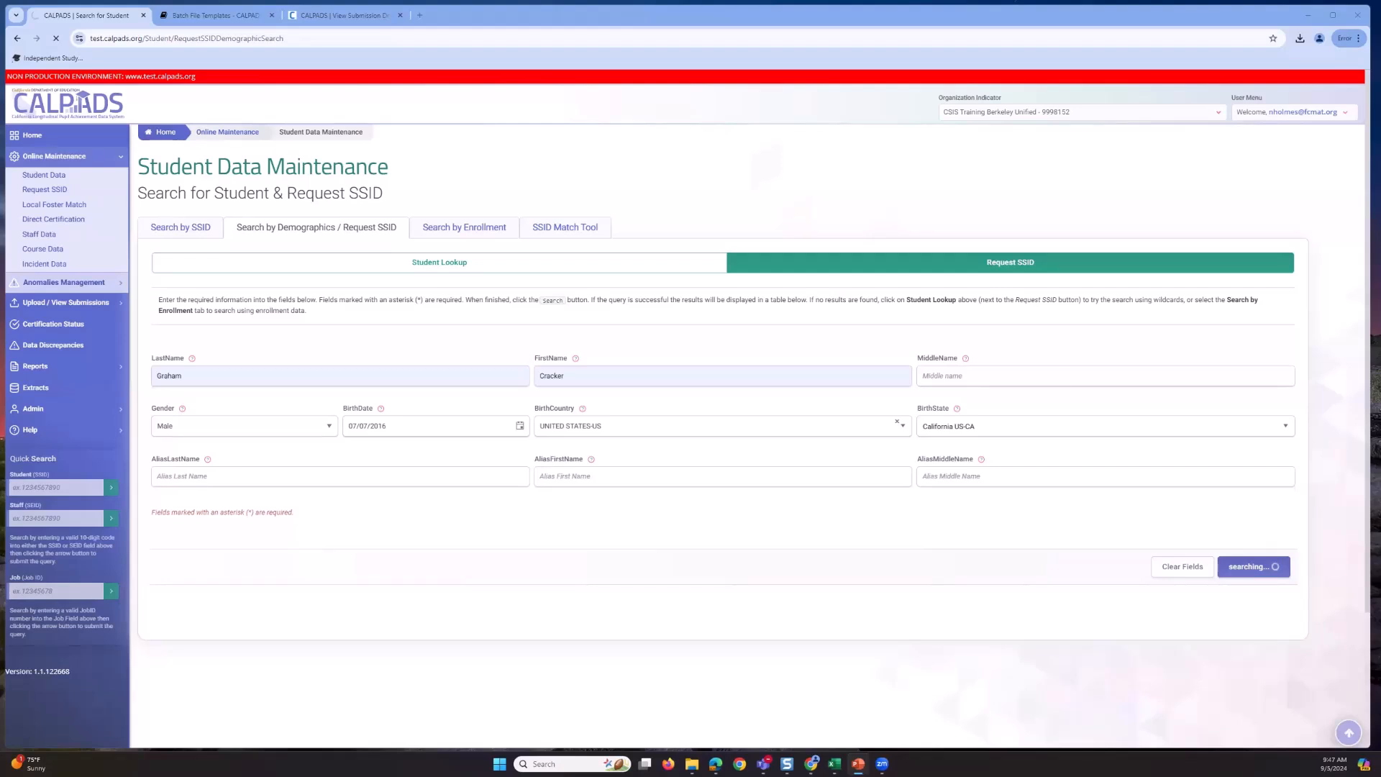
{"action": "key", "text": "Escape"}
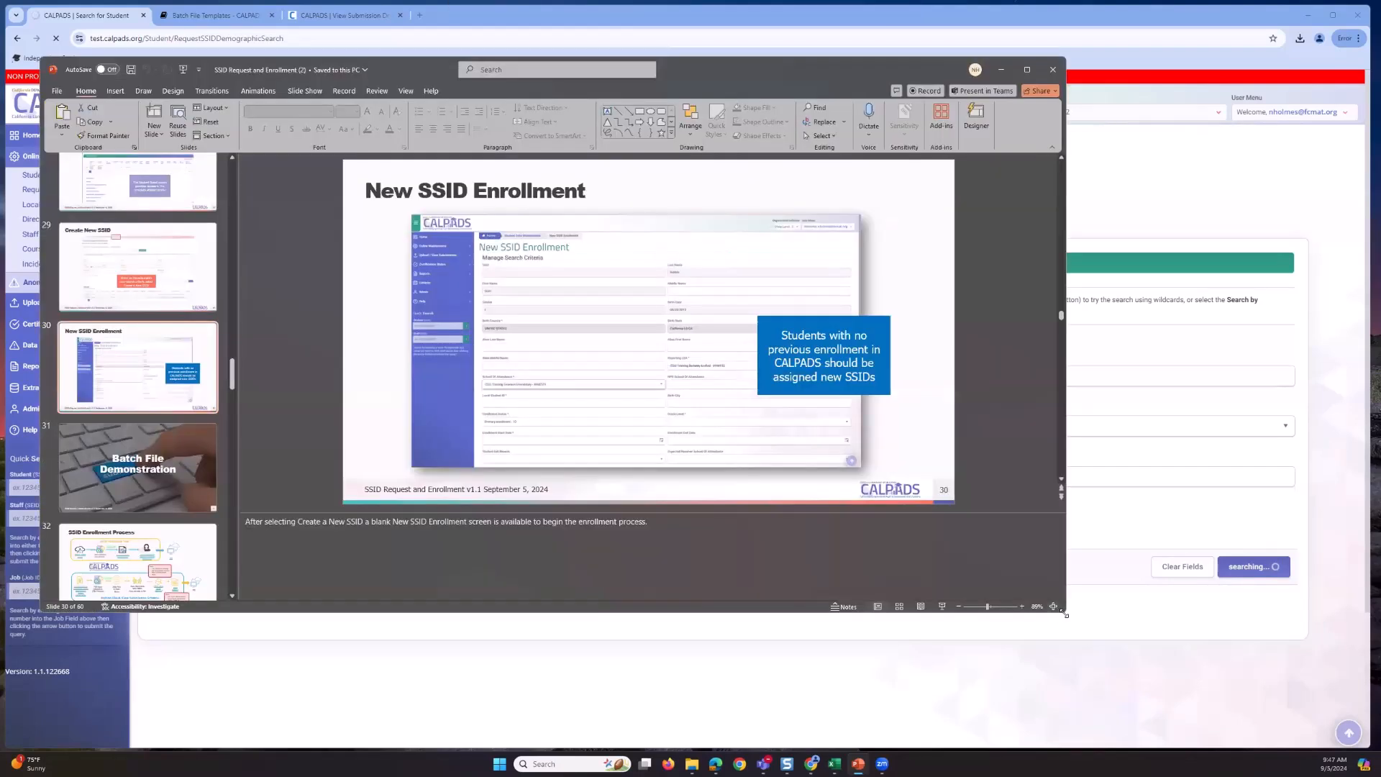
- Enlarge the PowerPoint training deck window
{"action": "left_click_drag", "start_coordinate": [1065, 615], "coordinate": [1358, 744]}
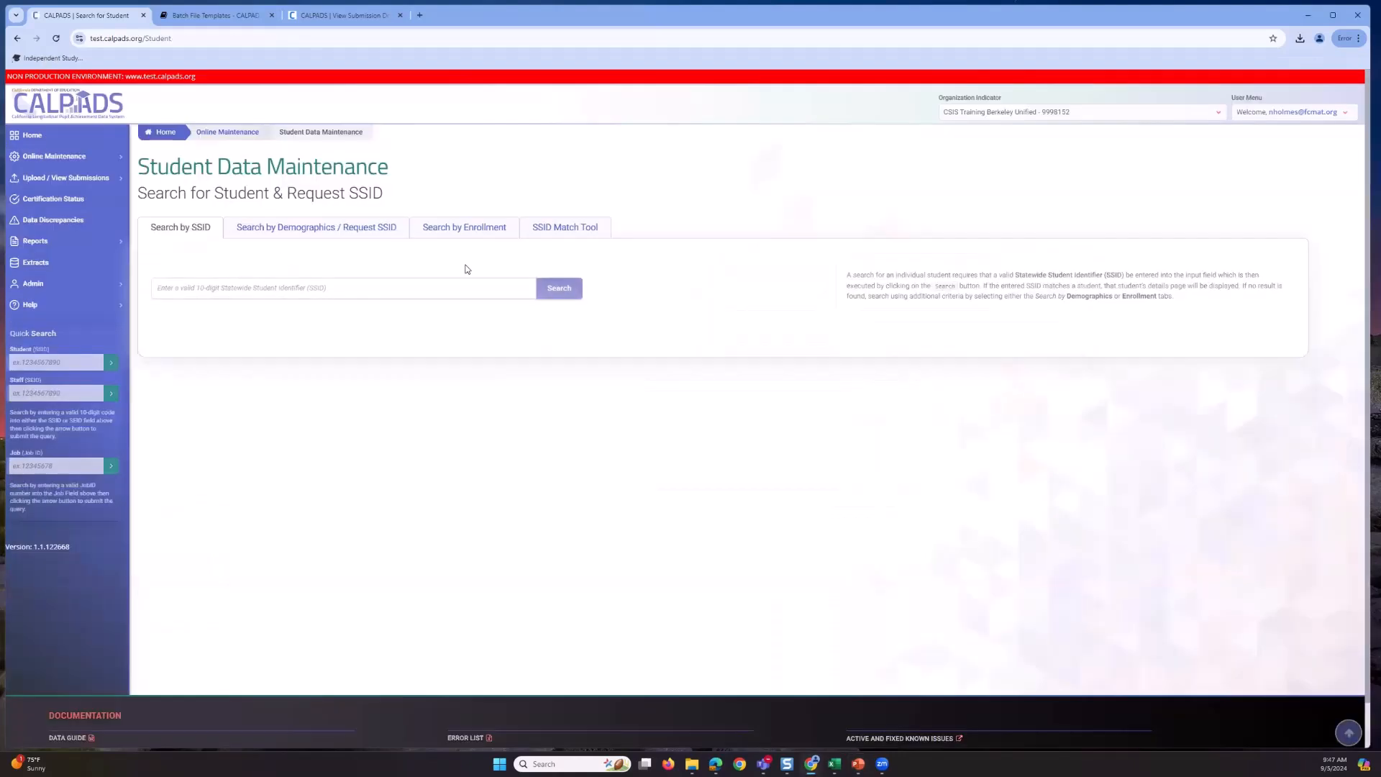
- Switch to Search by Enrollment and choose Emerson Elementary with grade 02-Second Grade
{"action": "left_click", "coordinate": [462, 234]}
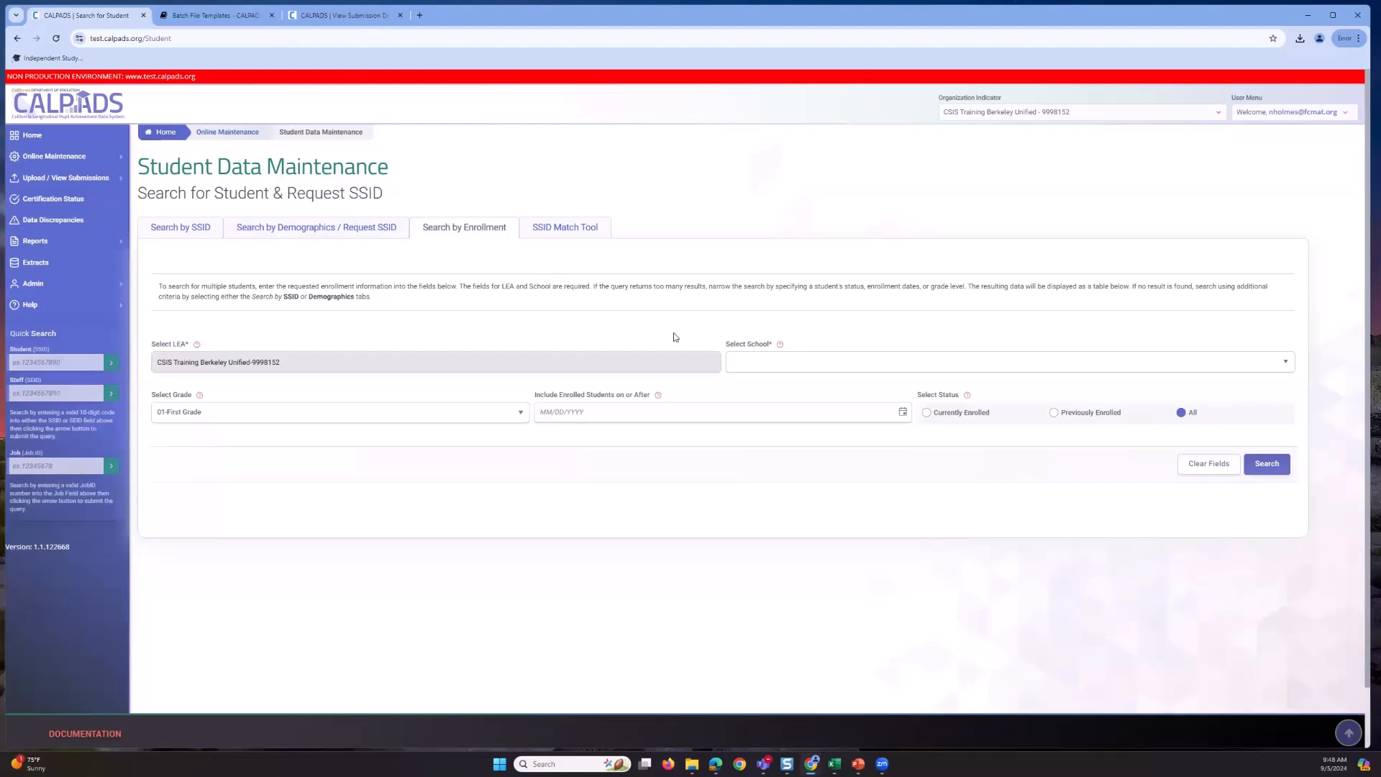
{"action": "left_click", "coordinate": [1283, 368]}
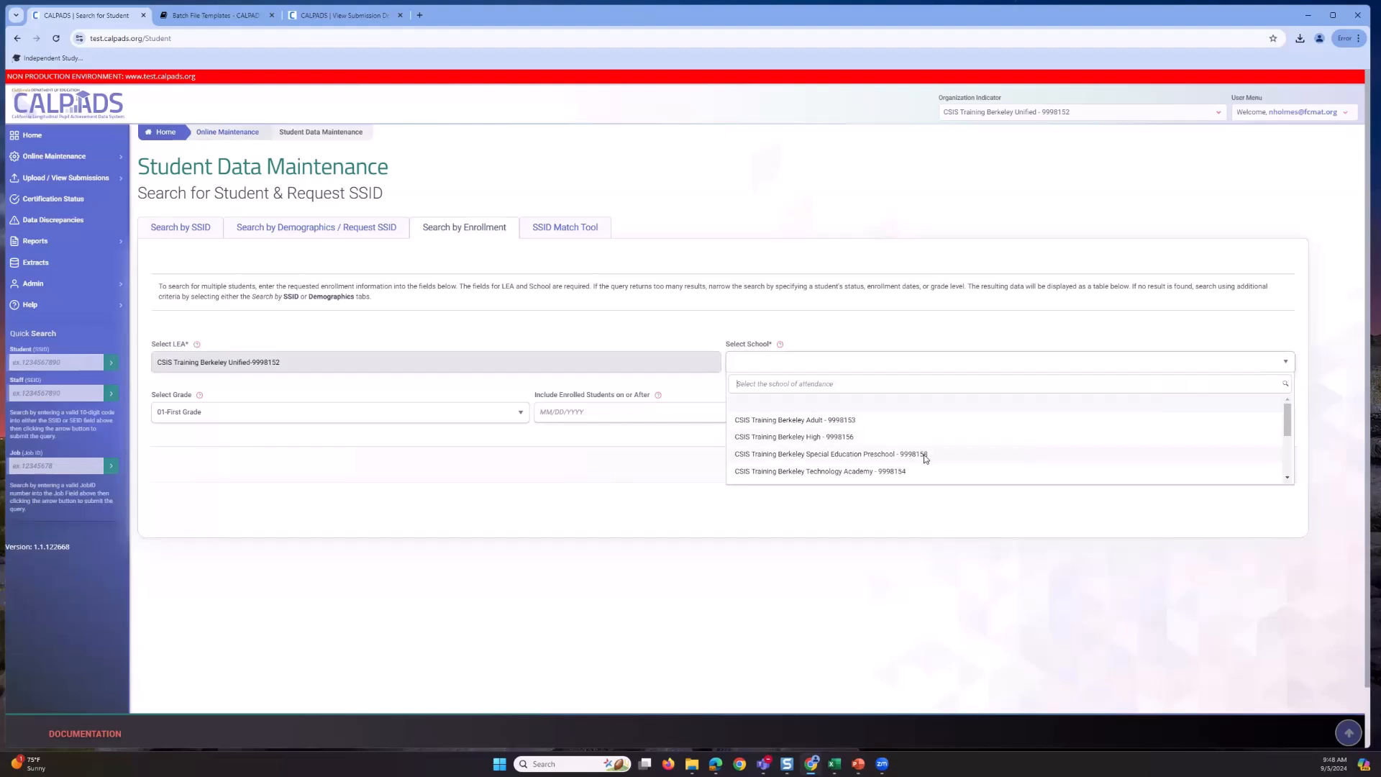
{"action": "scroll", "coordinate": [912, 455], "scroll_direction": "down", "scroll_amount": 3}
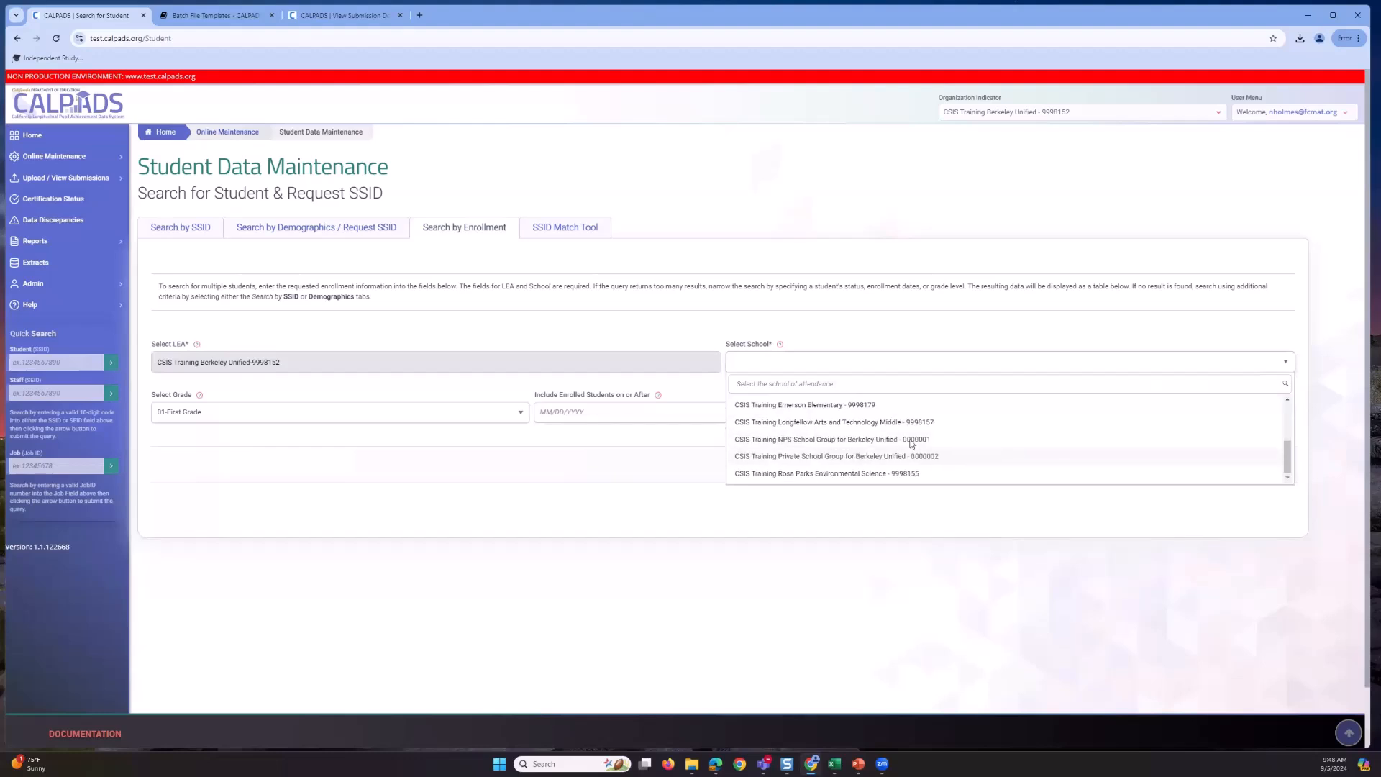
{"action": "left_click", "coordinate": [878, 405]}
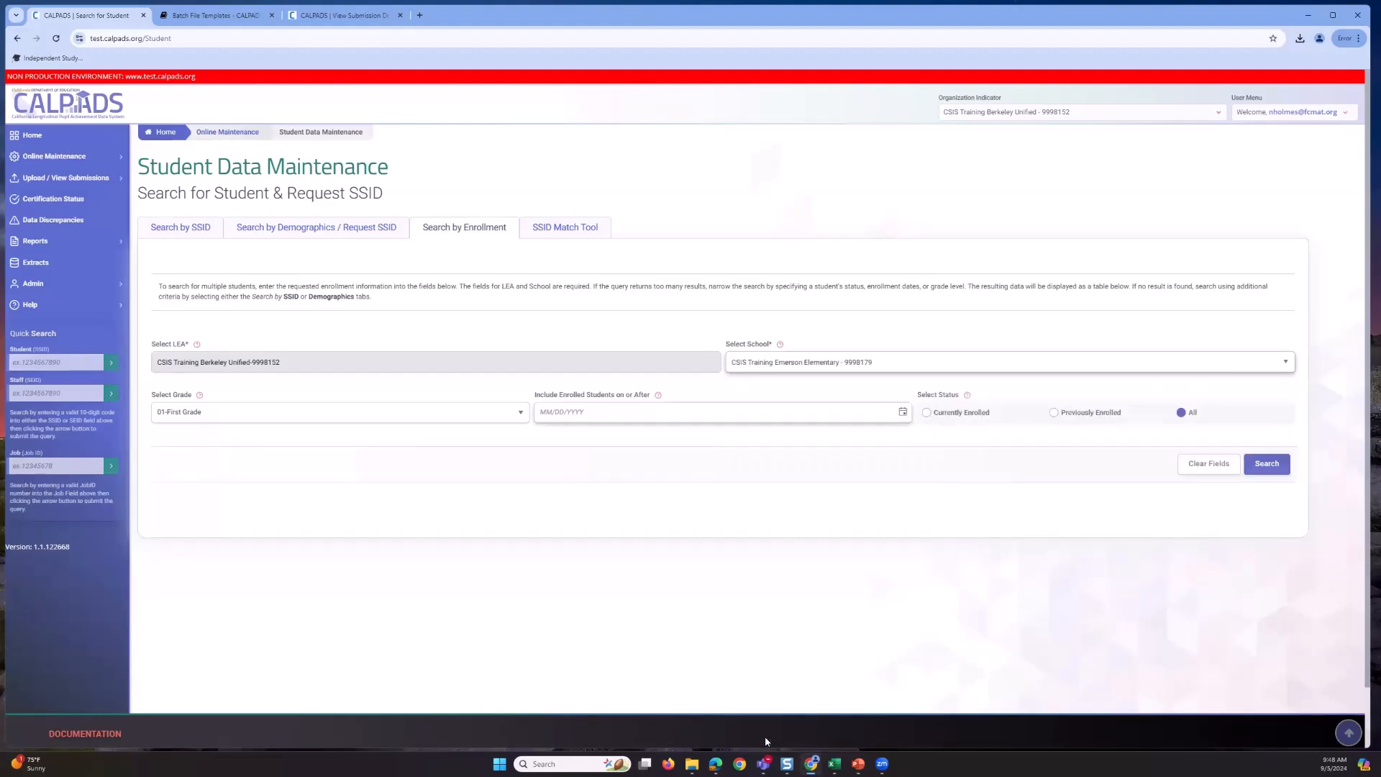
{"action": "left_click", "coordinate": [518, 411]}
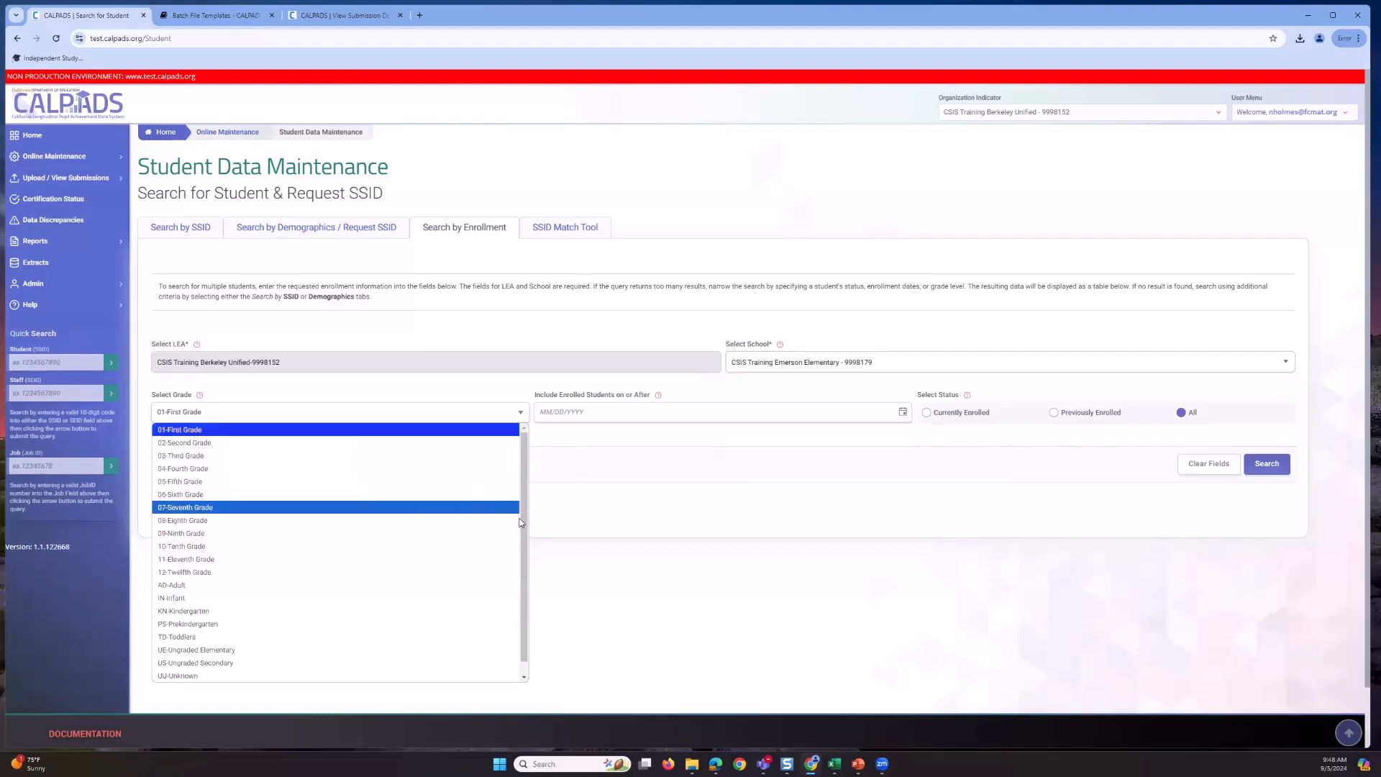
{"action": "left_click", "coordinate": [524, 678]}
{"action": "left_click_drag", "start_coordinate": [523, 676], "coordinate": [545, 440]}
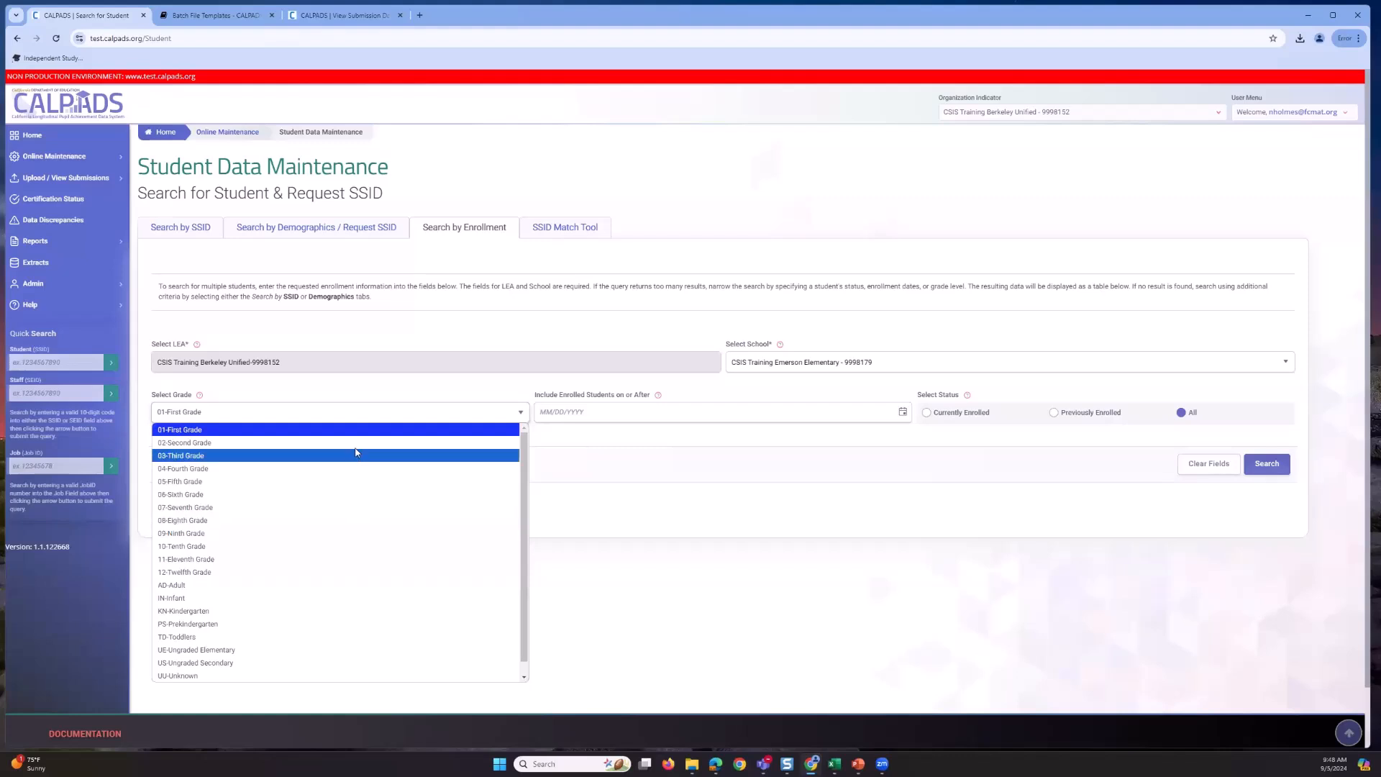
{"action": "left_click", "coordinate": [357, 444]}
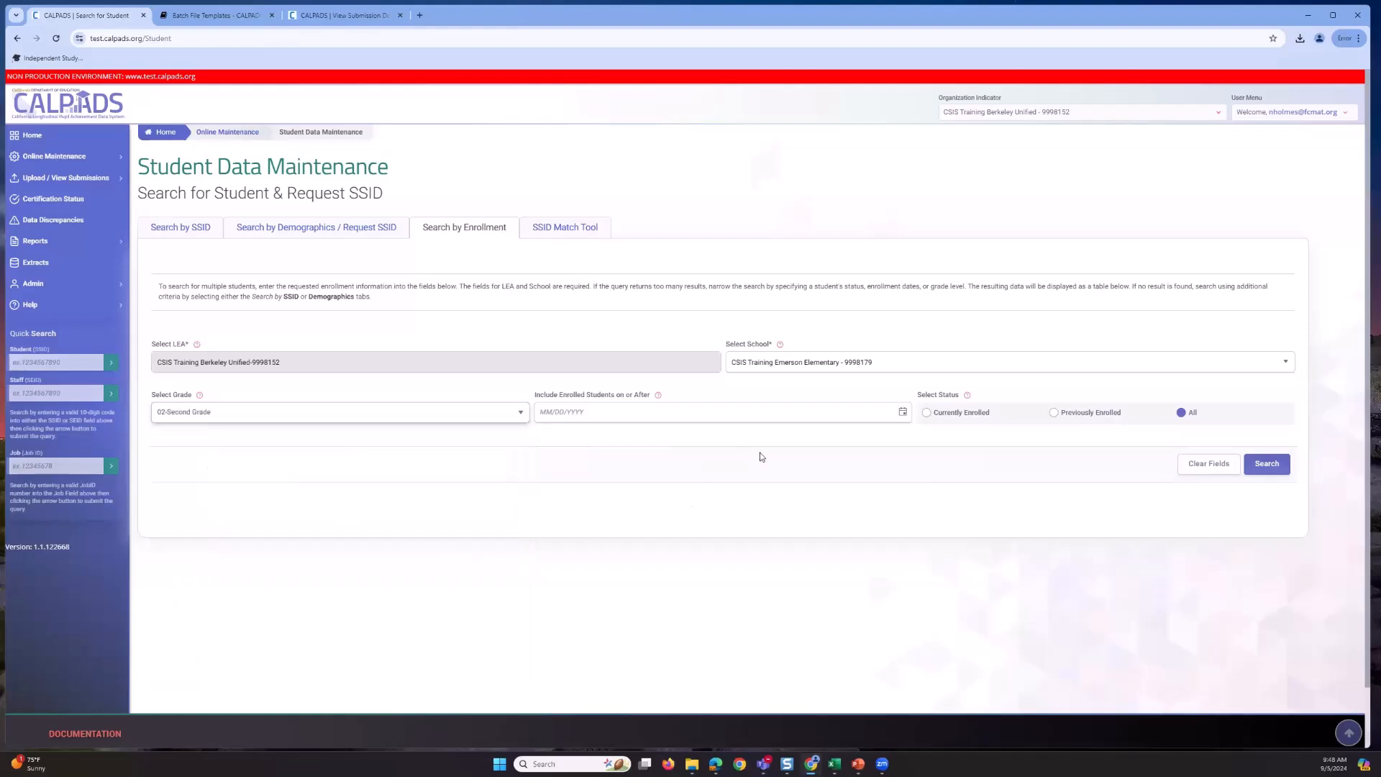
{"action": "left_click", "coordinate": [522, 414]}
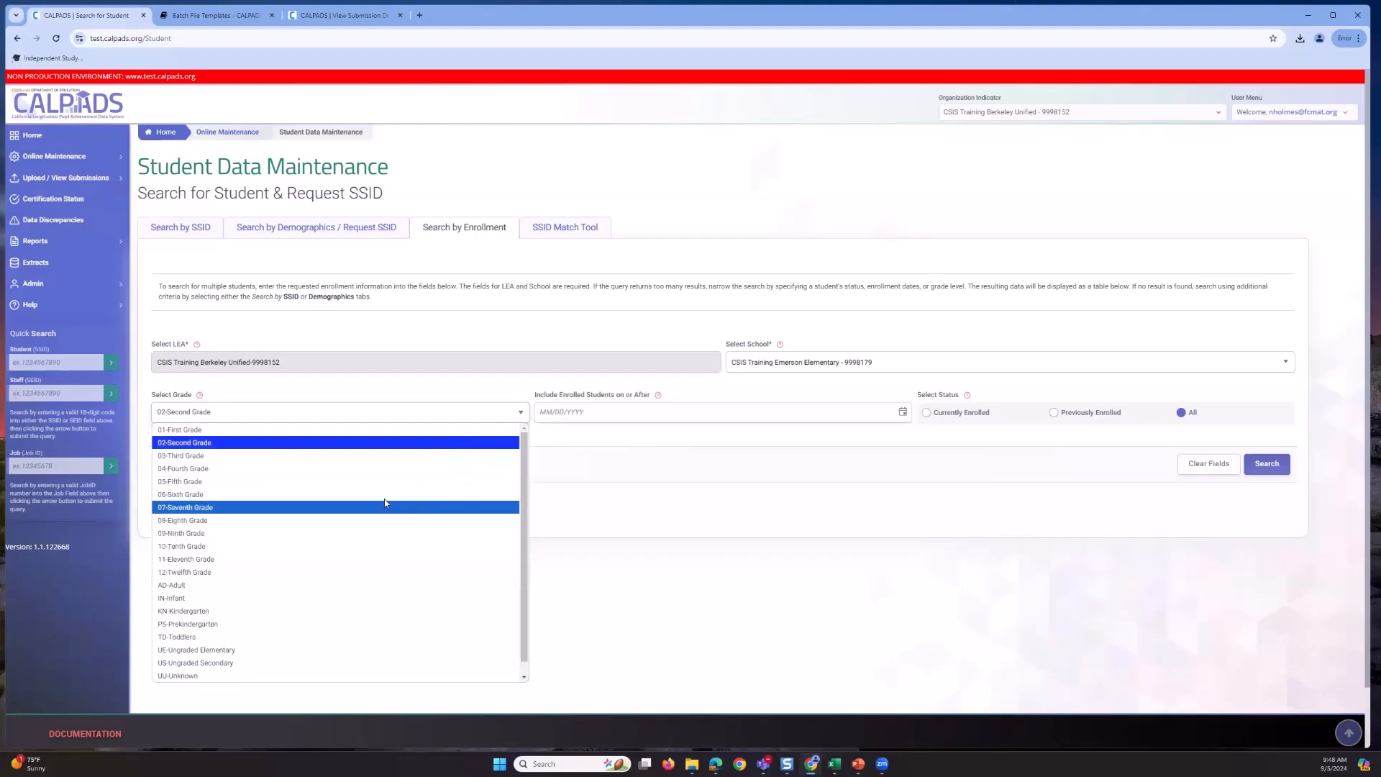
{"action": "left_click", "coordinate": [720, 488]}
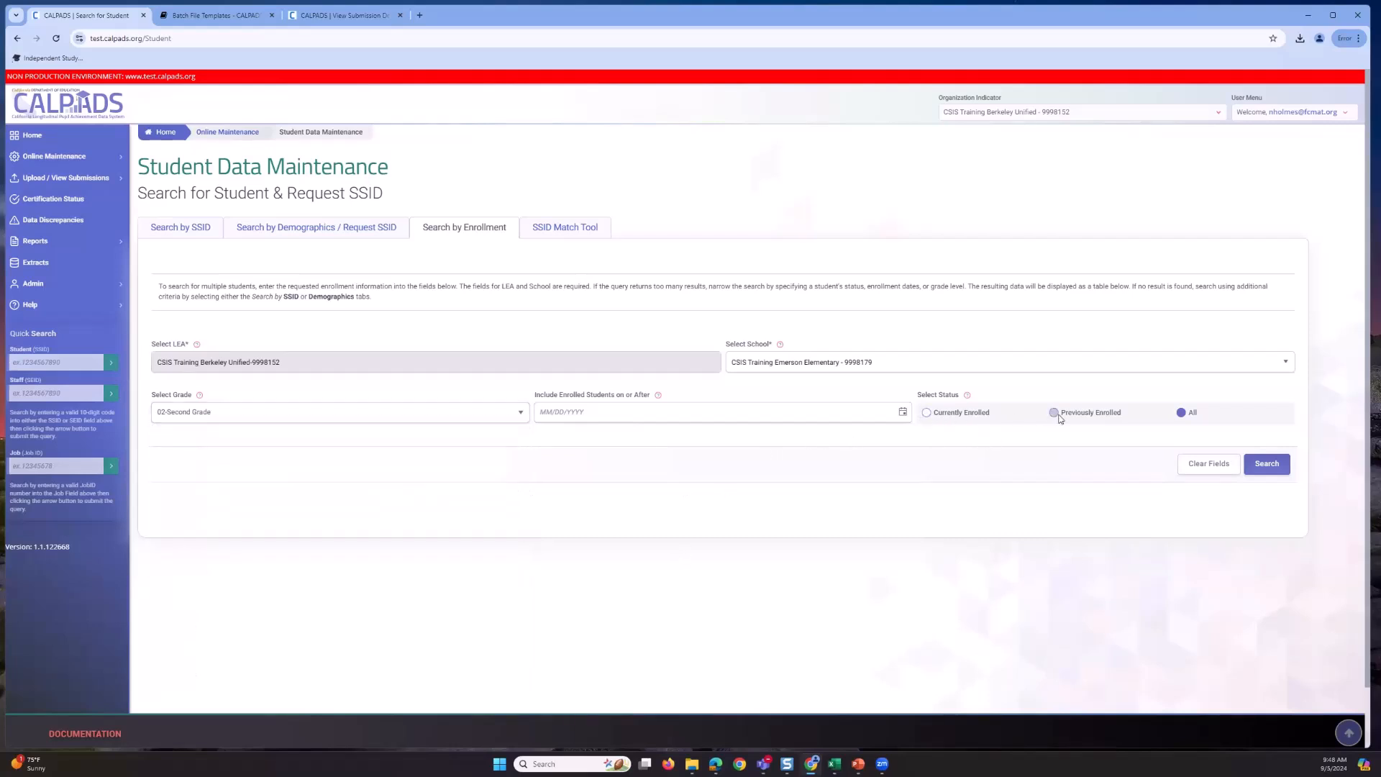
- Set the enrollment date to 07/01/2024 and limit results to currently enrolled students
{"action": "left_click", "coordinate": [904, 414]}
{"action": "left_click", "coordinate": [545, 434]}
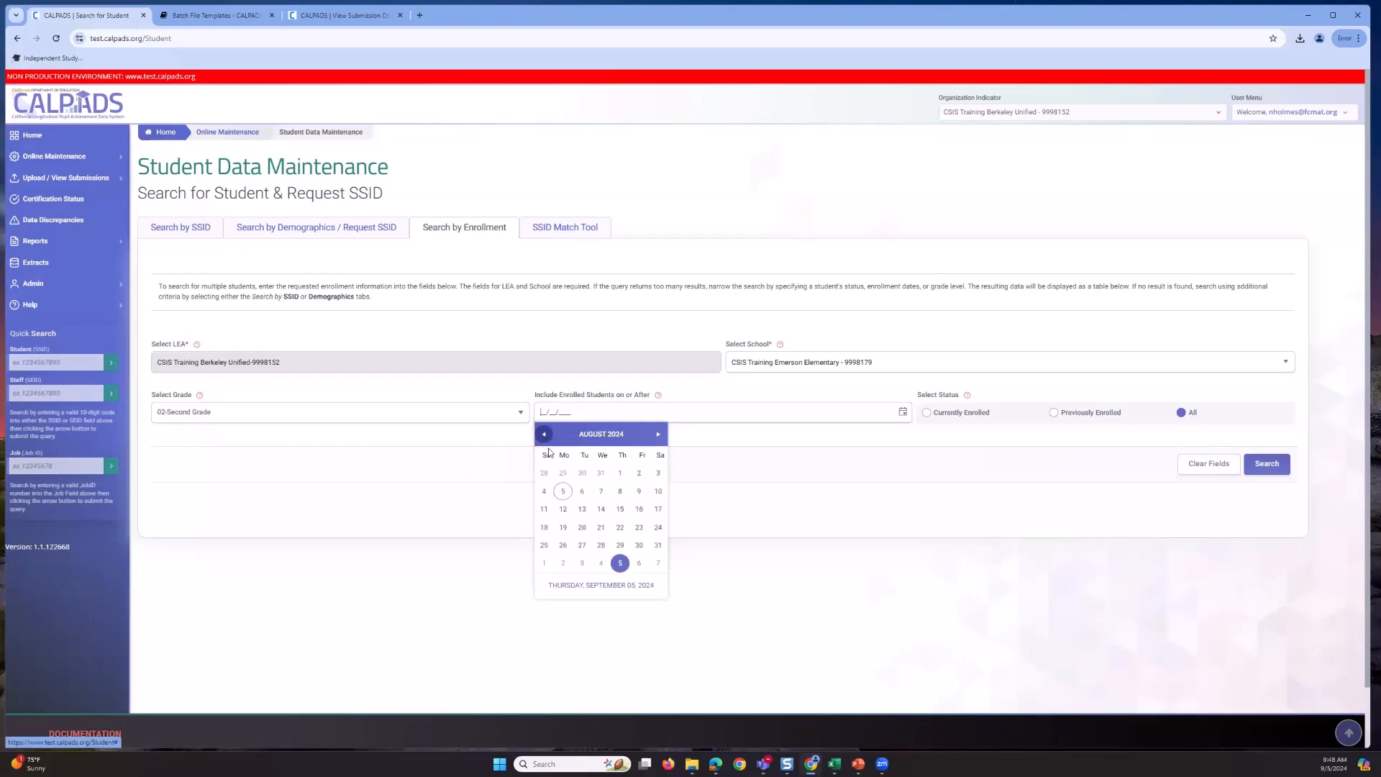
{"action": "left_click", "coordinate": [620, 473]}
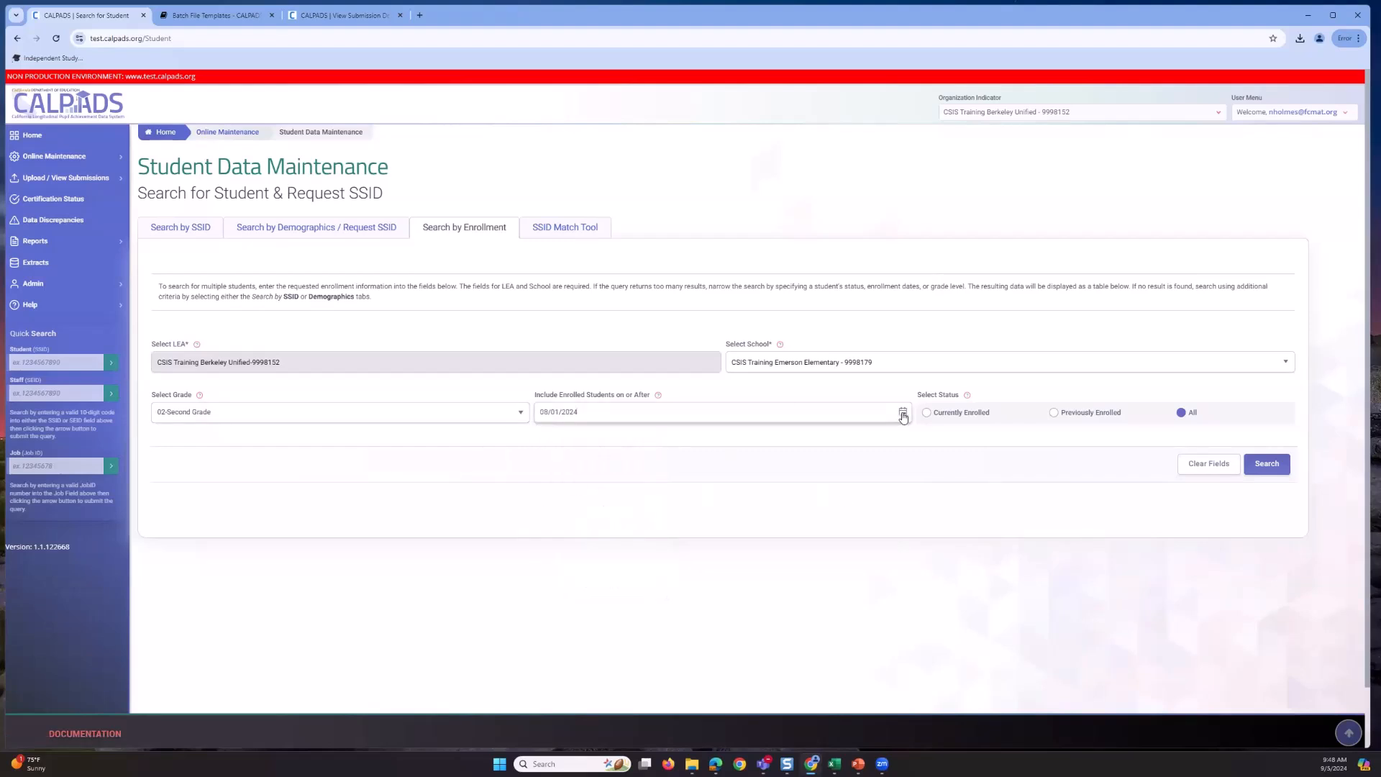
{"action": "left_click", "coordinate": [616, 412]}
{"action": "left_click", "coordinate": [543, 433]}
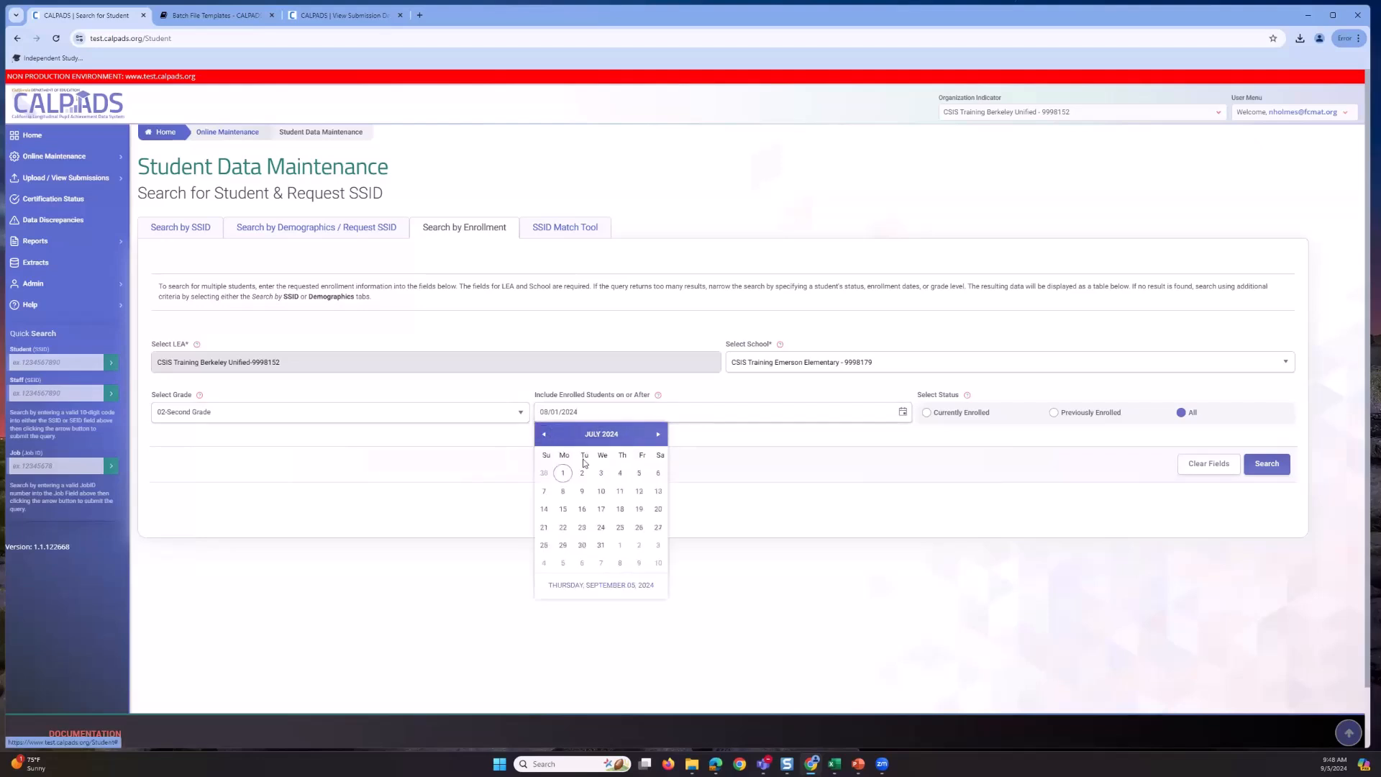
{"action": "left_click", "coordinate": [572, 474]}
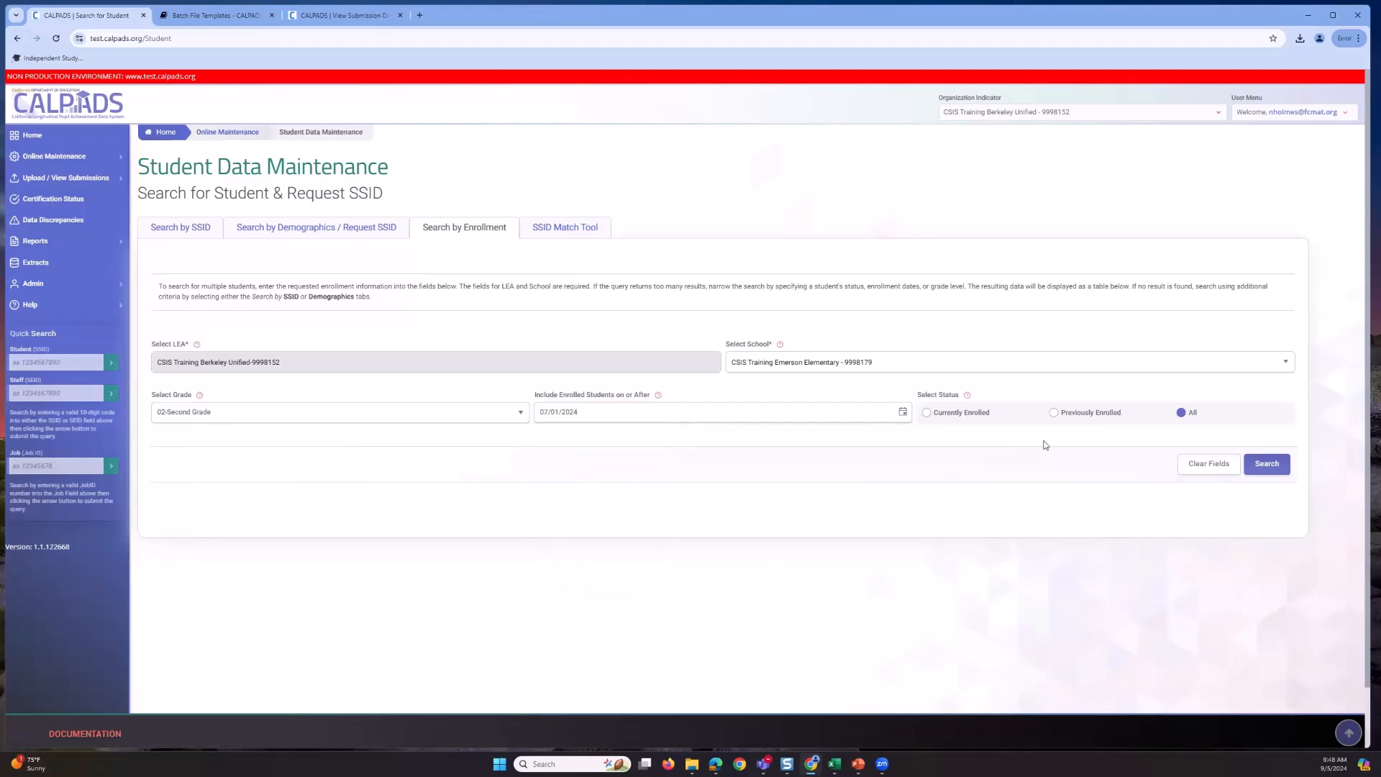
{"action": "left_click", "coordinate": [927, 412]}
- Run the second-grade search, then change the grade filter to 03-Third Grade
{"action": "left_click", "coordinate": [1260, 466]}
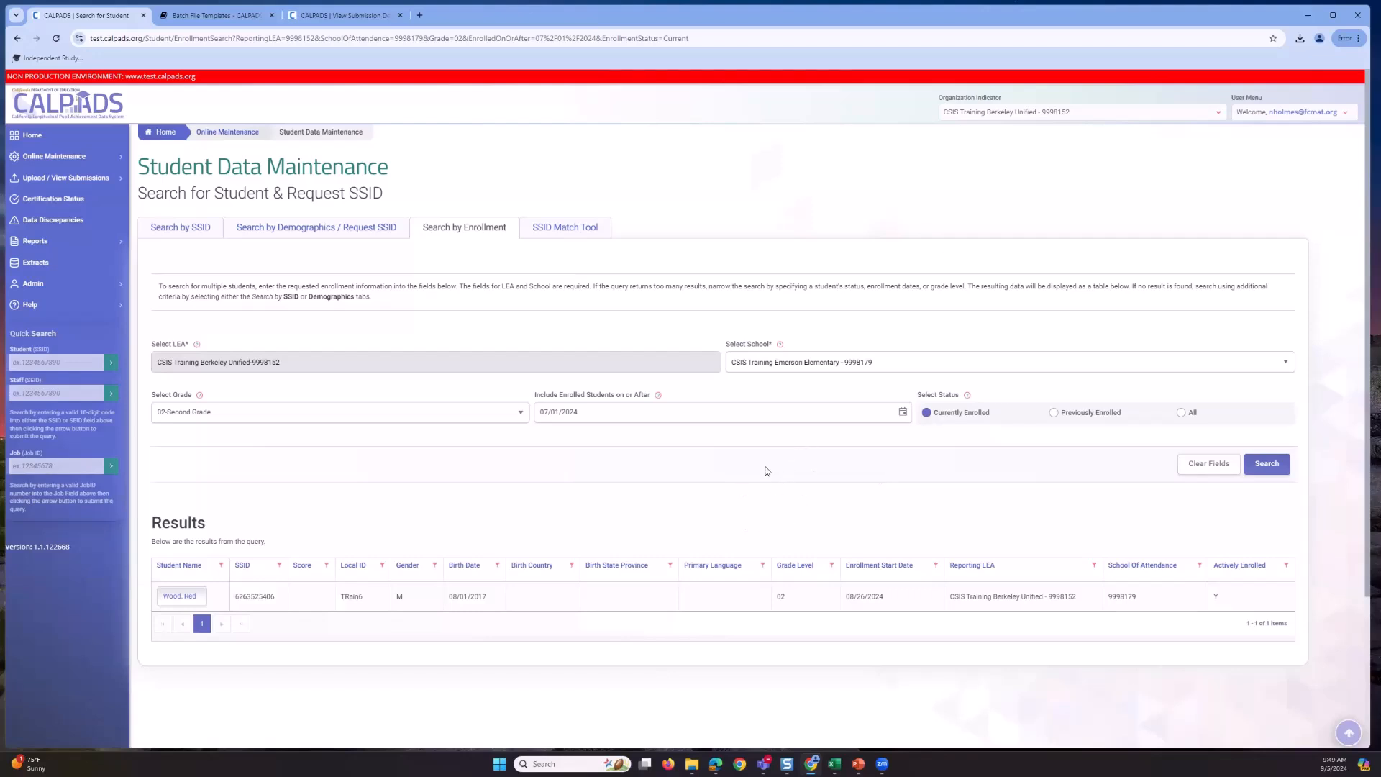
{"action": "left_click", "coordinate": [519, 418]}
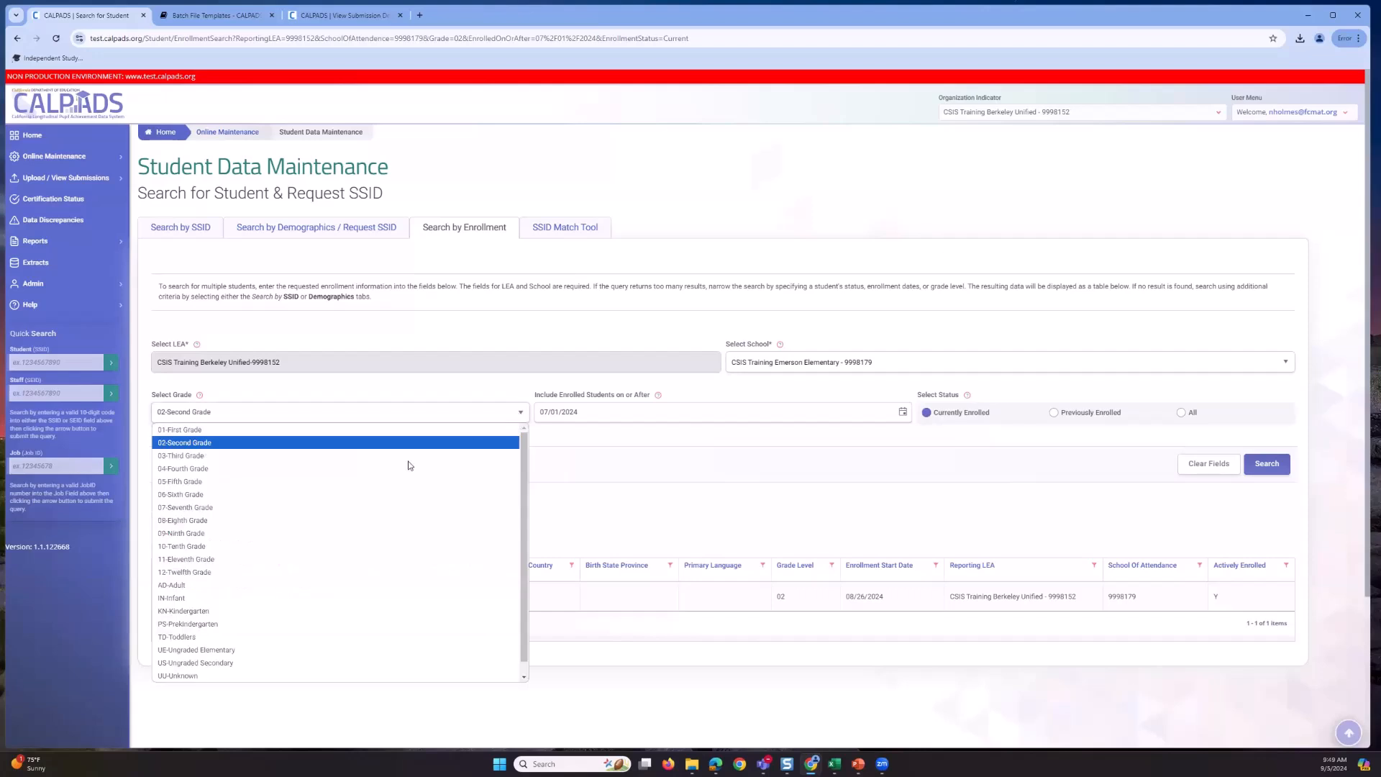
{"action": "left_click", "coordinate": [407, 462]}
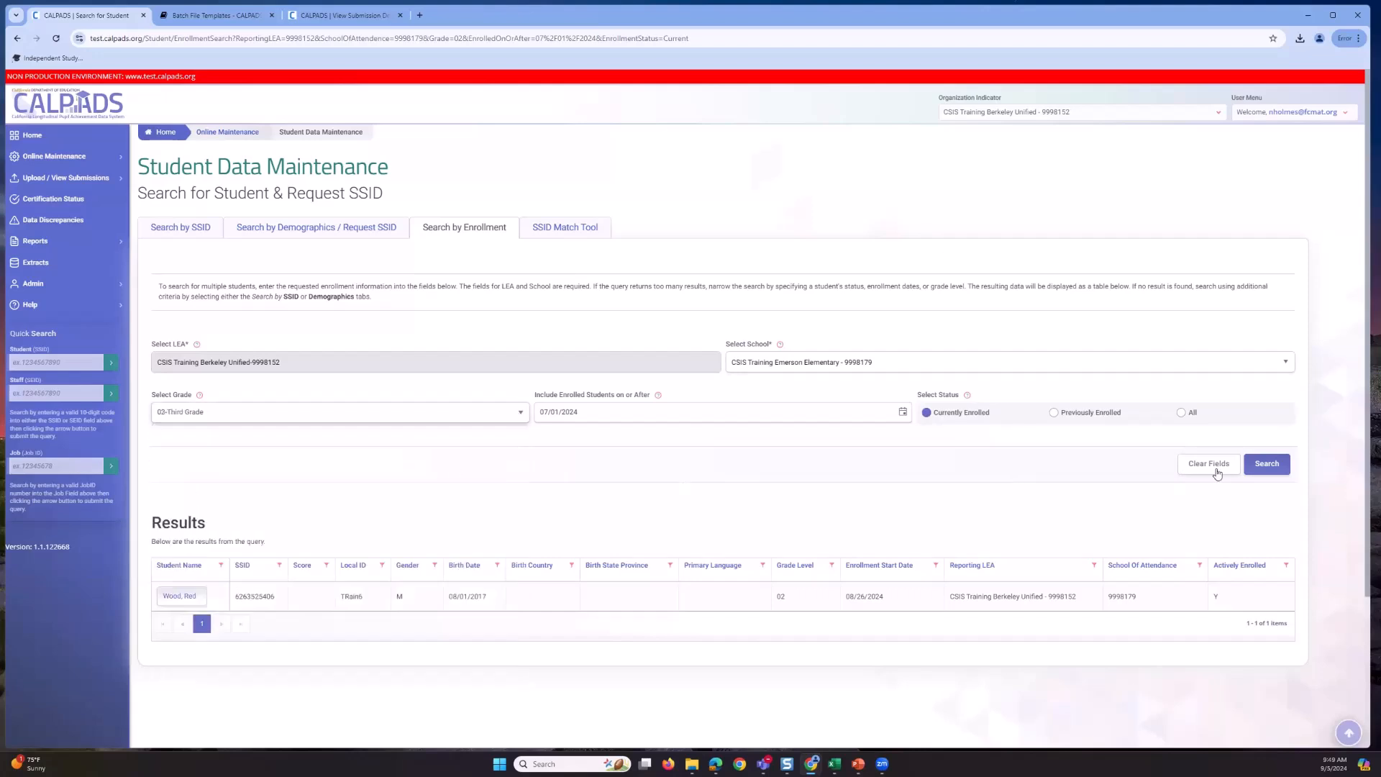
- Search third graders and highlight the matching student's SSID among the ten results
{"action": "left_click", "coordinate": [1266, 464]}
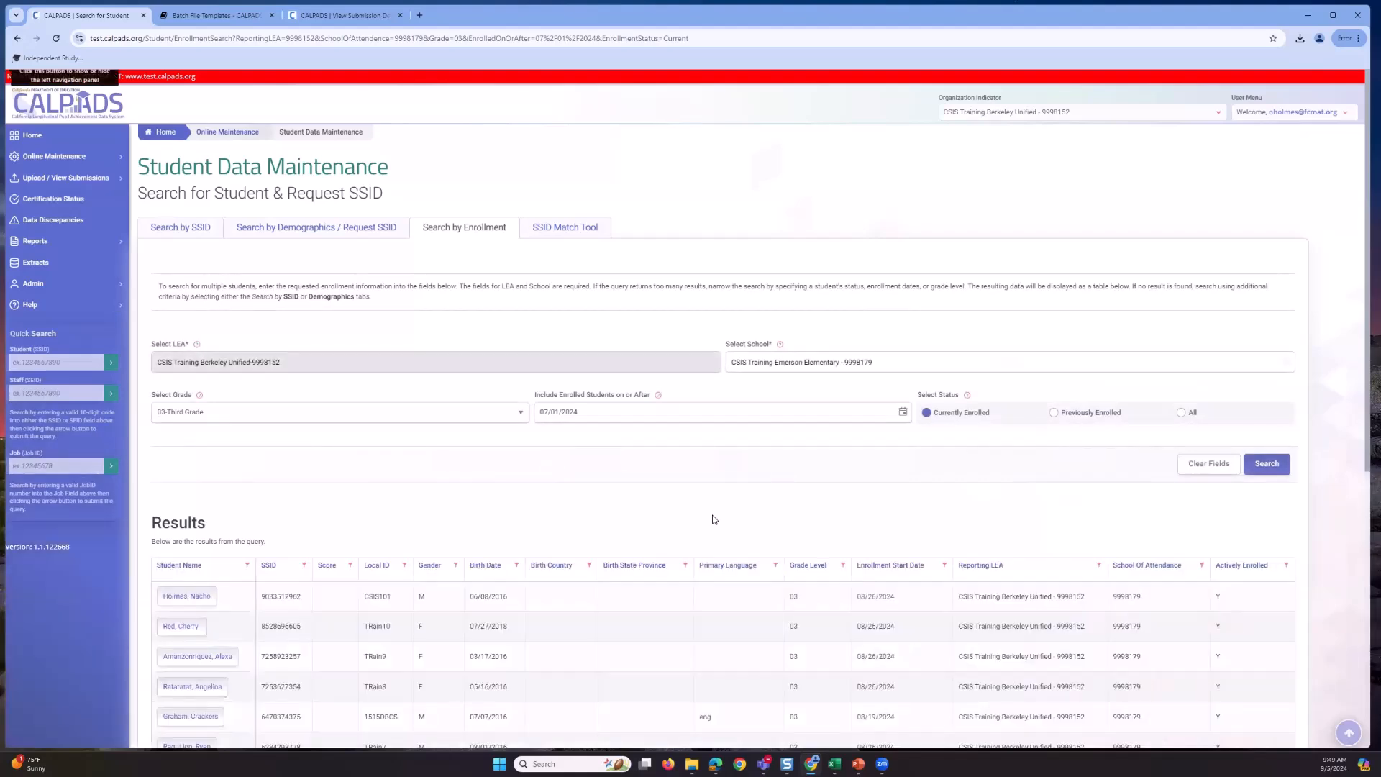
{"action": "scroll", "coordinate": [475, 502], "scroll_direction": "down", "scroll_amount": 2}
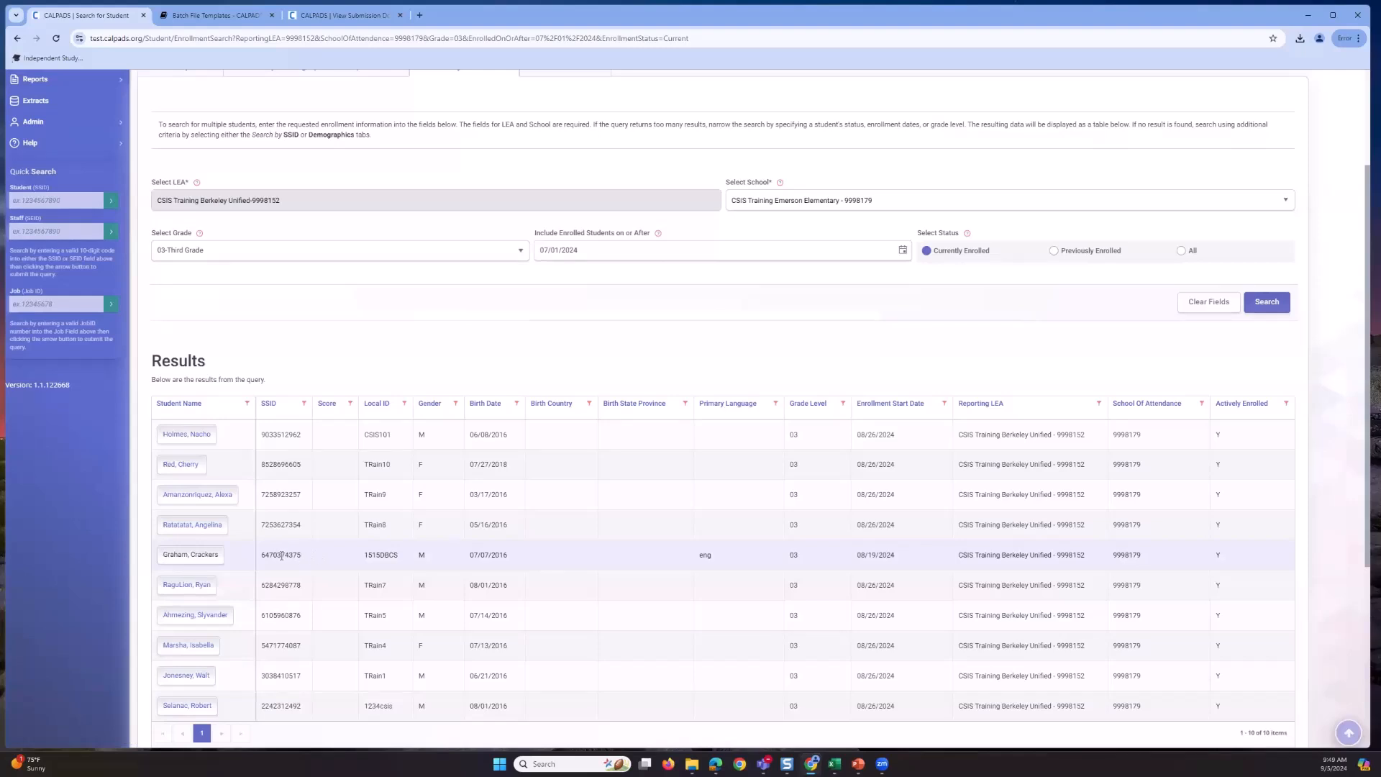
{"action": "left_click_drag", "start_coordinate": [260, 558], "coordinate": [309, 568]}
{"action": "left_click", "coordinate": [298, 564]}
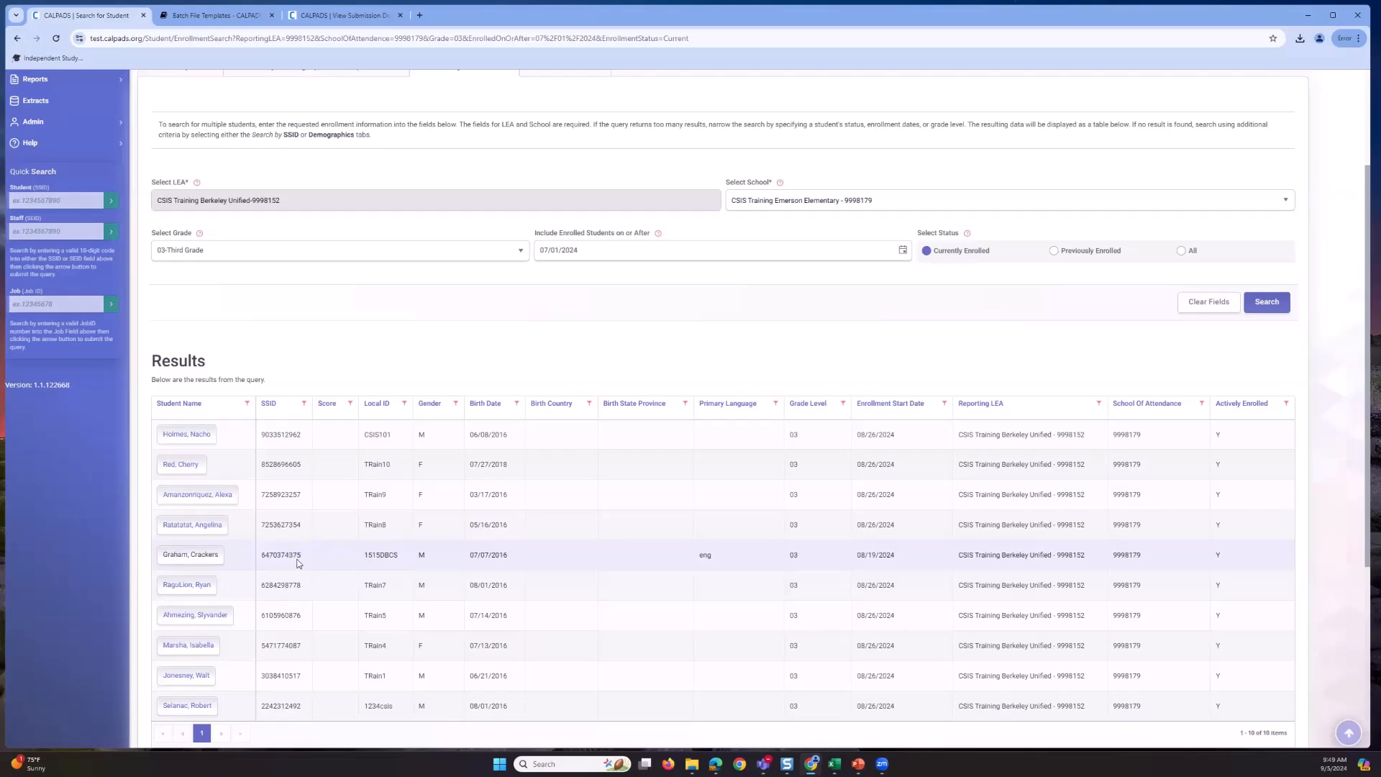